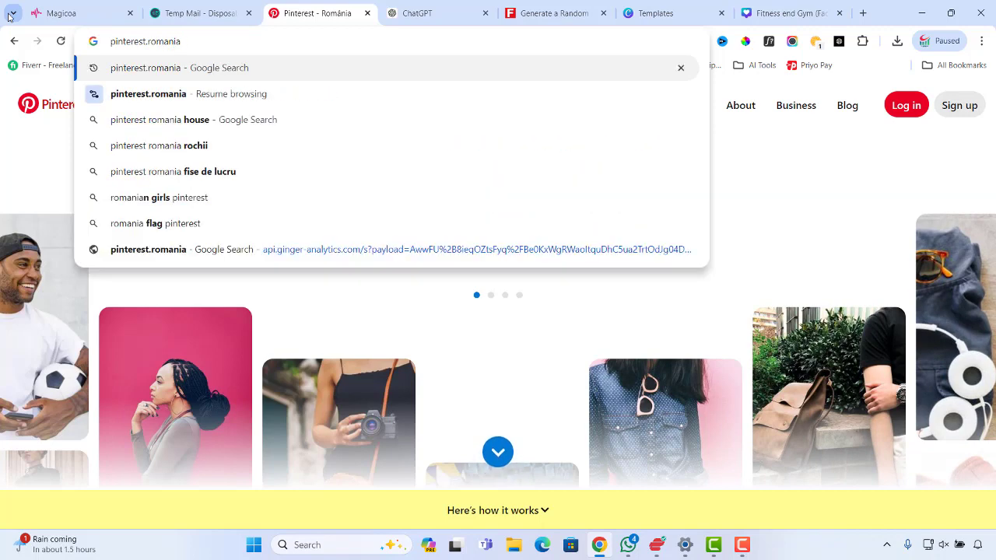
Step: Search the web for pinterest.romania, then open the Pinterest România site's free business account sign-up form
key("Return")
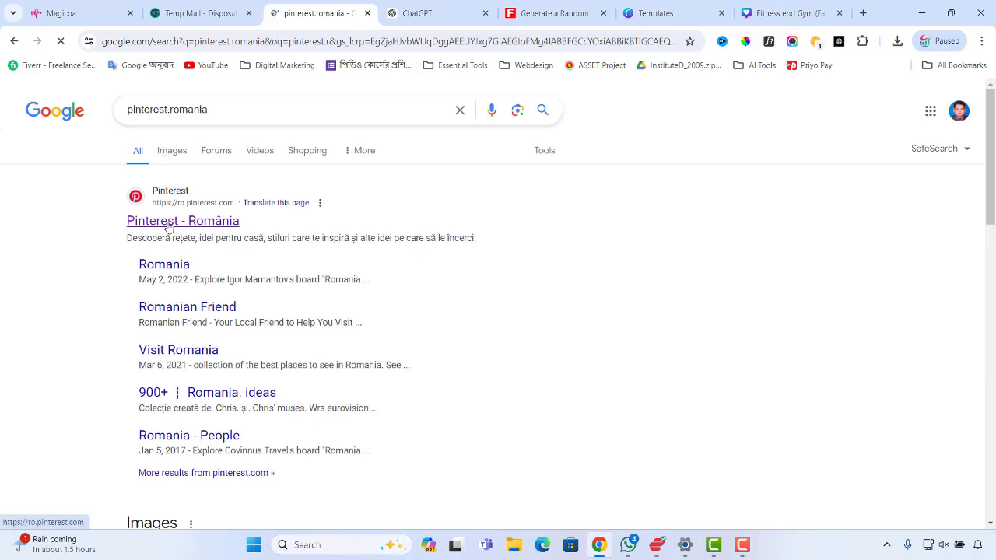
left_click(168, 222)
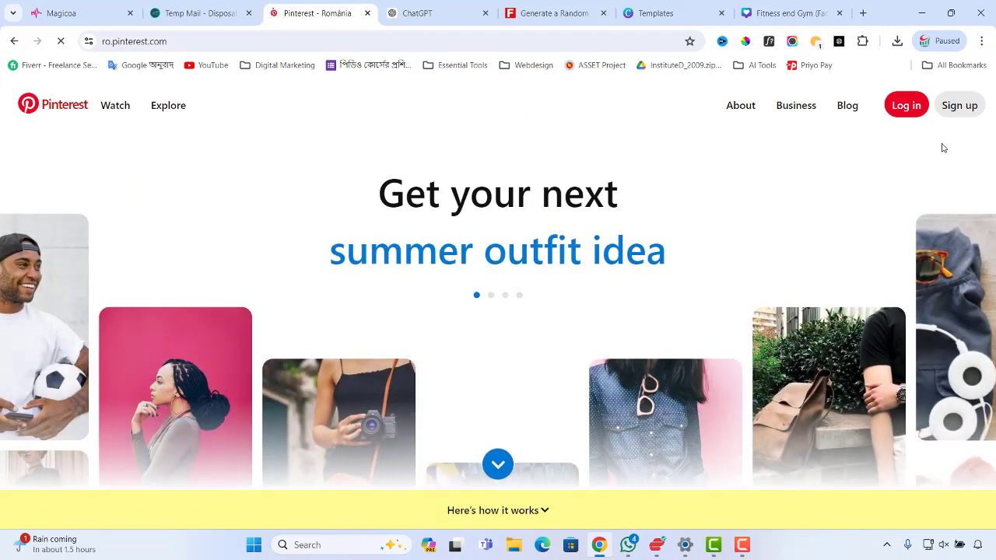
left_click(967, 107)
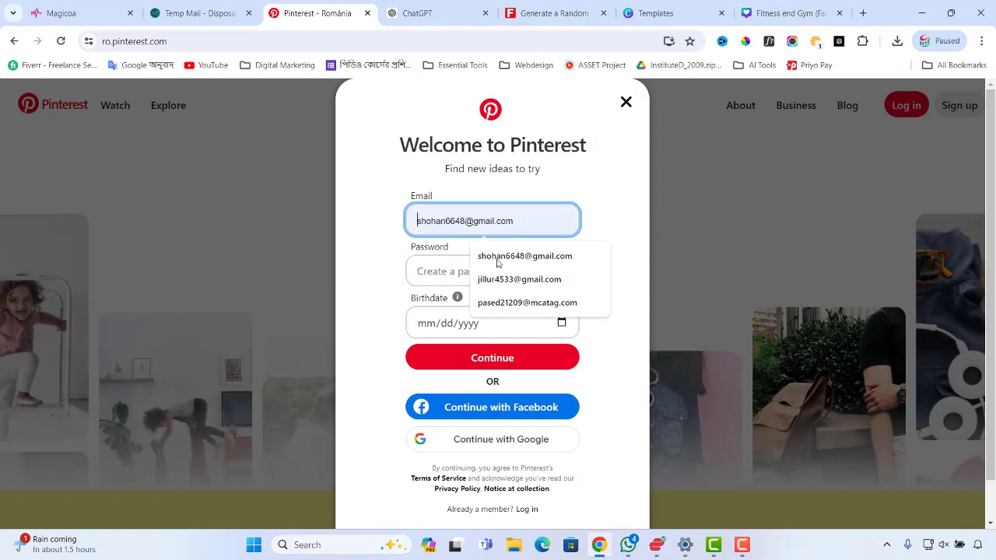
left_click(358, 339)
scroll(467, 459, "down", 1)
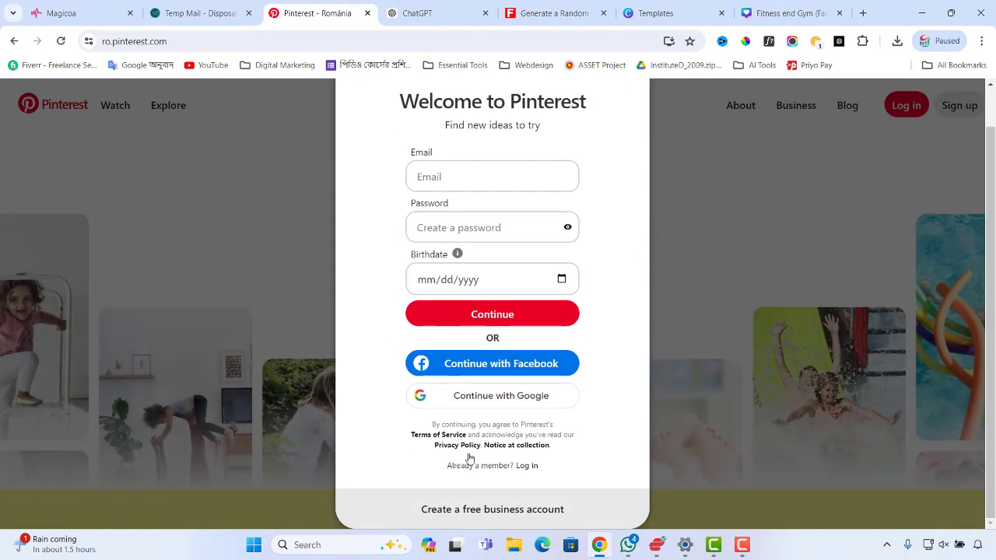
left_click(486, 513)
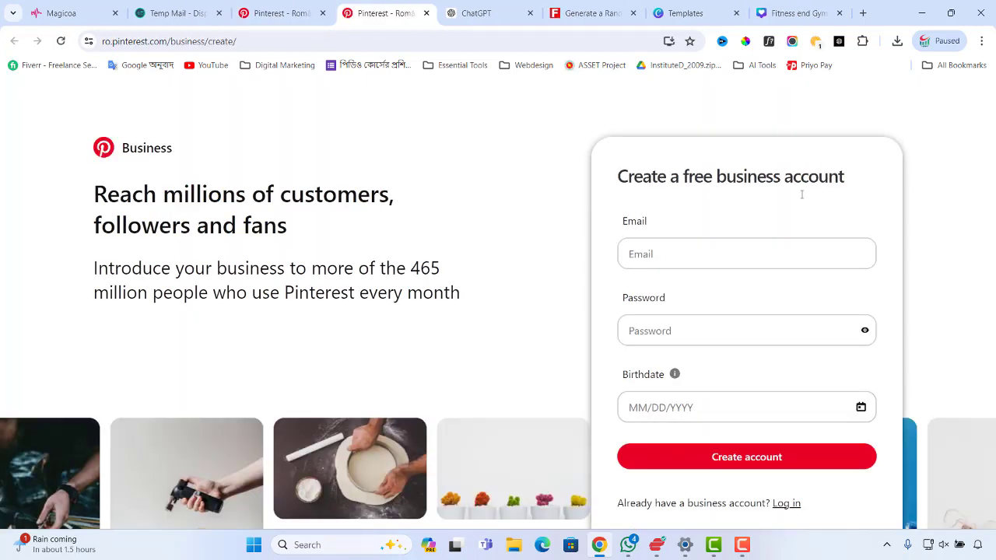
Step: Fill in the email address and enter a password for the new business account
left_click(713, 252)
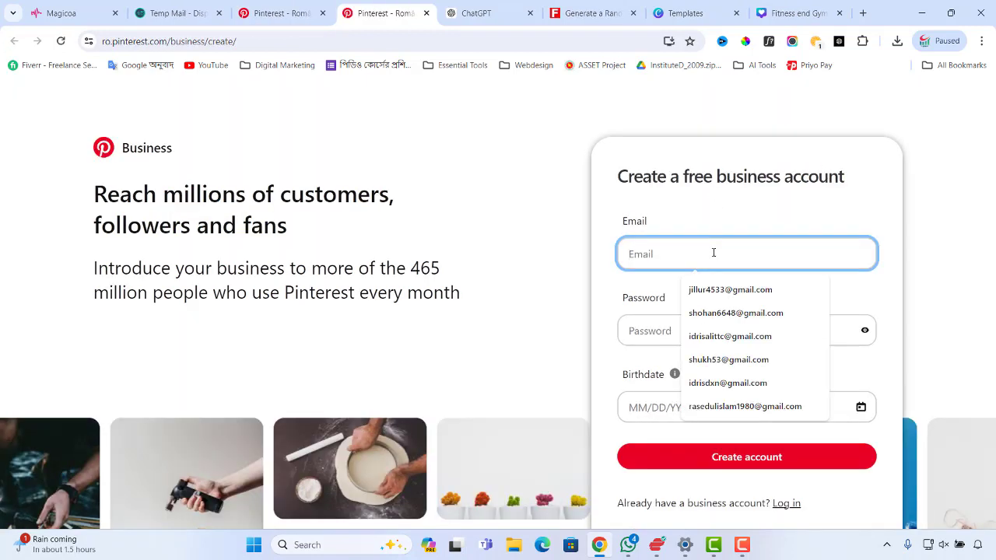
key("ctrl+v")
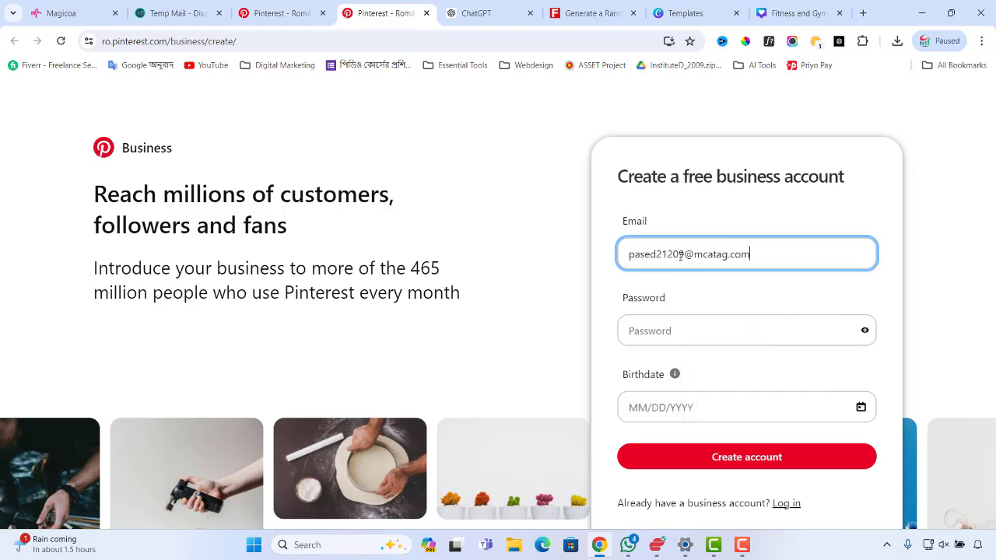
key("BackSpace")
left_click(690, 330)
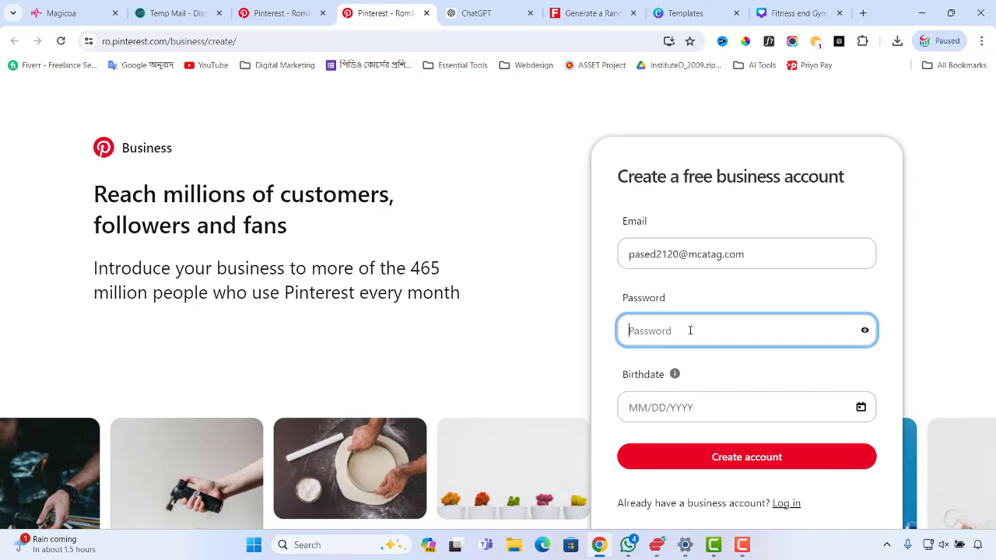
type("••")
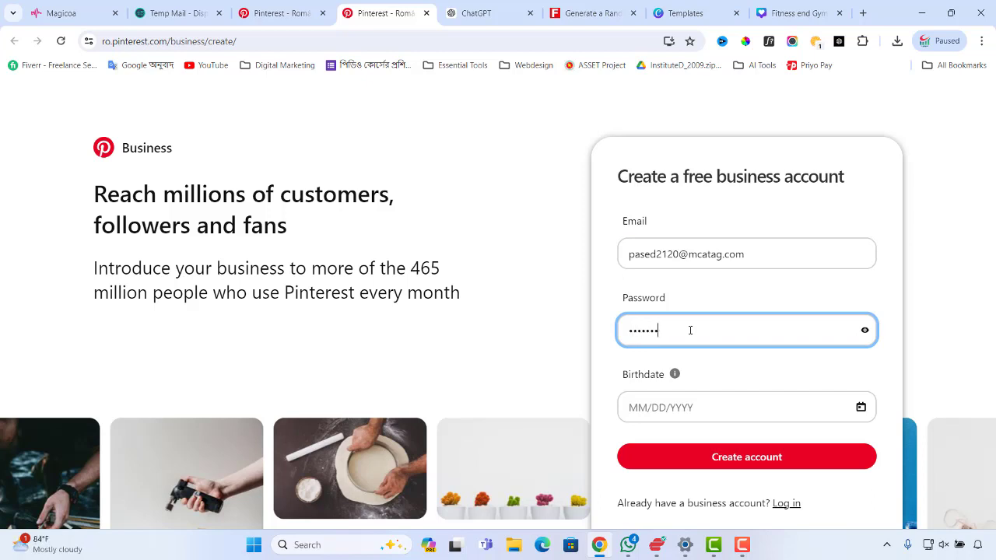
key("BackSpace")
type("•")
Step: Choose the birthdate in the calendar and submit the form to create the business account
left_click(860, 409)
left_click(831, 402)
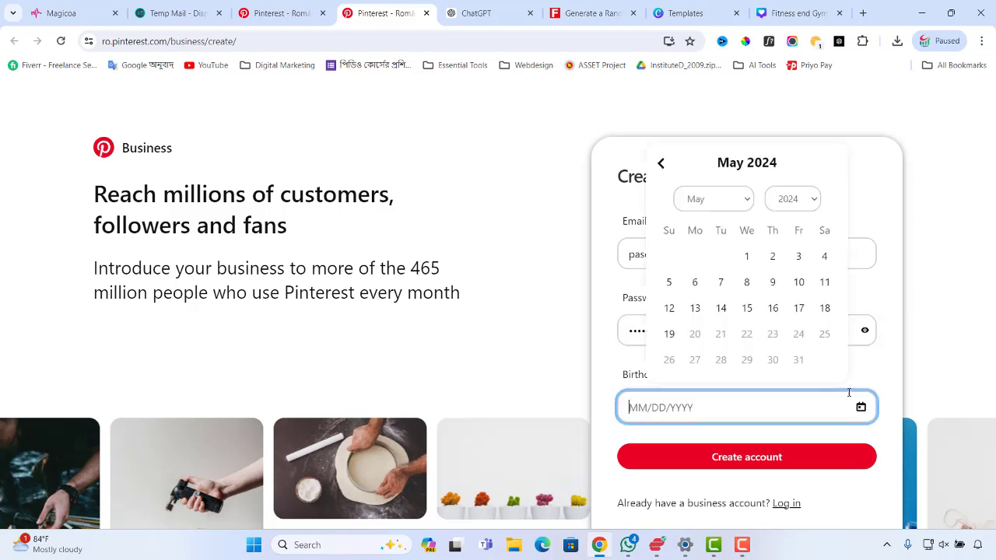
left_click(810, 199)
scroll(793, 291, "up", 10)
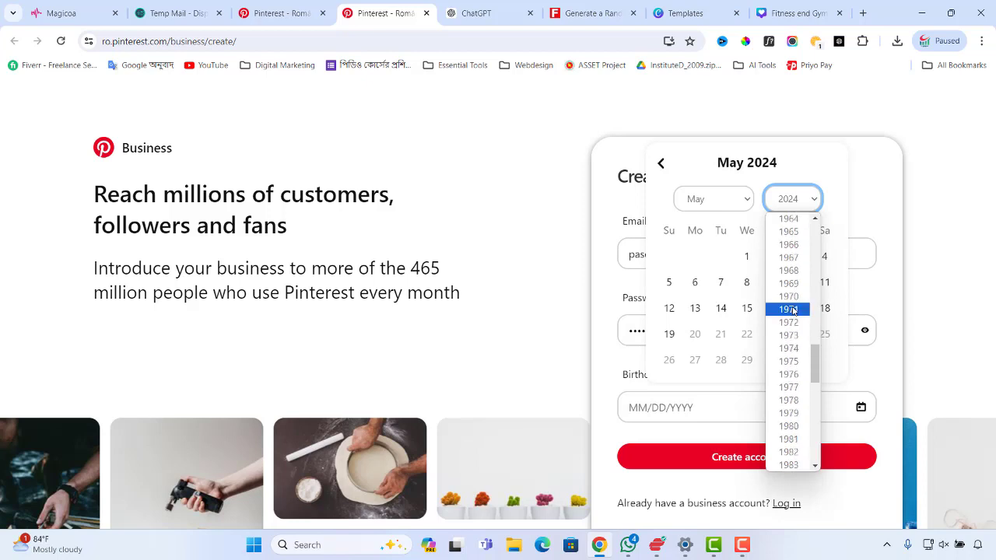
scroll(793, 290, "down", 7)
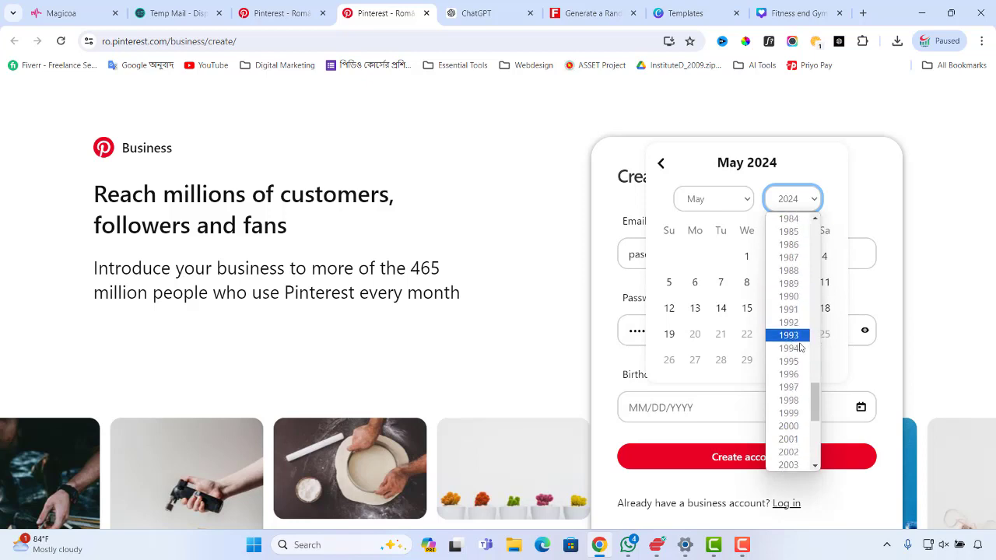
scroll(799, 303, "up", 2)
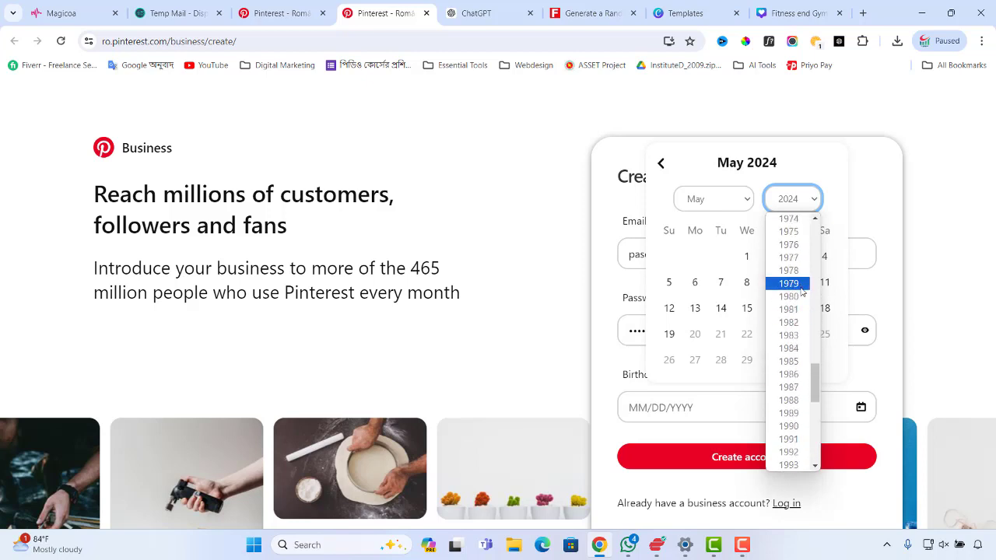
left_click(788, 361)
left_click(742, 201)
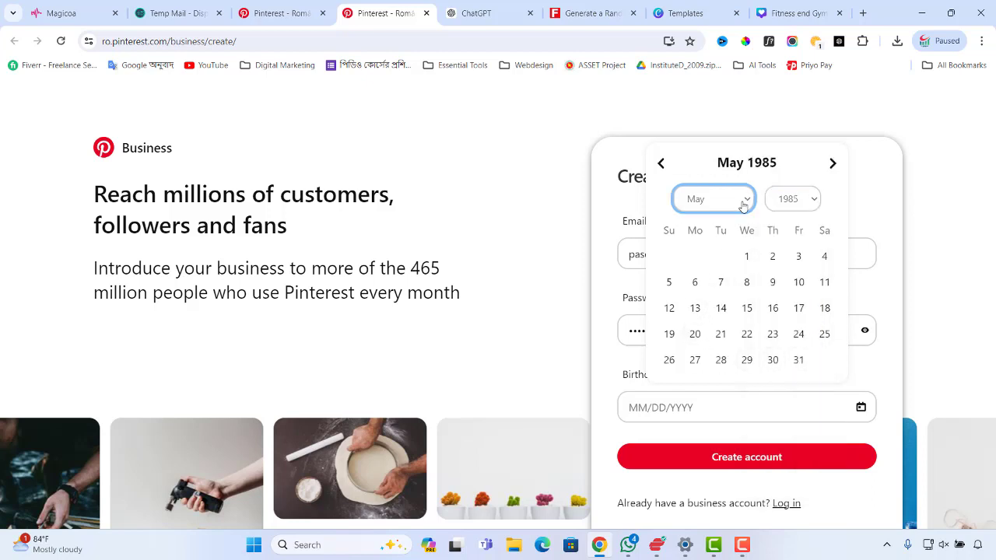
left_click(702, 218)
left_click(746, 256)
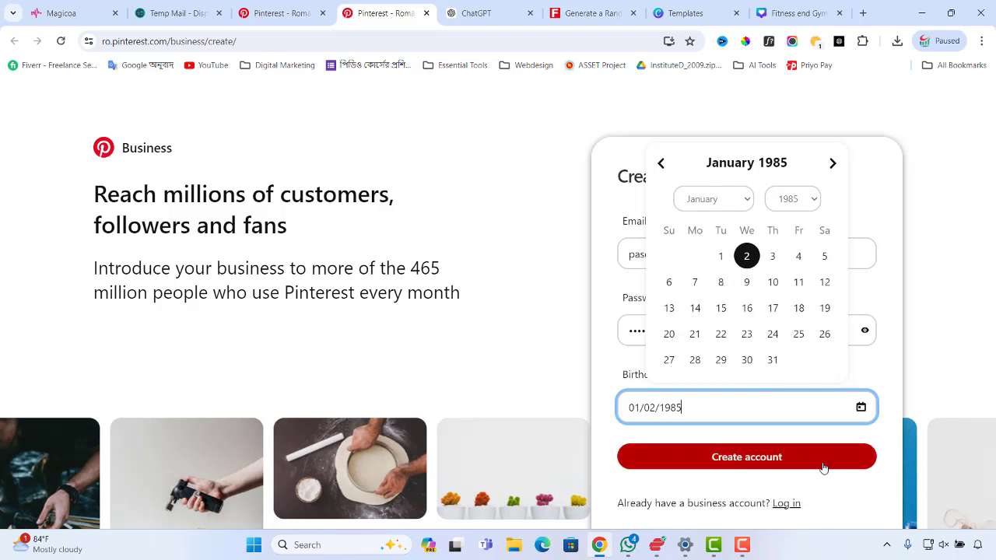
left_click(884, 387)
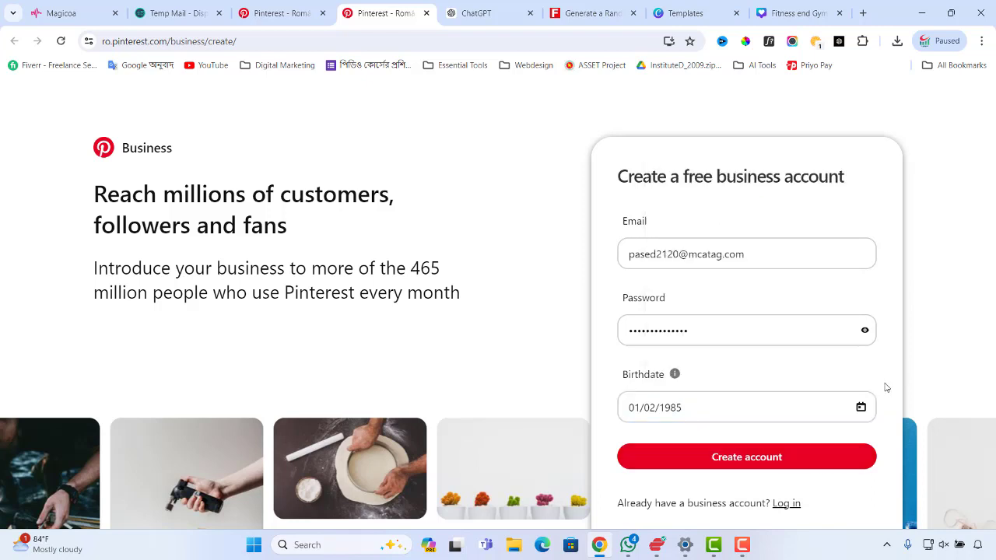
left_click(775, 461)
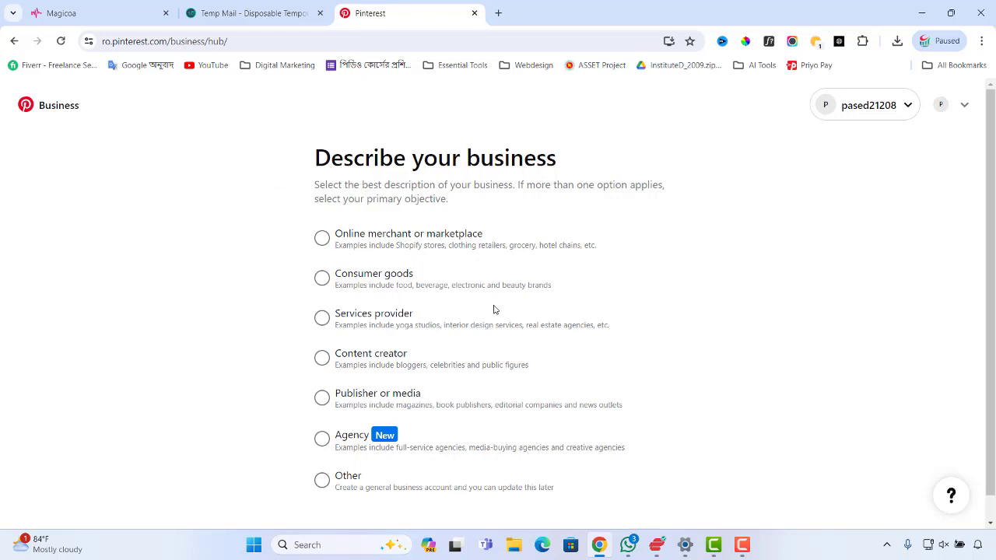
Step: Describe the business as Other and continue to the business details
scroll(439, 334, "down", 1)
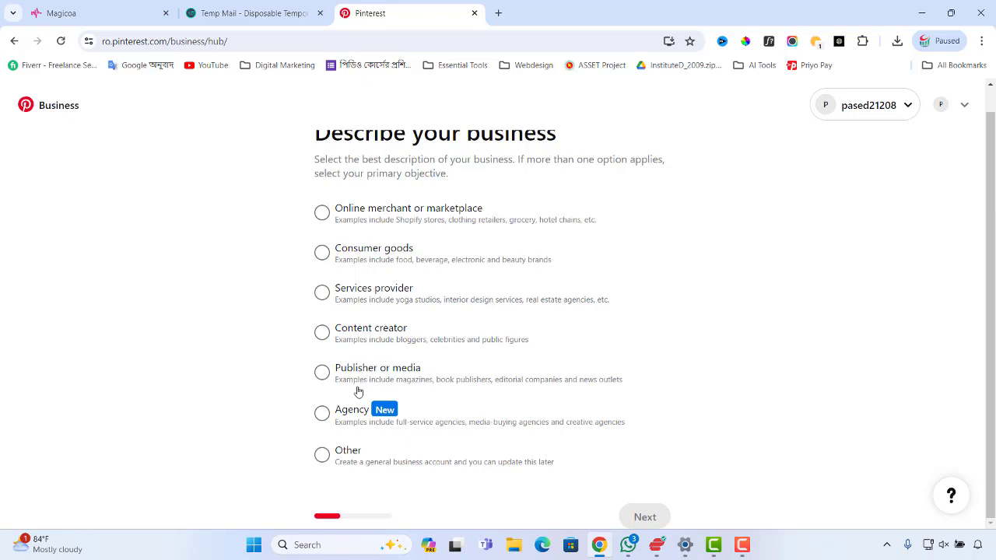
left_click(323, 458)
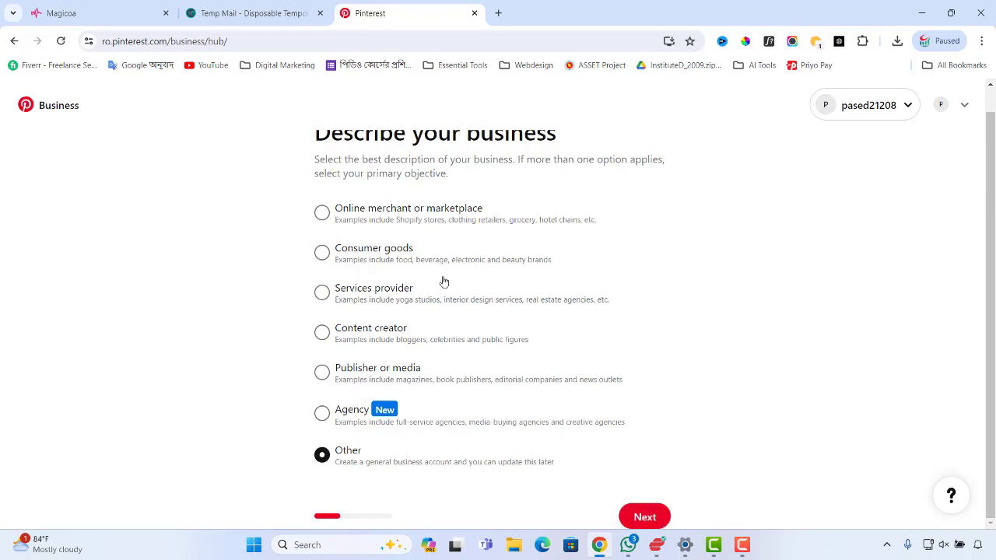
scroll(413, 259, "up", 1)
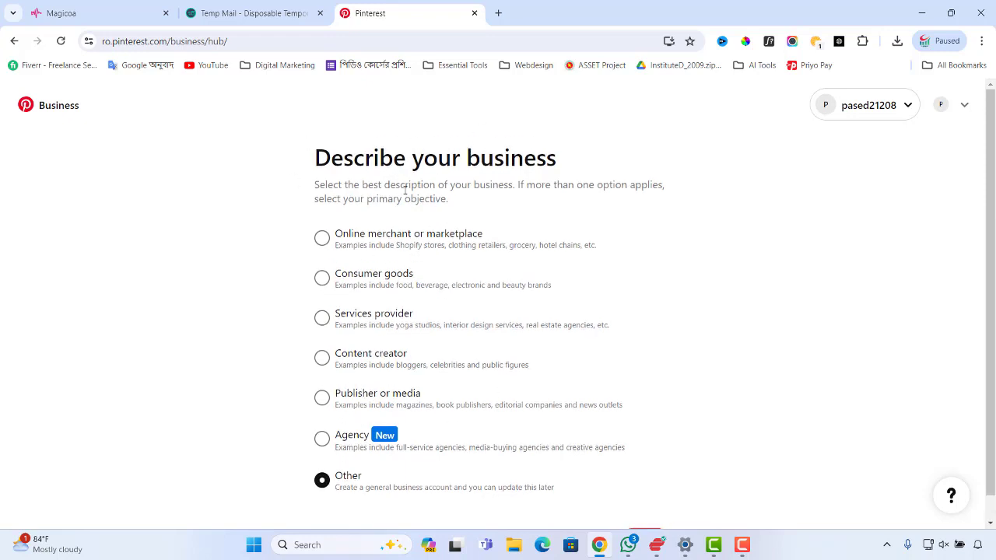
scroll(537, 282, "down", 1)
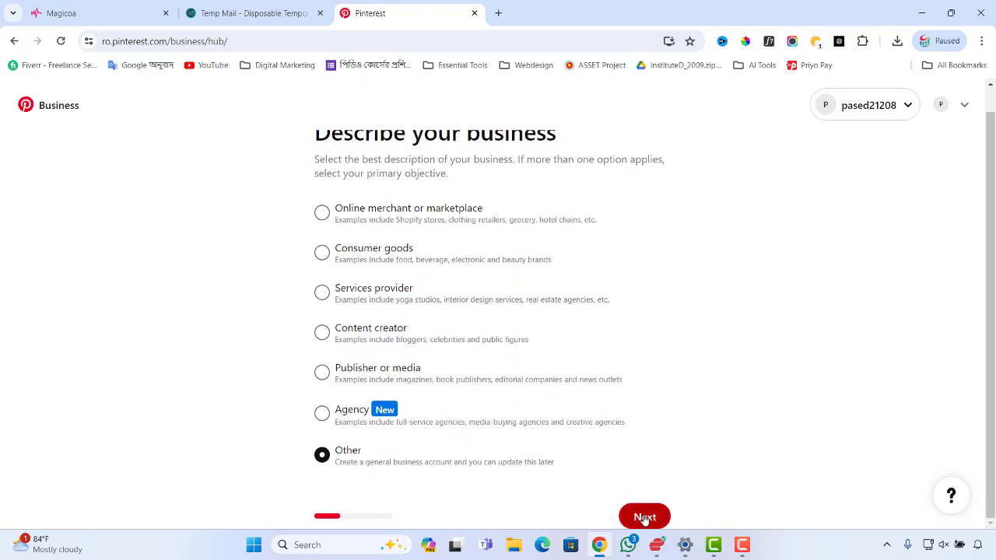
left_click(644, 517)
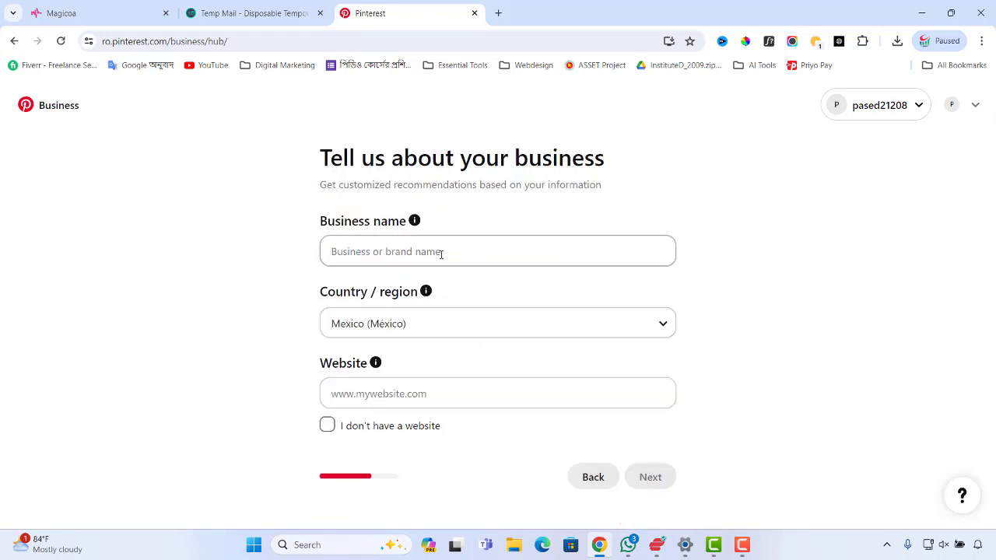
Step: Enter Health as the business name
left_click(384, 251)
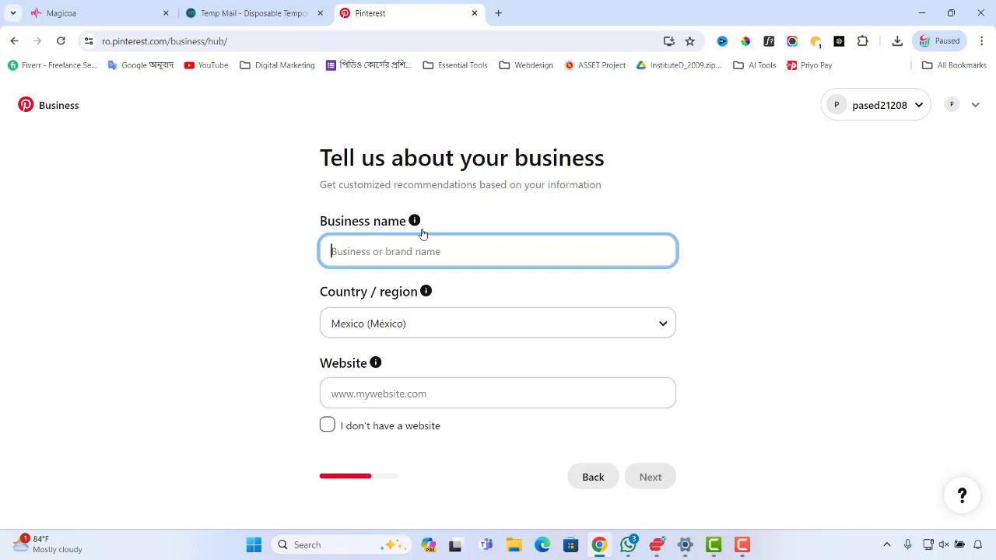
type("Health")
left_click(745, 301)
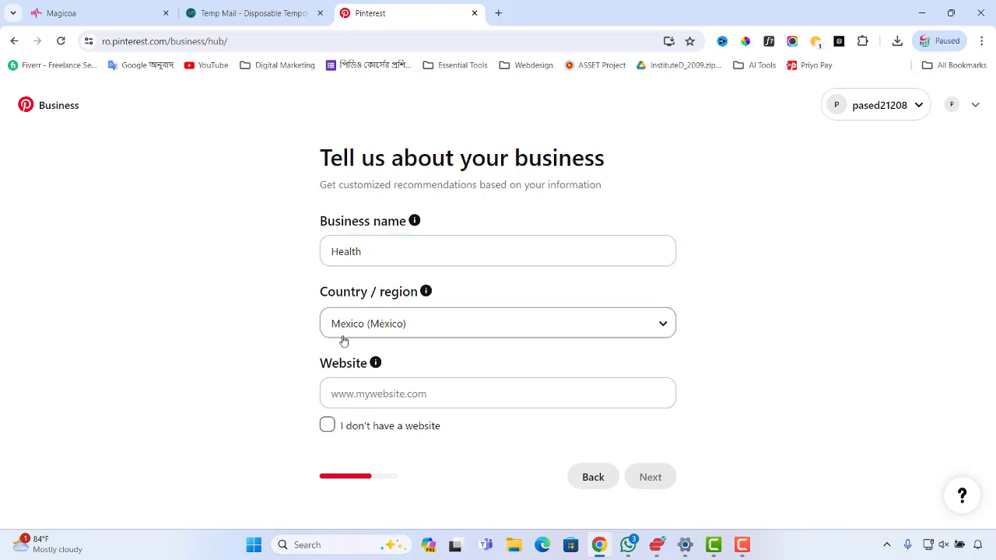
left_click(407, 390)
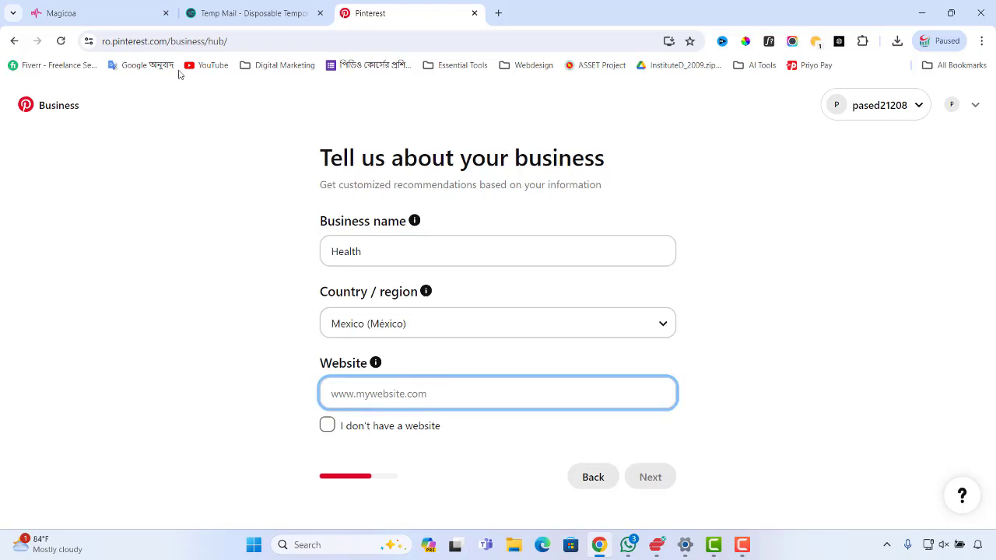
left_click(112, 15)
left_click(236, 43)
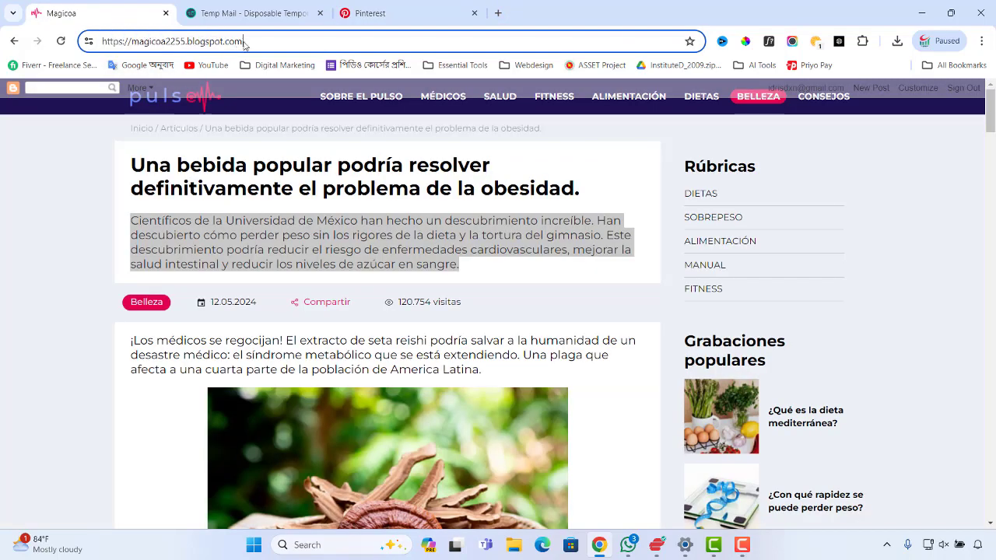
left_click_drag(236, 43, 94, 43)
key("ctrl+c")
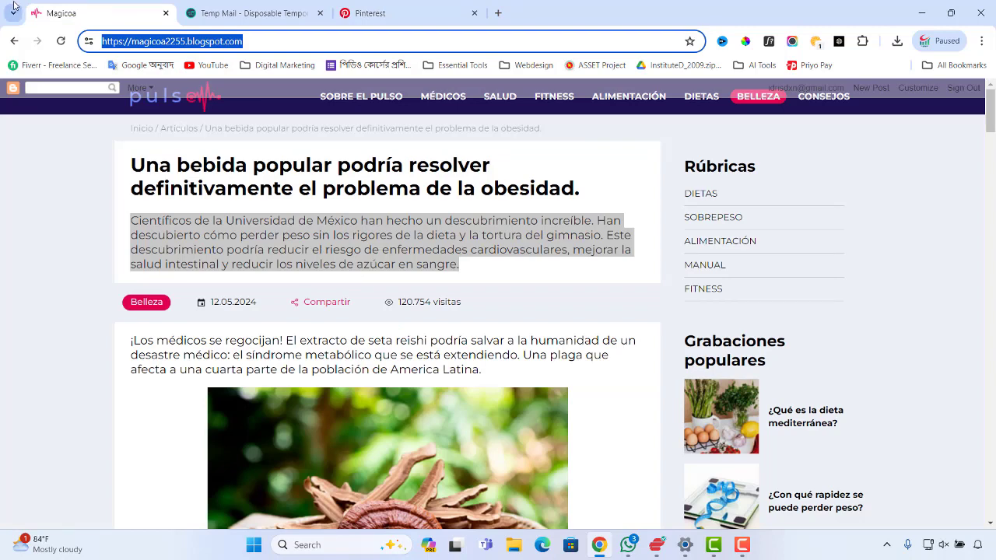
left_click(377, 16)
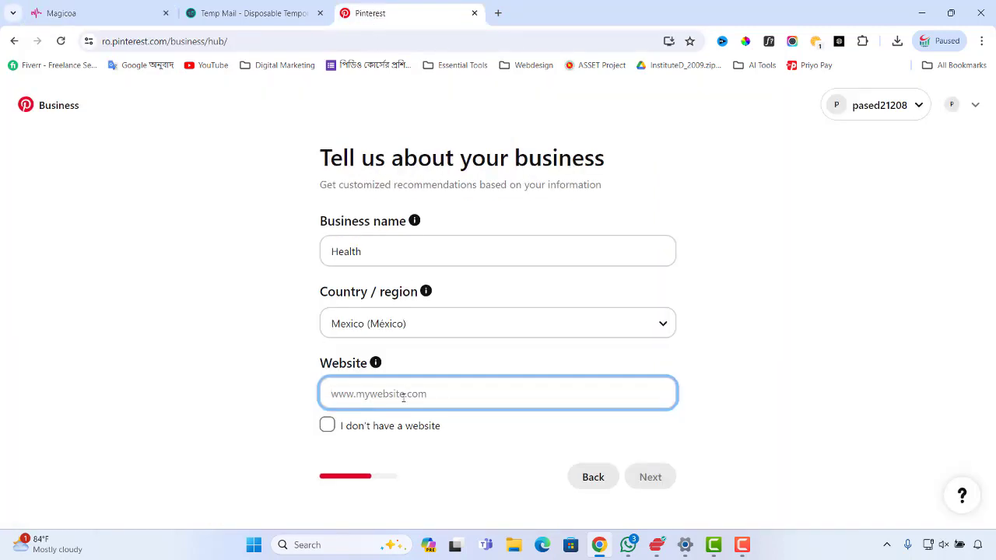
key("ctrl+v")
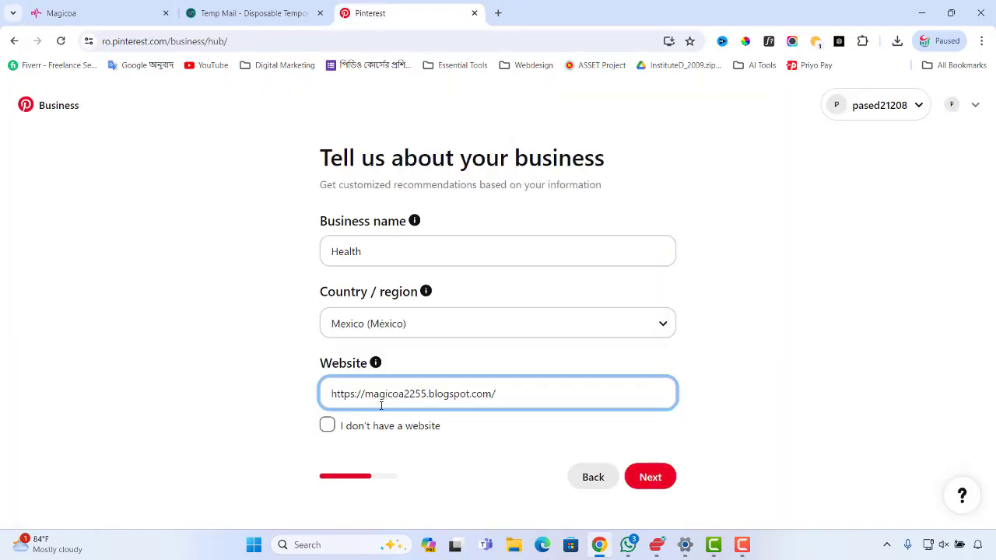
left_click(328, 425)
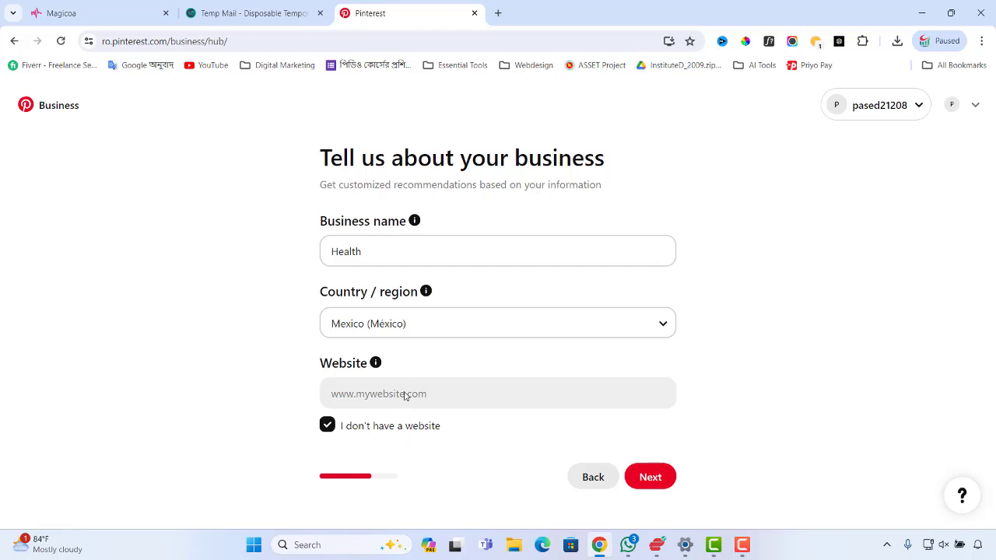
left_click(327, 423)
left_click(391, 392)
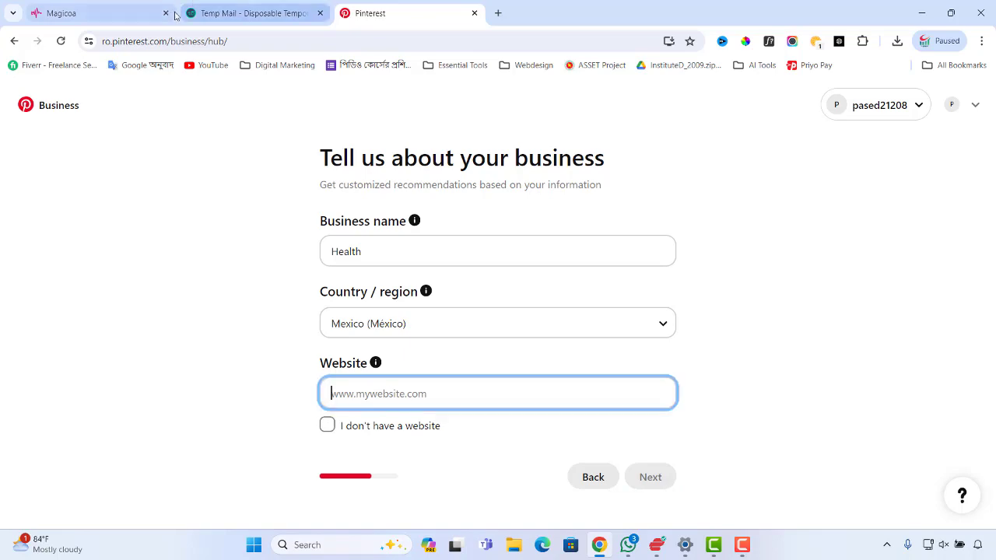
left_click(125, 11)
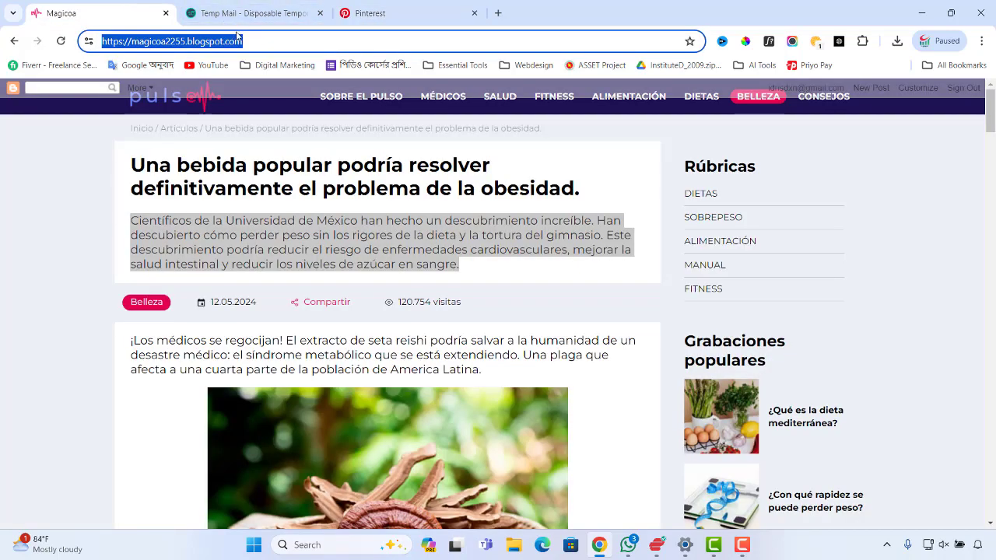
left_click(376, 15)
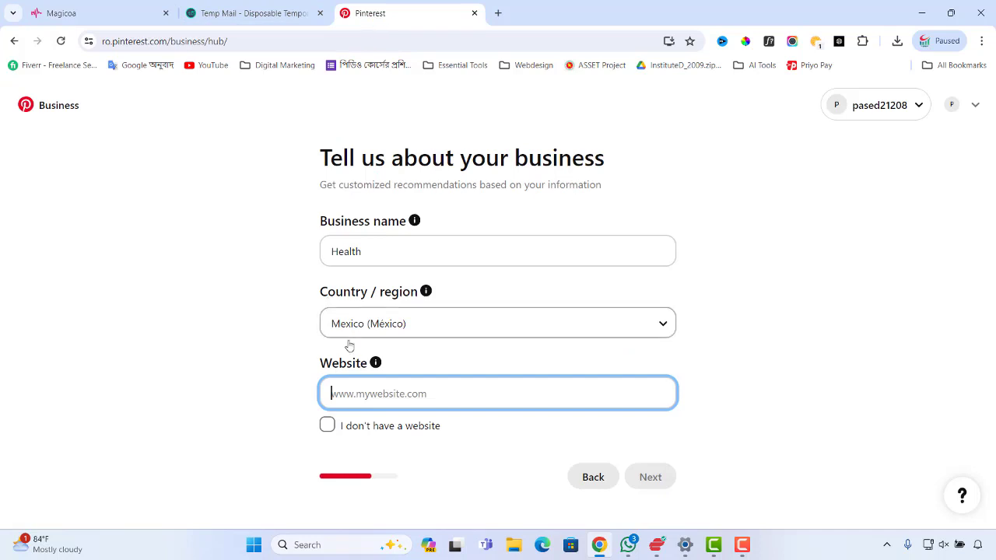
key("ctrl+v")
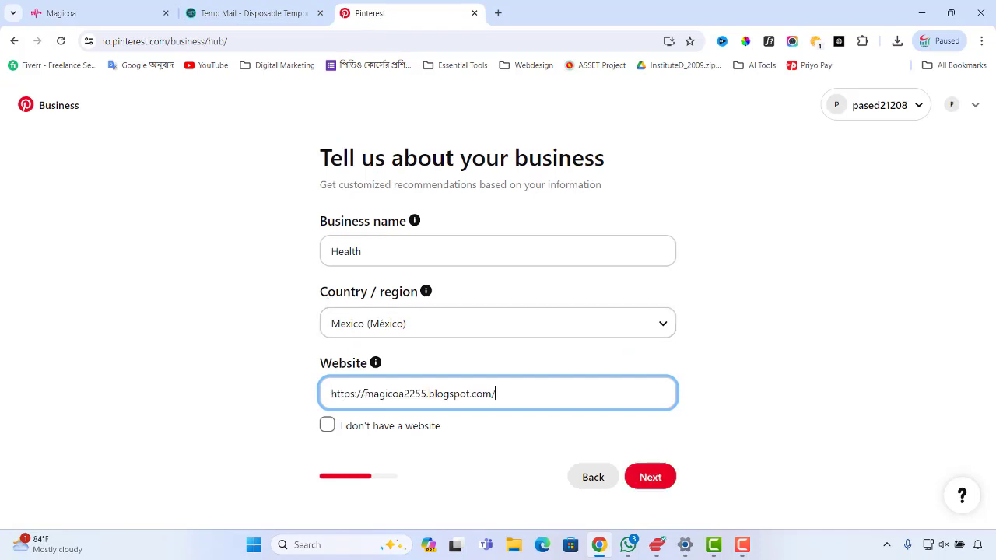
Step: Mark that the business doesn't have a website
left_click(328, 427)
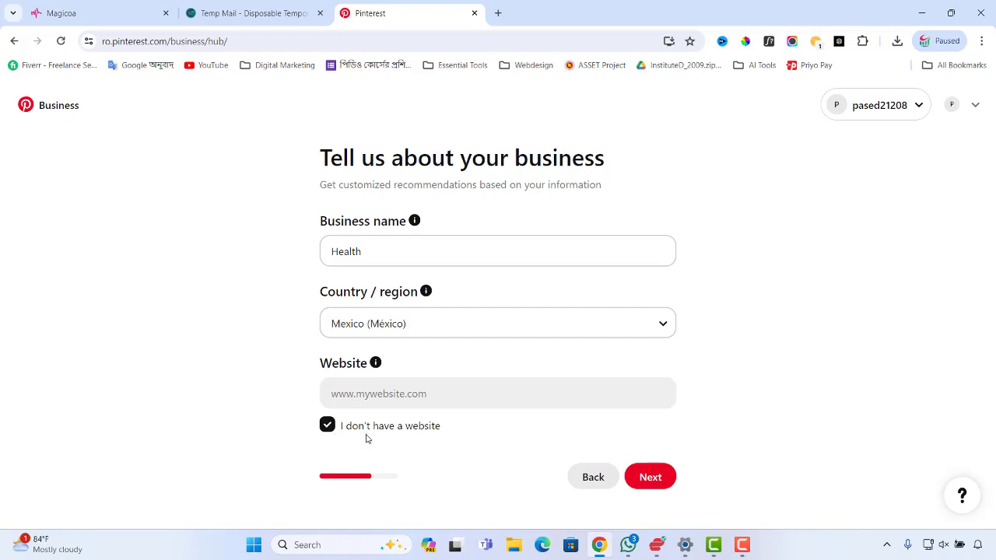
left_click(327, 425)
left_click(377, 394)
key("ctrl+v")
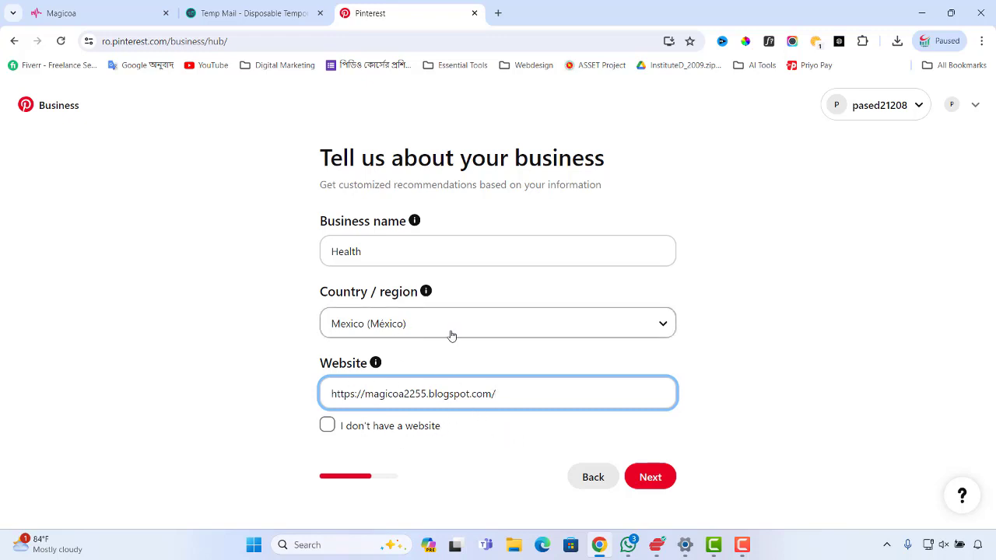
left_click(648, 477)
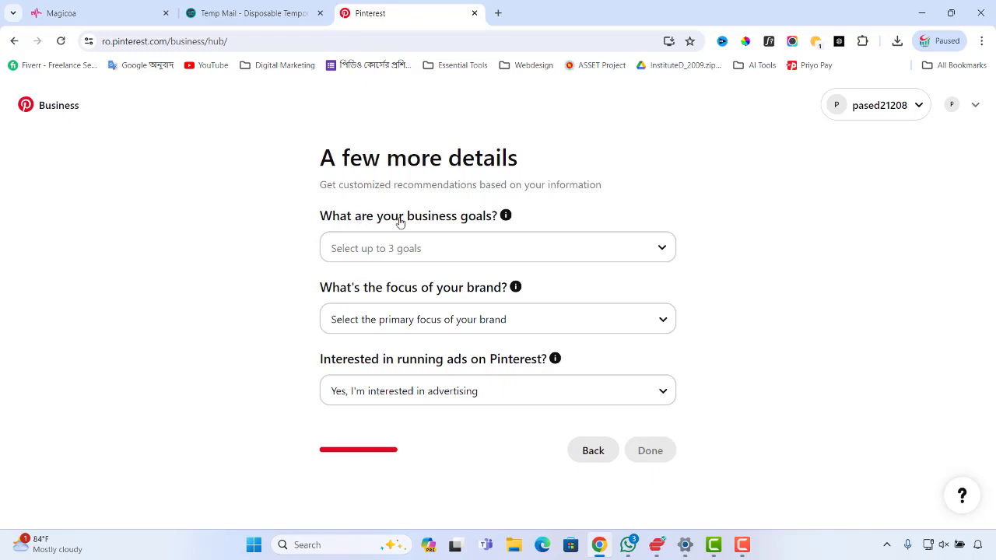
Step: Choose Increase online sales as the business goal
left_click(644, 248)
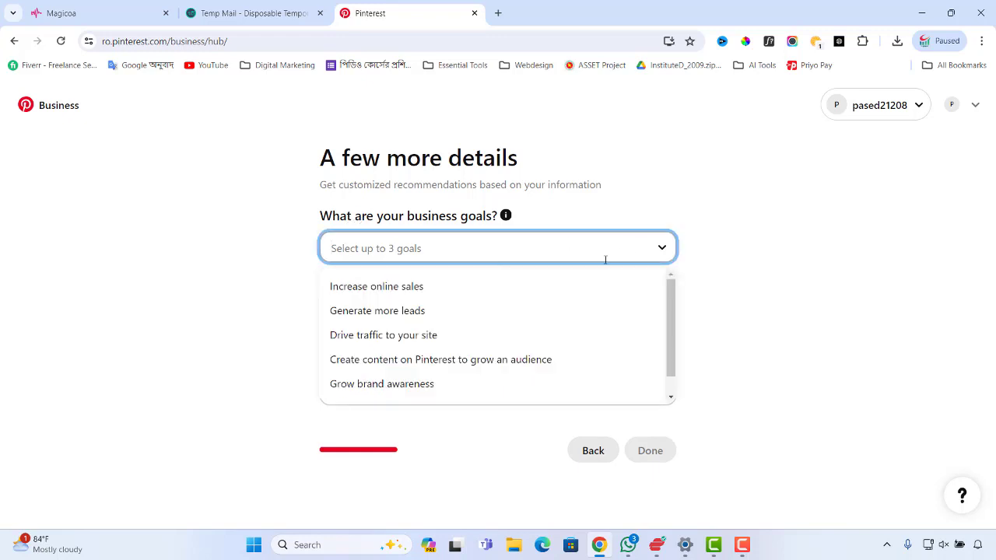
left_click(424, 288)
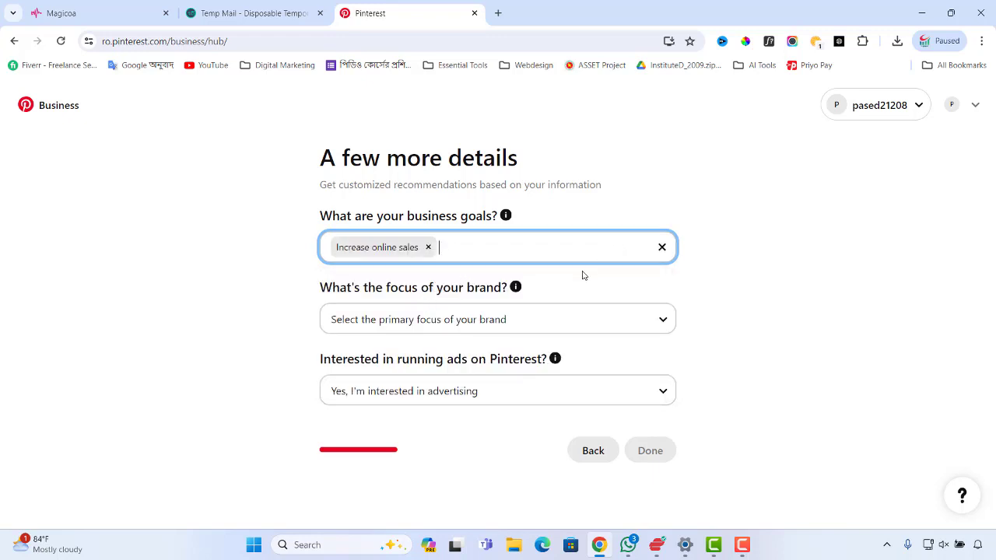
left_click(545, 245)
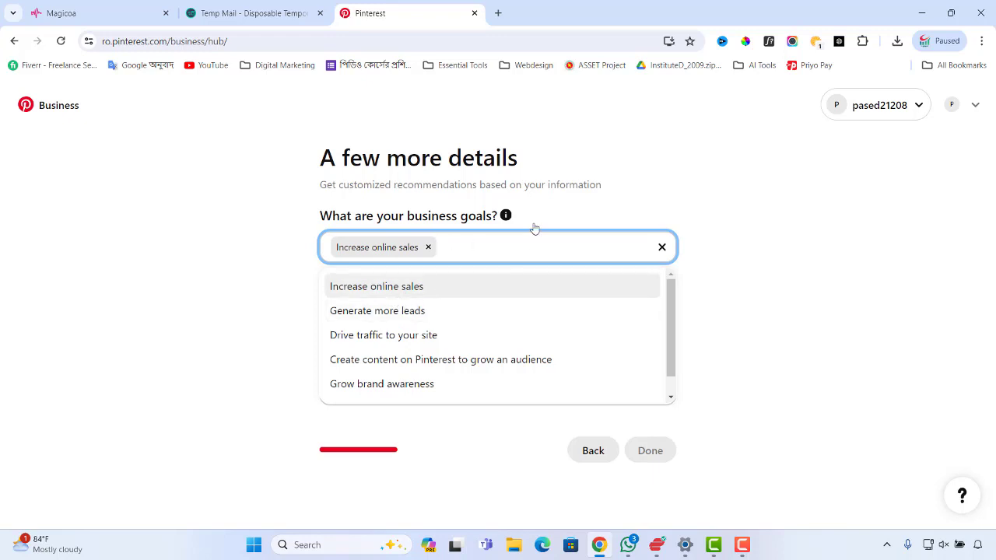
left_click(770, 299)
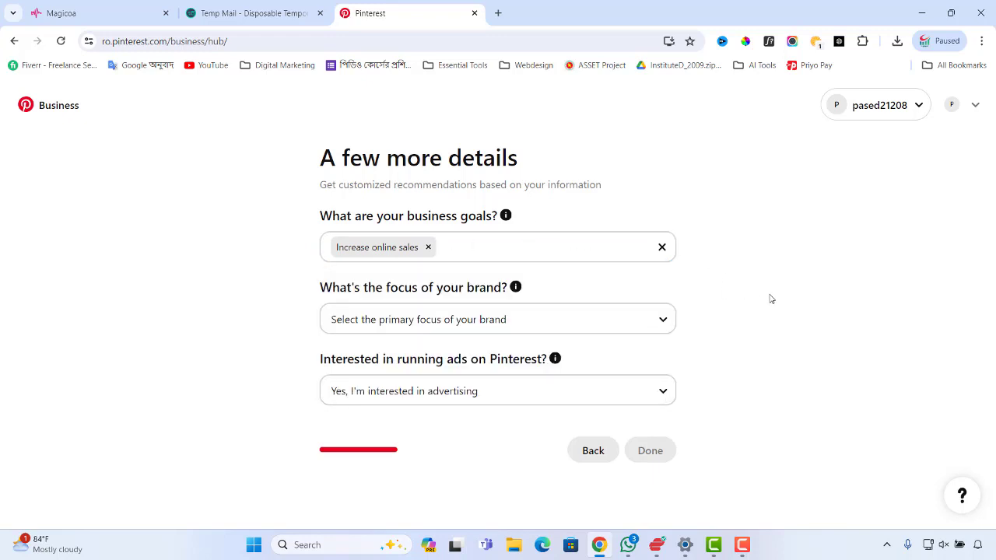
Step: Set the brand focus to Health and fitness, decline advertising with "No, I'm not planning to advertise", and finish the business details
left_click(526, 319)
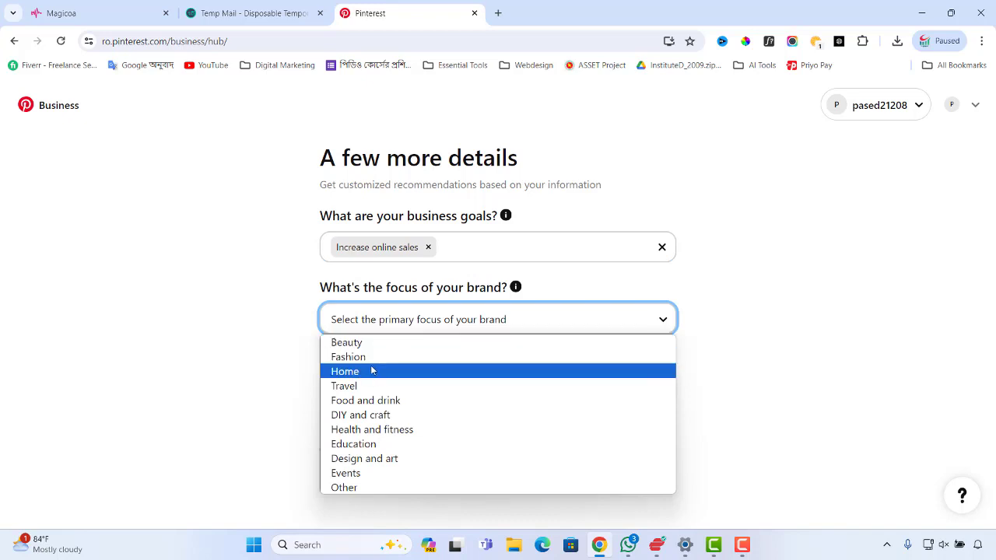
left_click(374, 432)
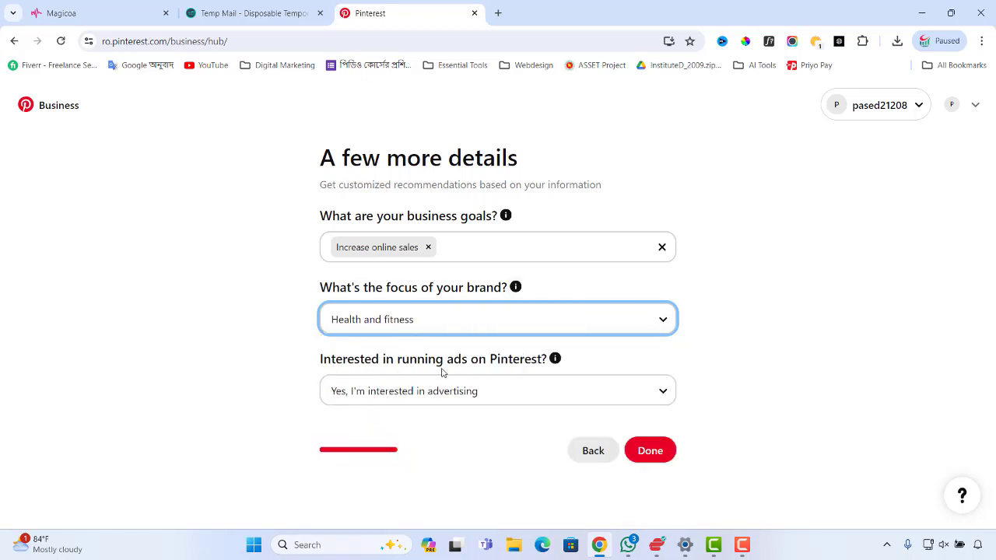
left_click(640, 402)
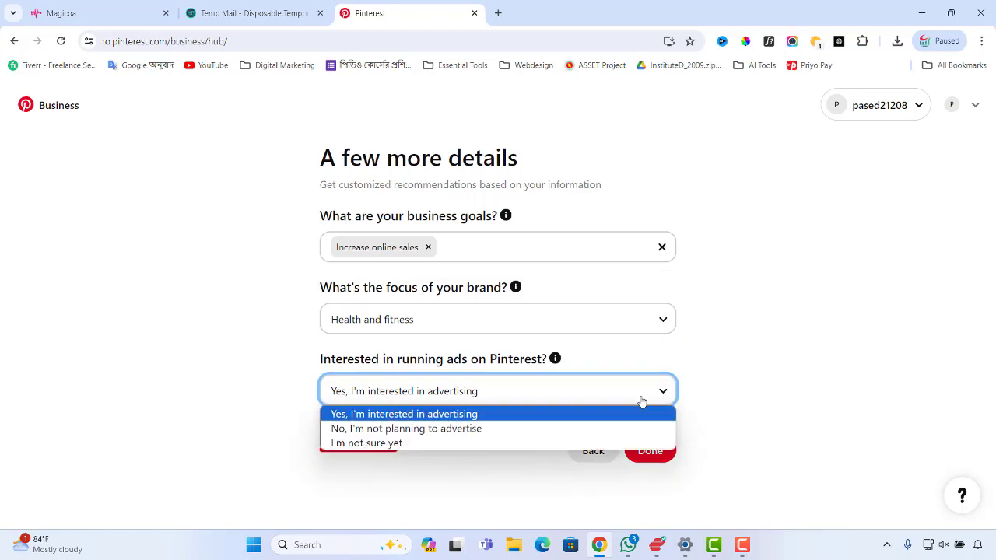
left_click(474, 429)
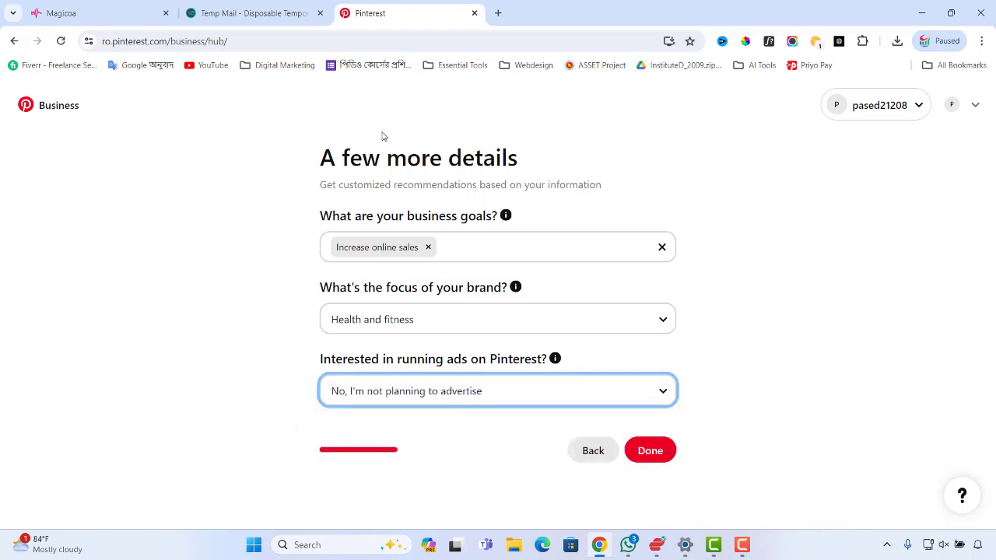
left_click(652, 453)
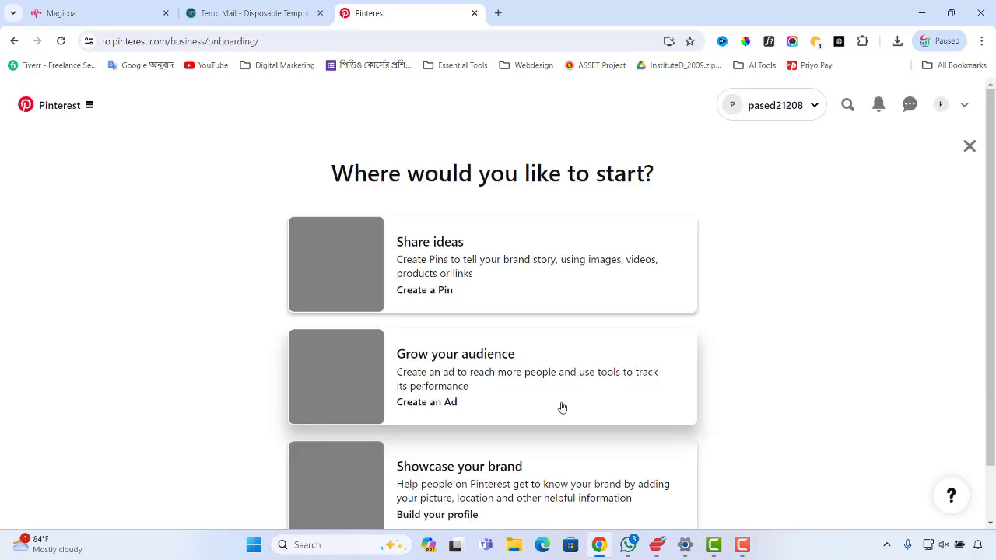
Step: Dismiss the starting-point suggestions and open the Health business profile for editing
scroll(502, 303, "down", 1)
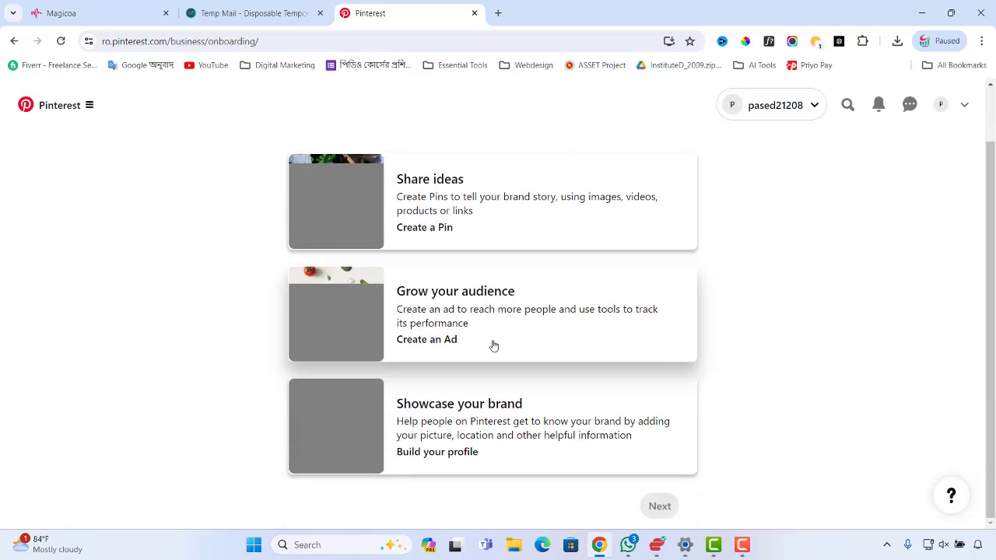
scroll(584, 451, "up", 1)
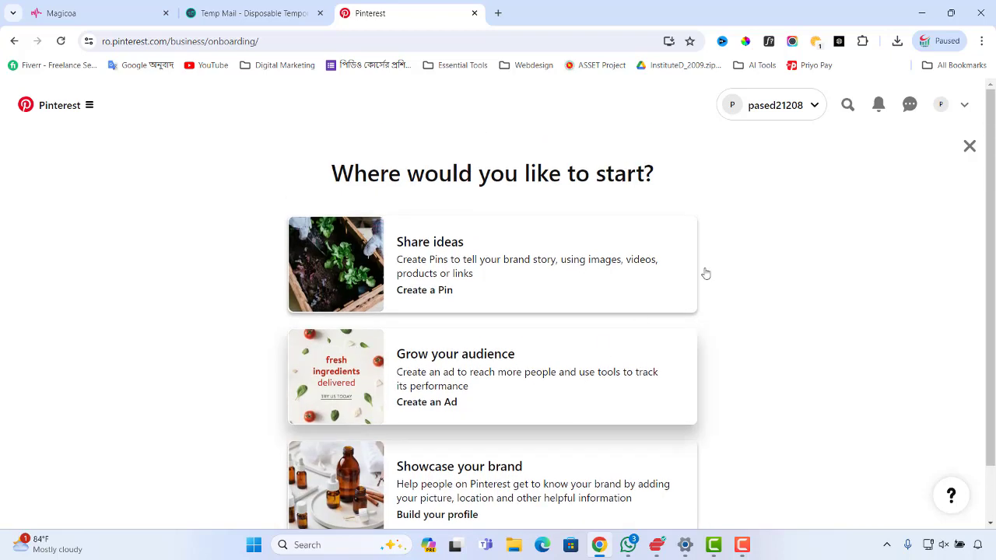
left_click(969, 145)
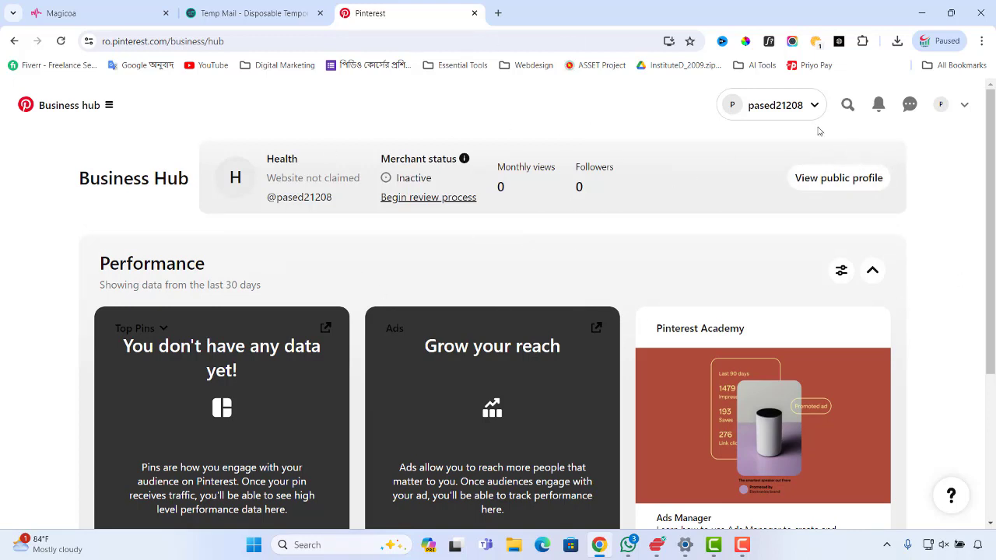
left_click(963, 106)
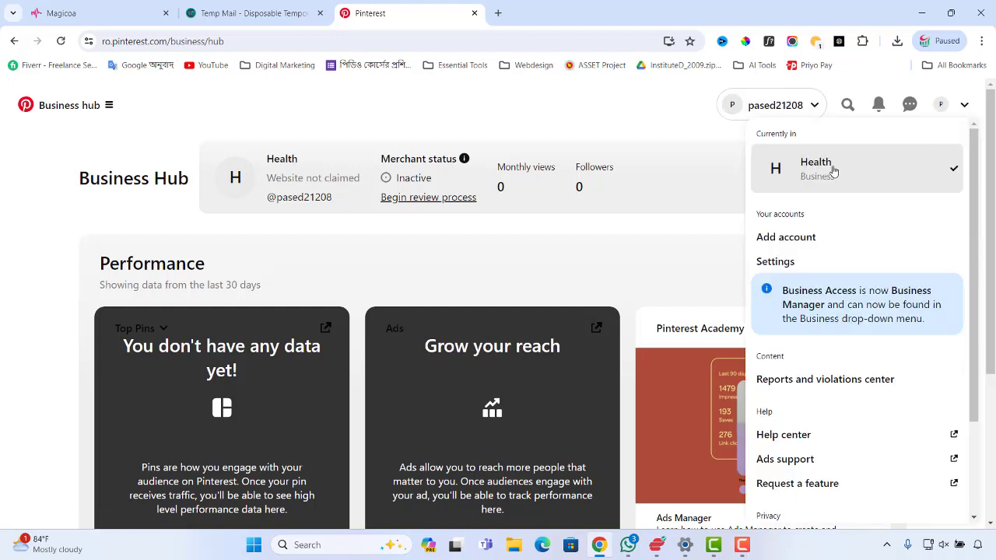
left_click(809, 165)
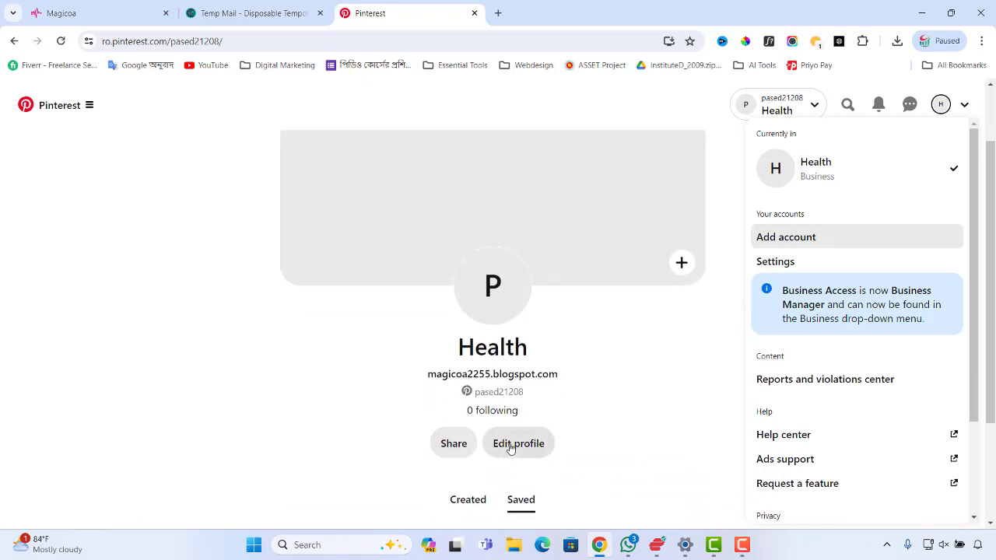
left_click(511, 448)
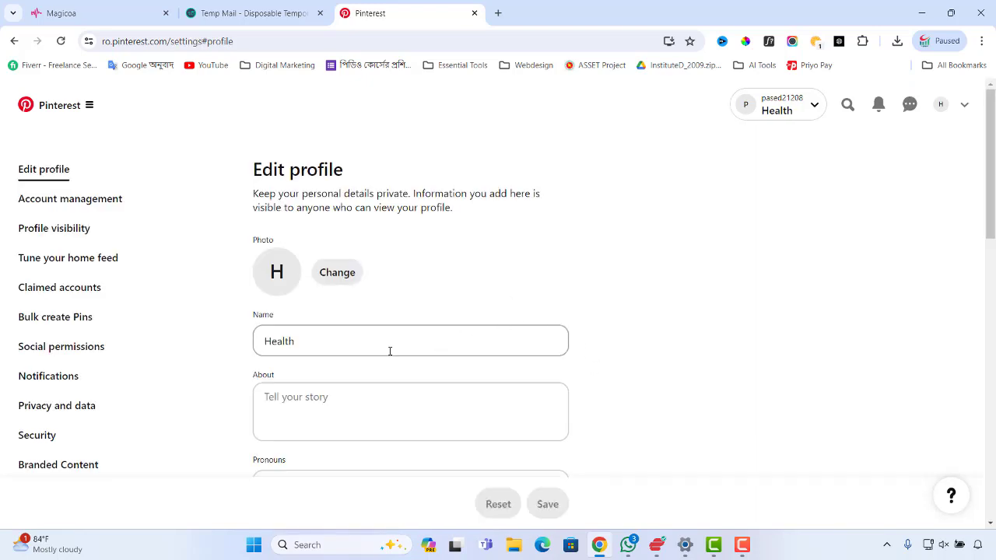
Step: Extend the profile name to Health & Fitness
left_click(389, 347)
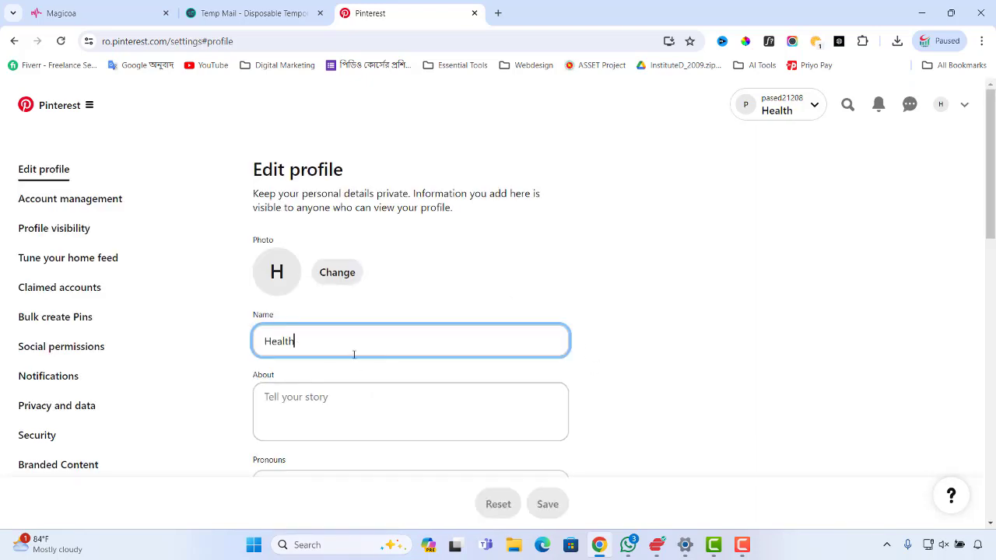
type("& Fitness")
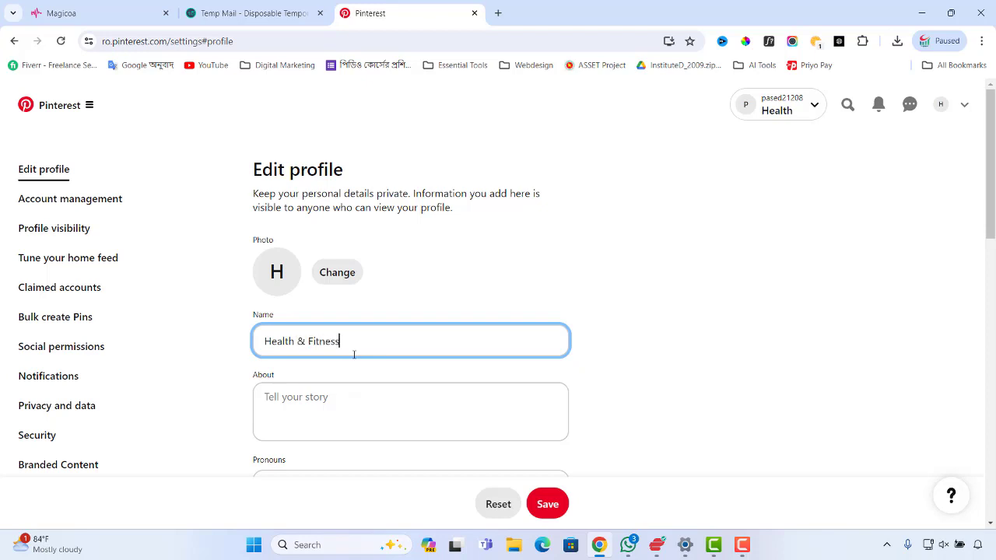
left_click(420, 400)
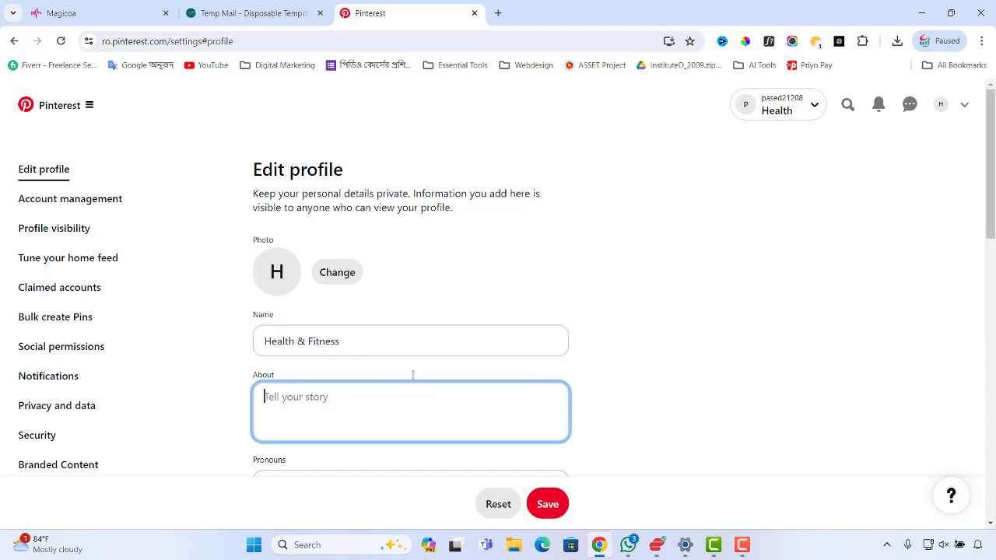
left_click(368, 331)
key("ctrl+a")
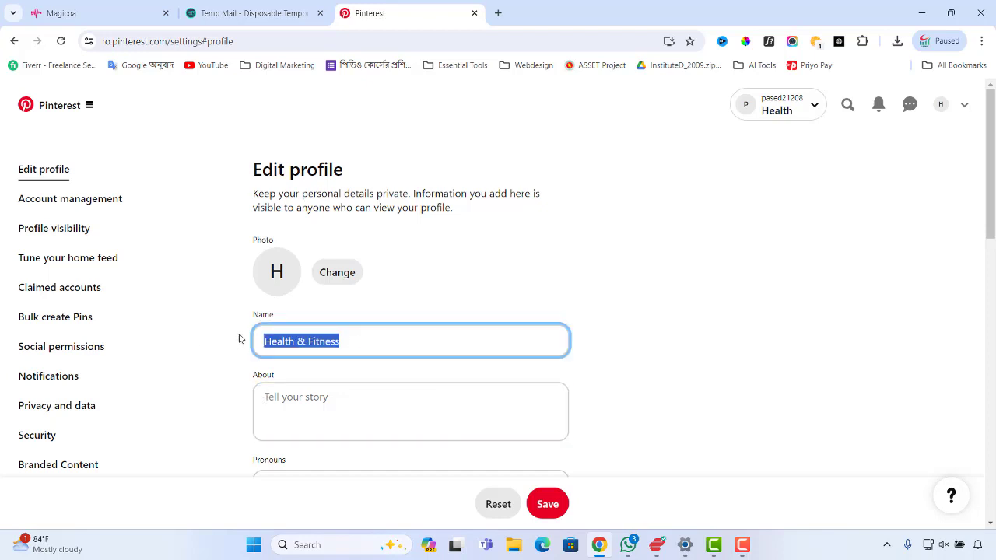
Step: Open ChatGPT in a new browser tab and draft a request for a short Pinterest profile description about health & Fitness
left_click(497, 12)
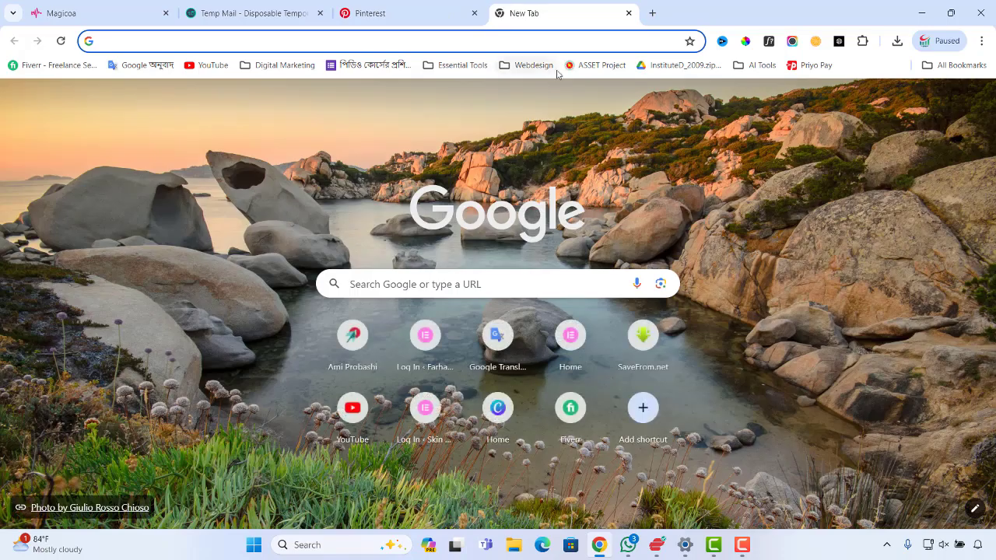
left_click(472, 66)
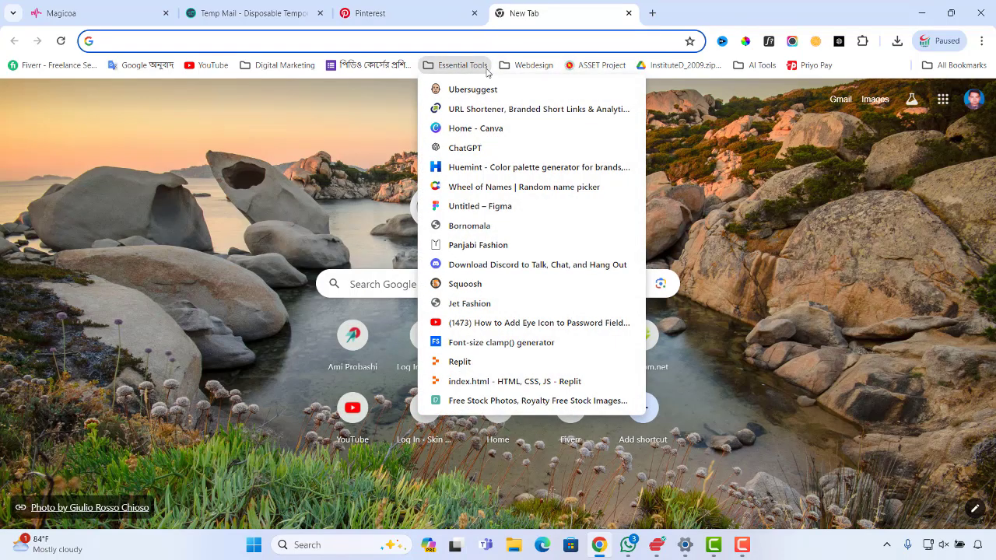
left_click(466, 148)
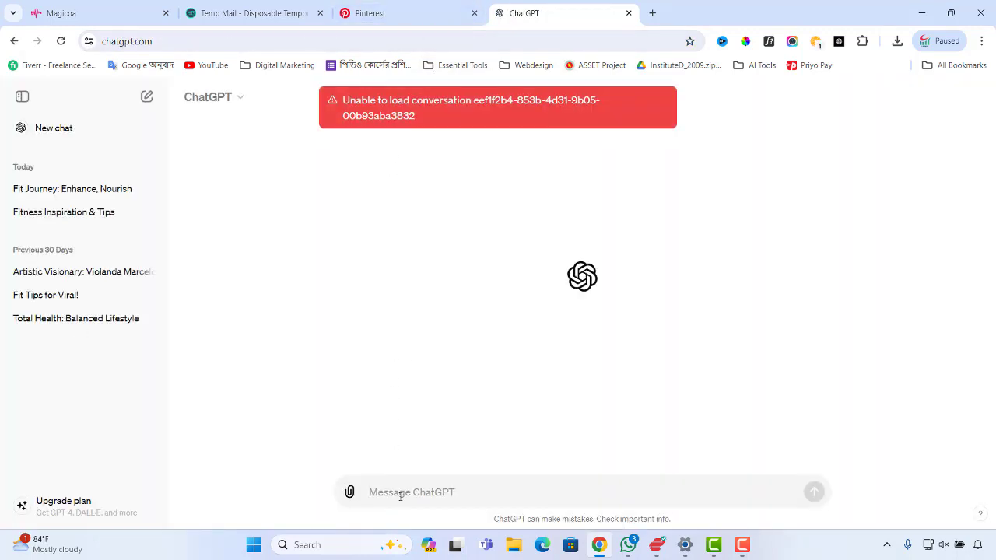
type("wri")
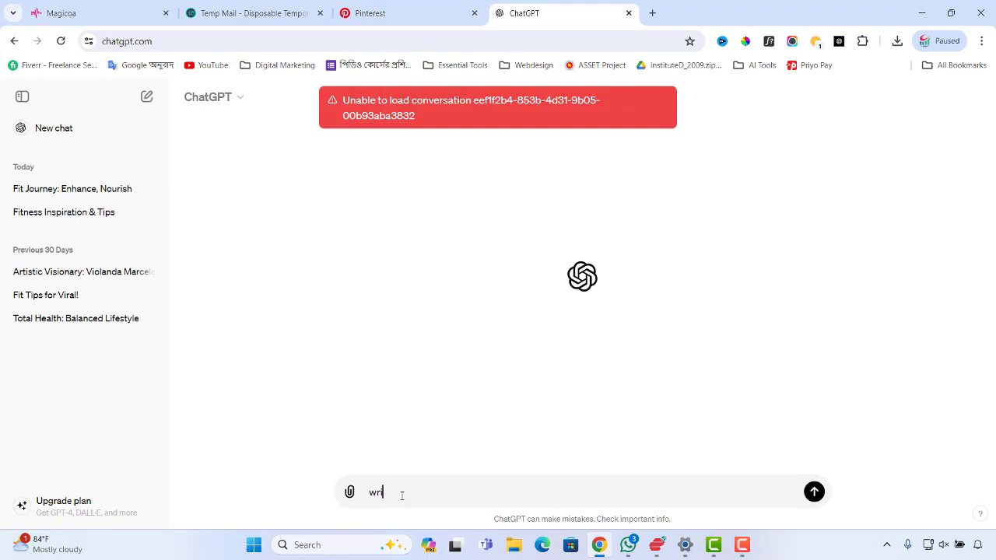
type("te sh")
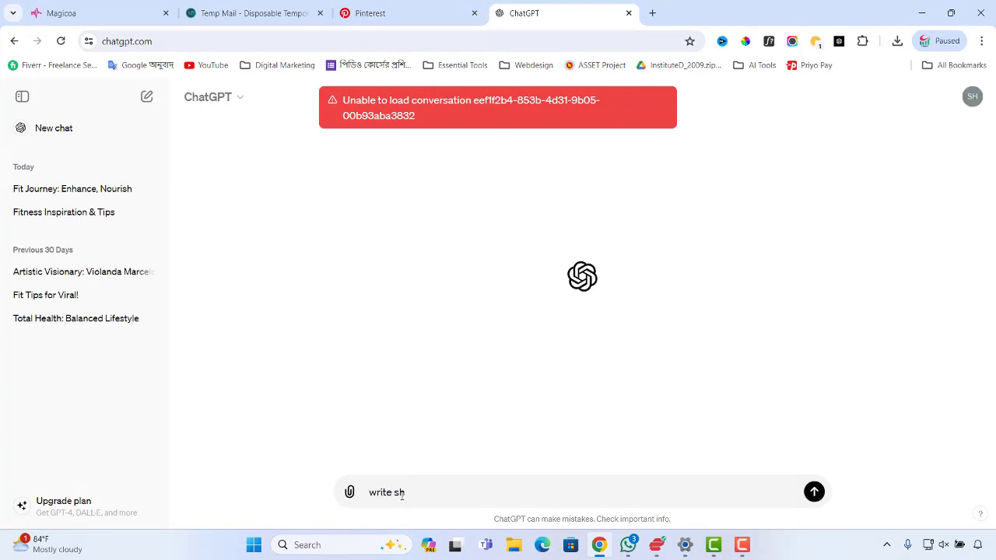
type("ort description for")
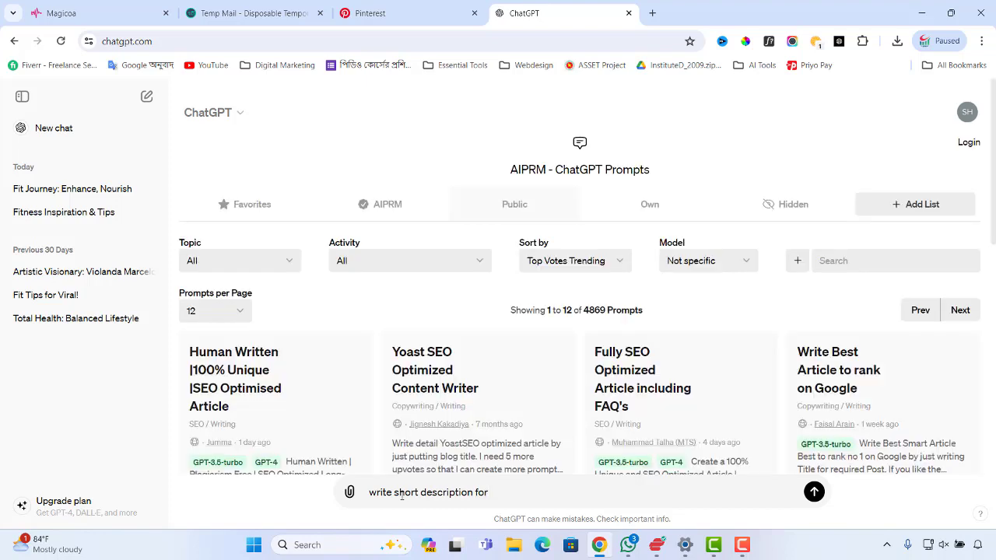
type("pinteres")
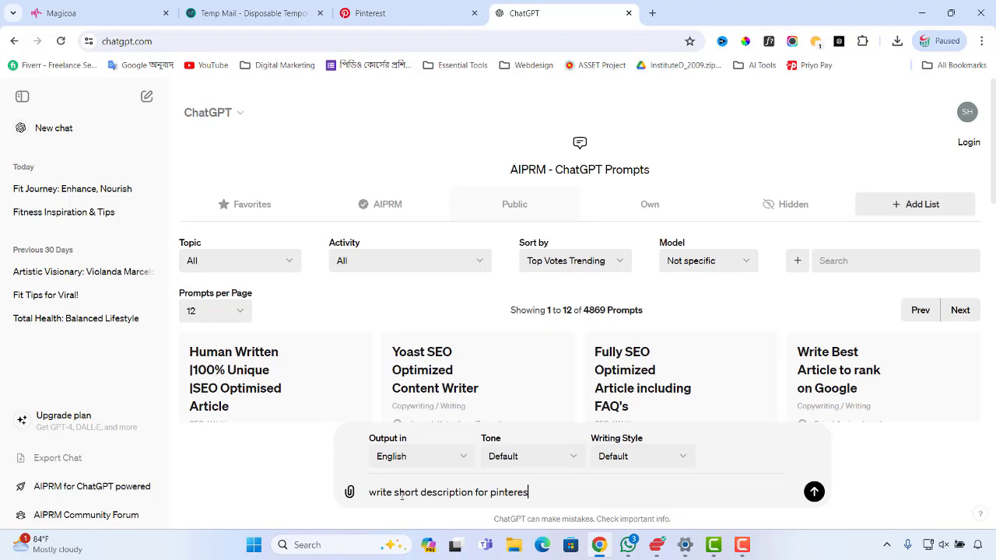
type("t profilr about health & Fi")
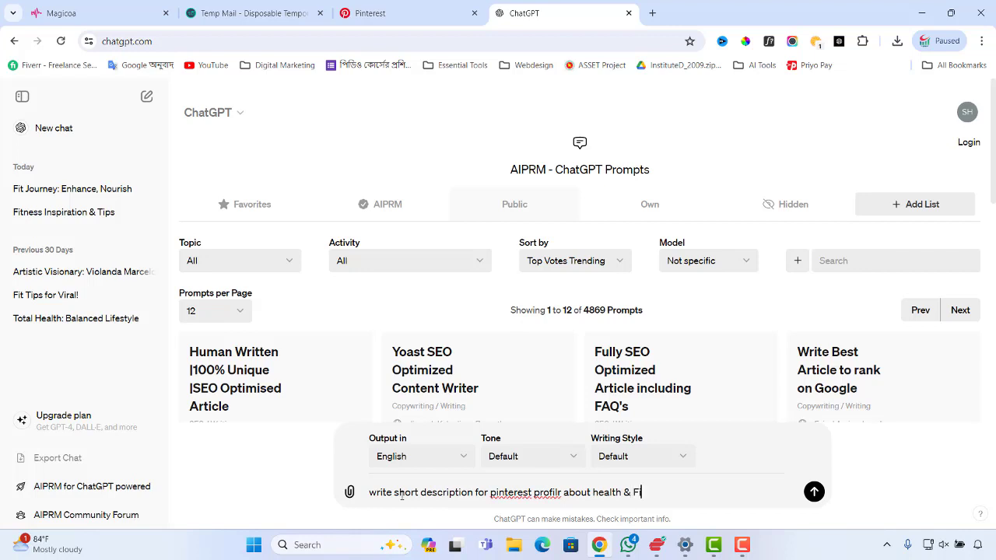
type("ess")
Step: Correct the misspelled words in the prompt to "Pinterest" and "profile" and submit it
right_click(504, 491)
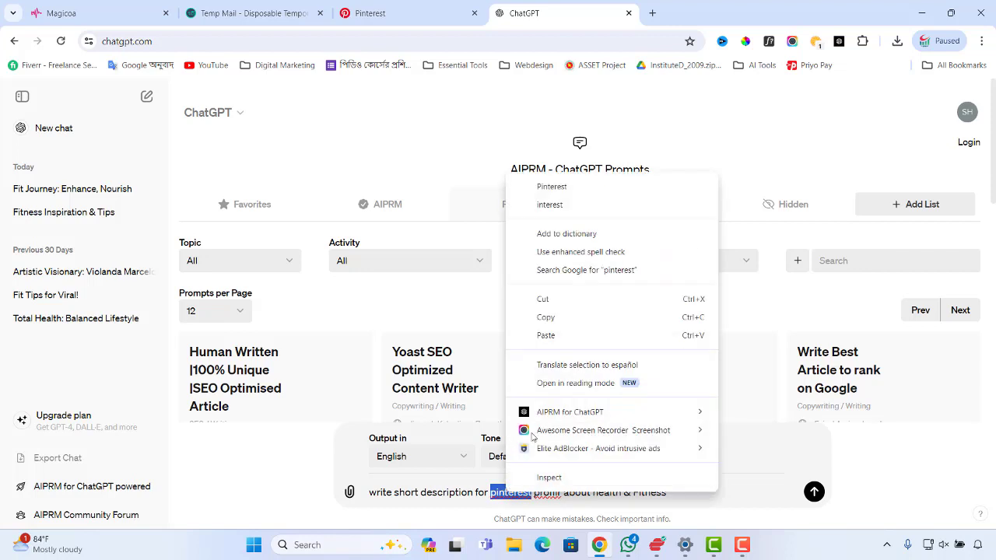
left_click(557, 187)
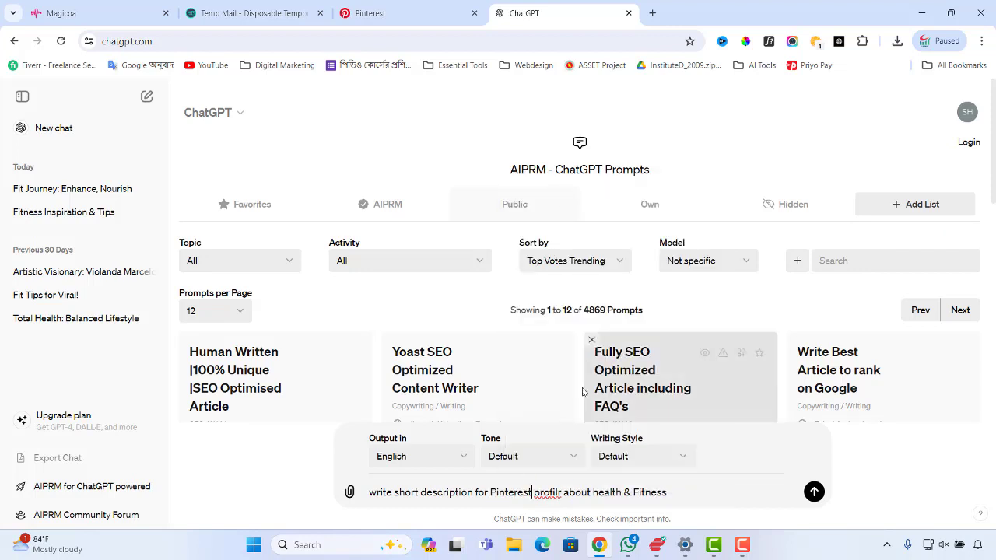
left_click(561, 492)
key("BackSpace")
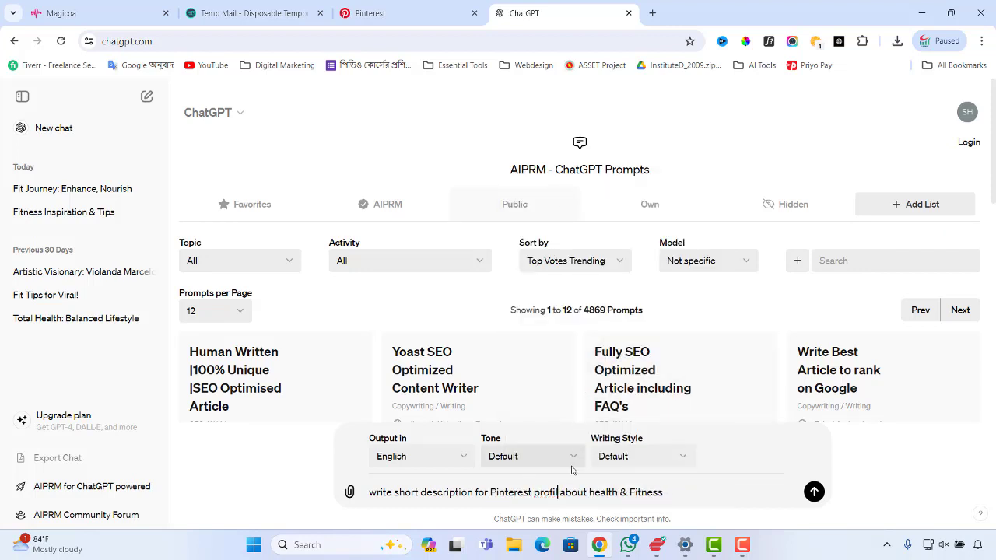
type("e")
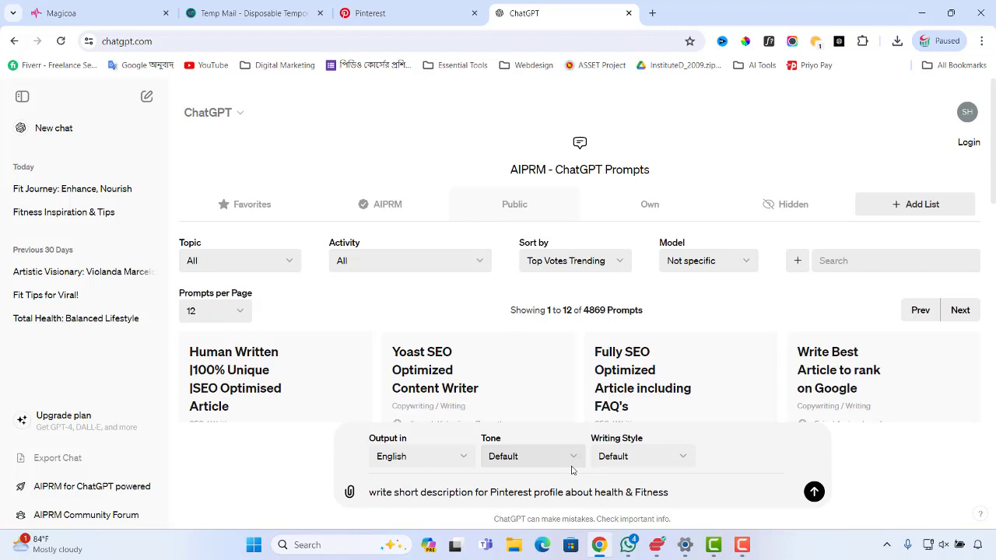
left_click(813, 493)
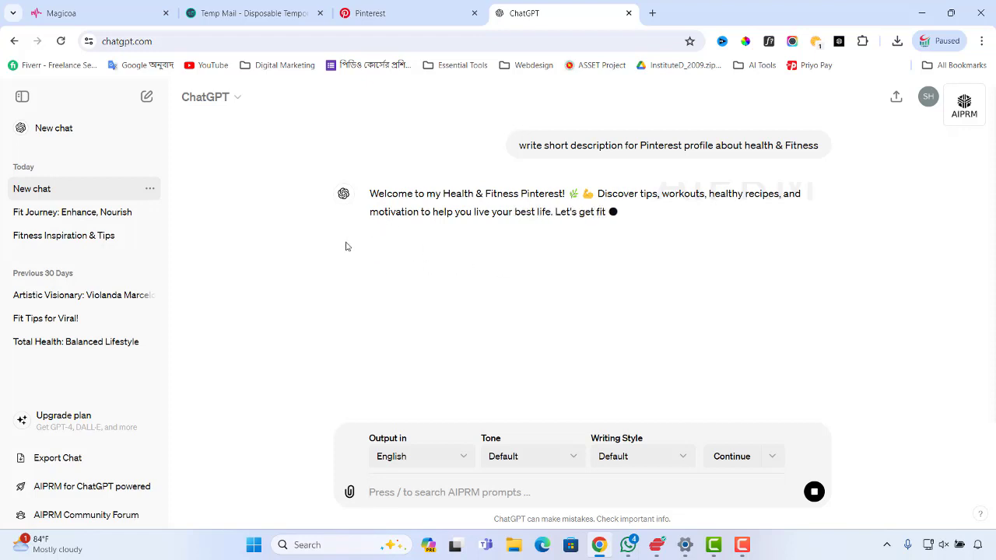
Step: Copy the full description ChatGPT generated, including its hashtags, and paste it into the About field of the Pinterest profile
left_click(363, 16)
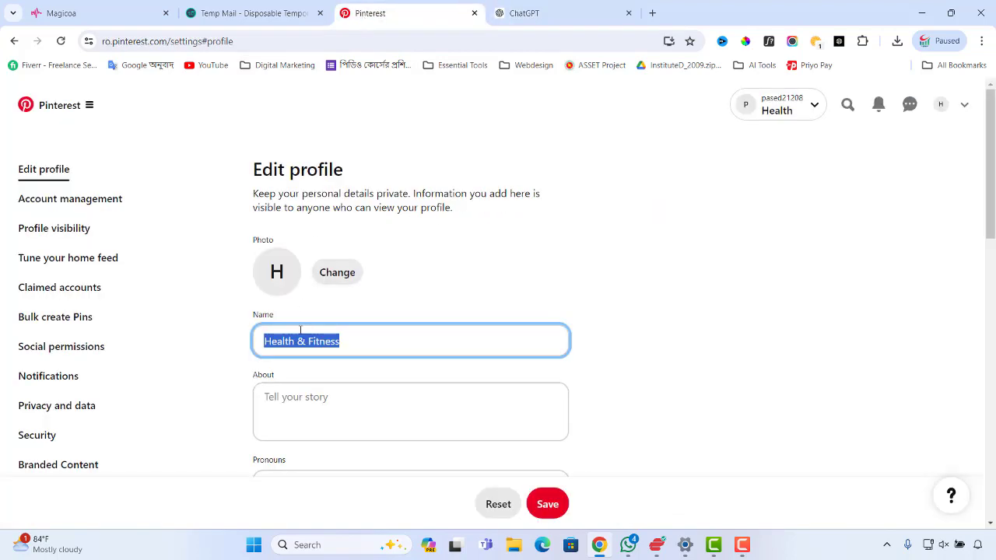
left_click(361, 329)
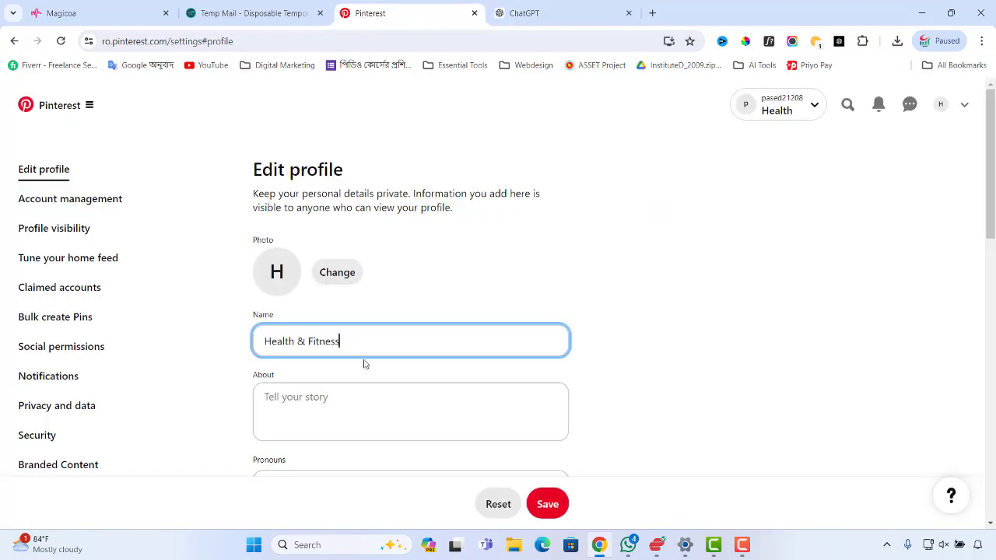
left_click(345, 400)
left_click(576, 13)
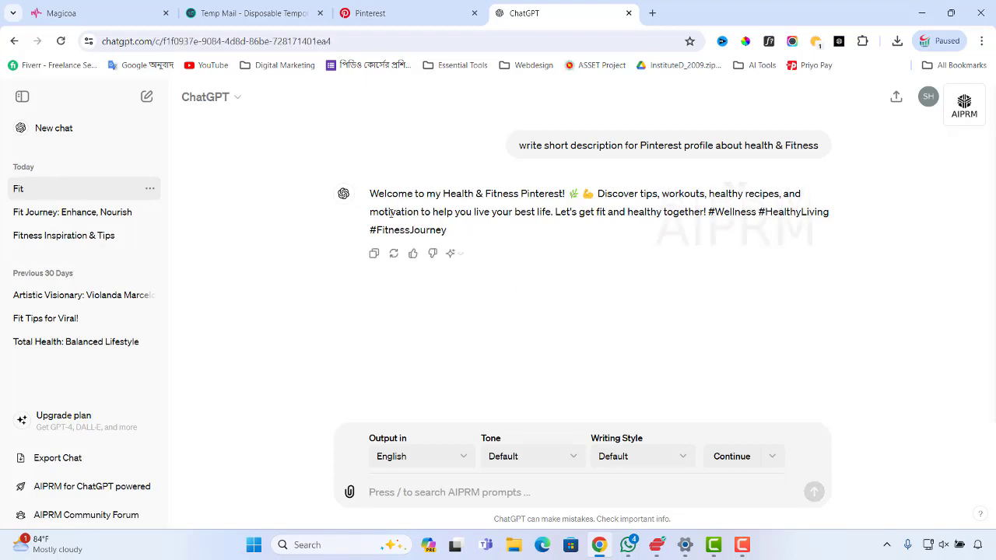
left_click_drag(370, 190, 460, 227)
key("ctrl+c")
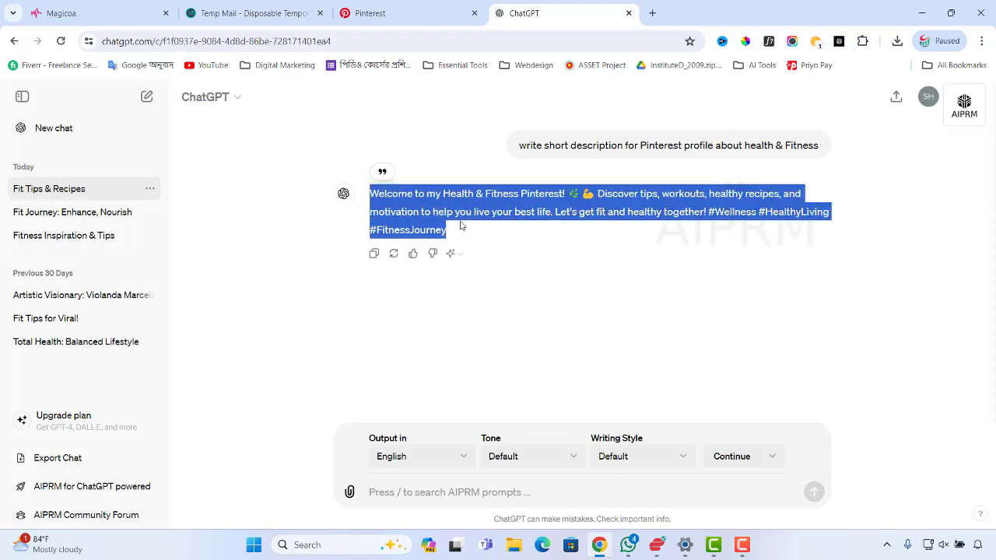
left_click(382, 26)
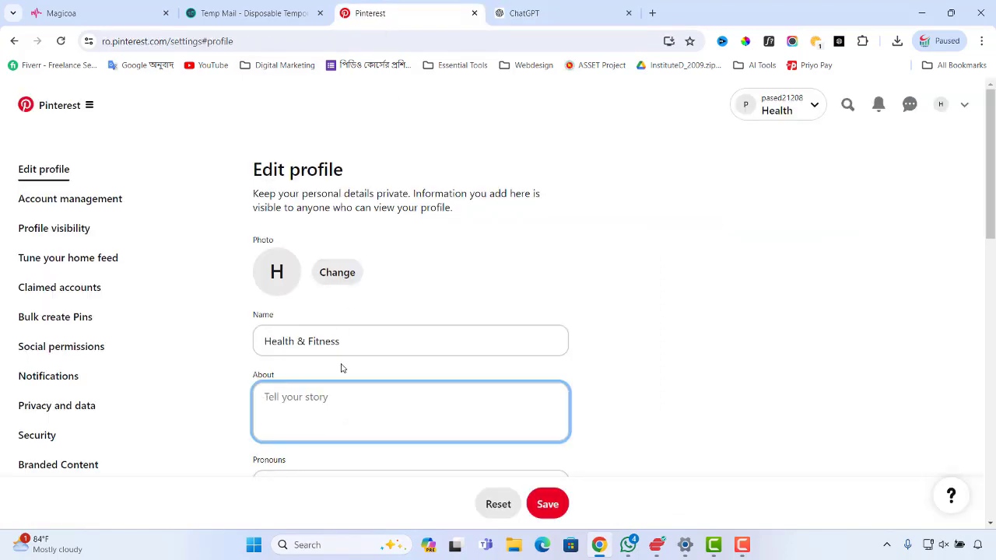
key("ctrl+v")
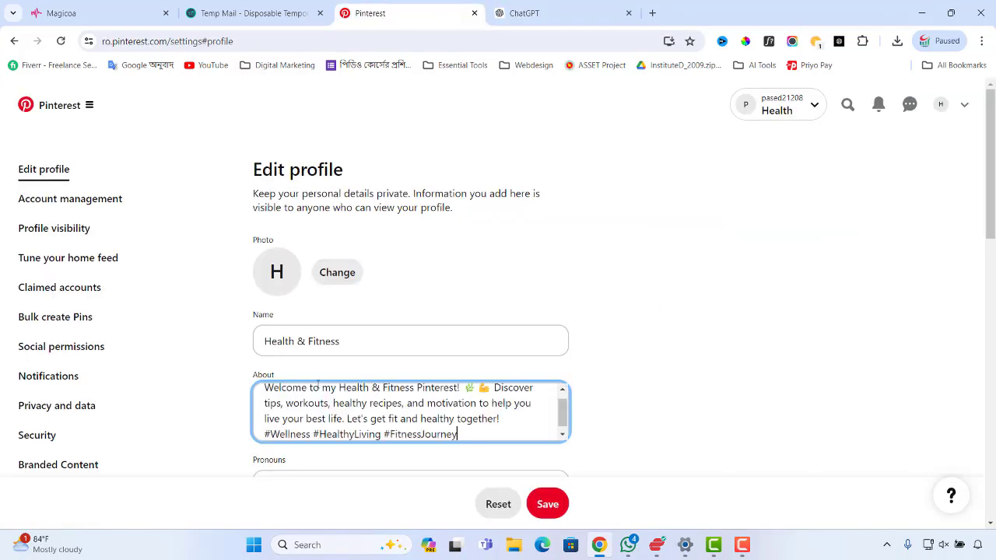
Step: Add the pronouns ey/em to the Pinterest profile
scroll(693, 337, "down", 3)
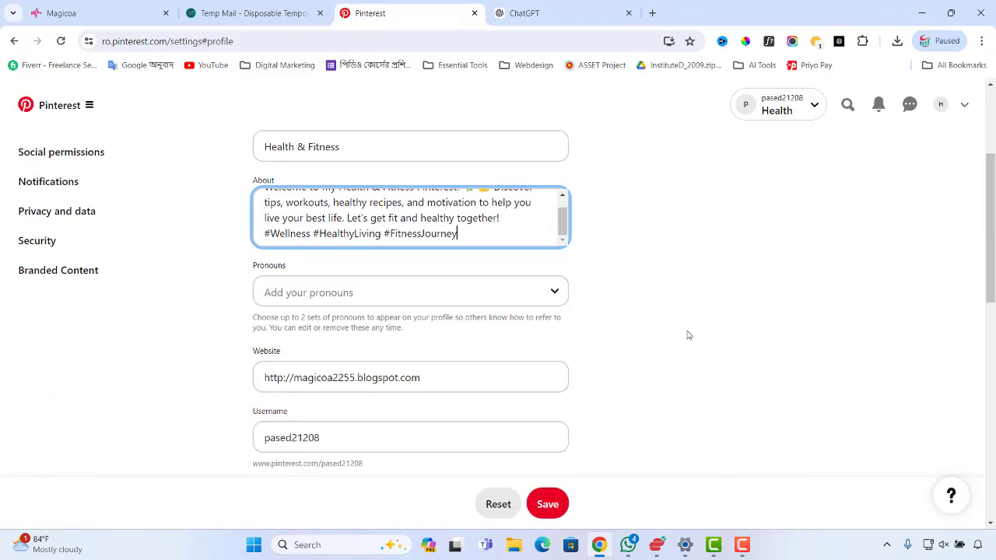
left_click(536, 301)
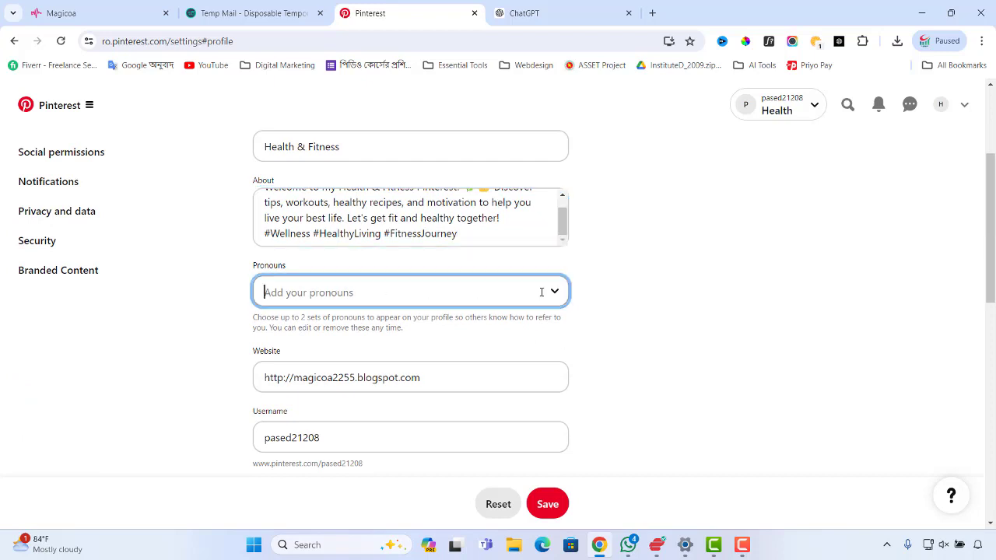
left_click(340, 329)
Step: Open the country code choices for the profile's phone number and look through the listed countries
scroll(576, 333, "down", 2)
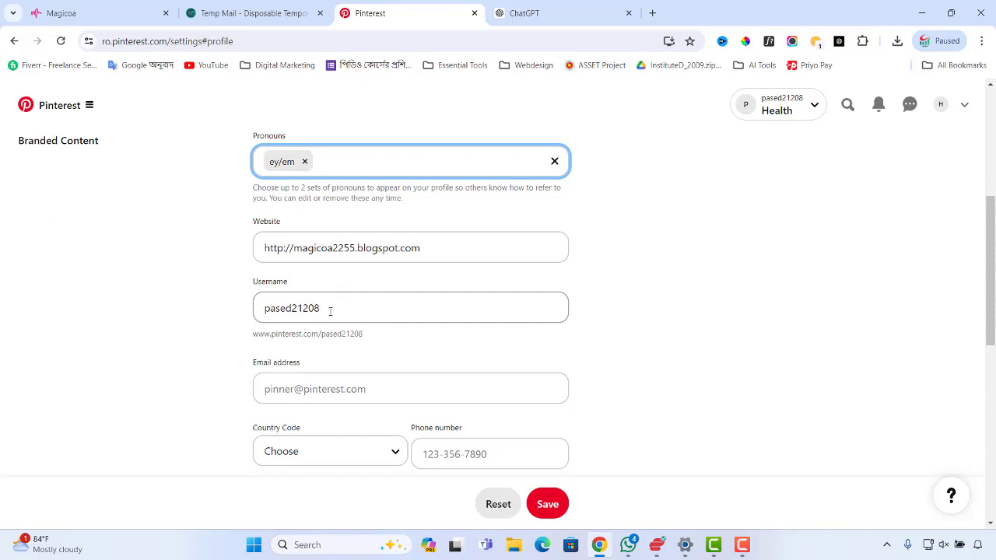
scroll(373, 386, "down", 2)
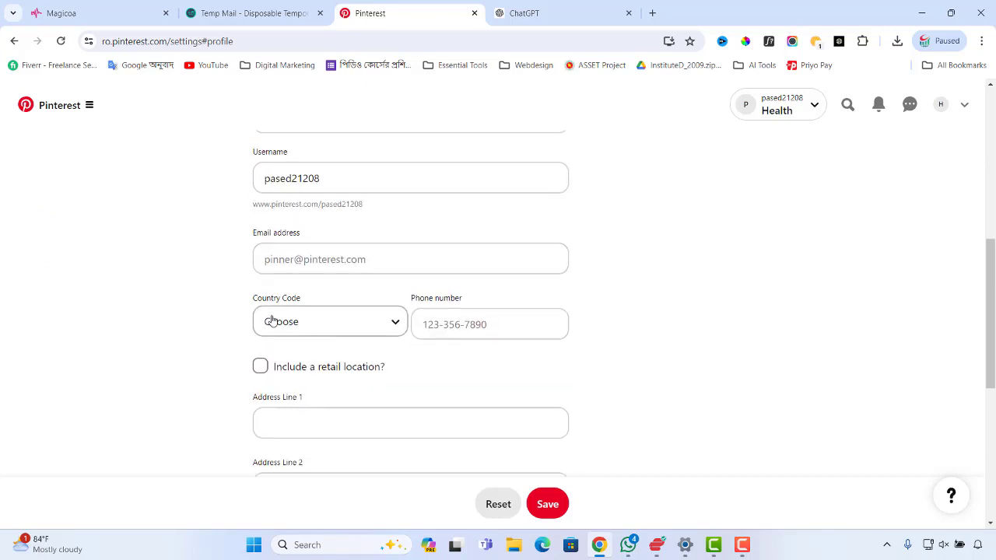
left_click(396, 327)
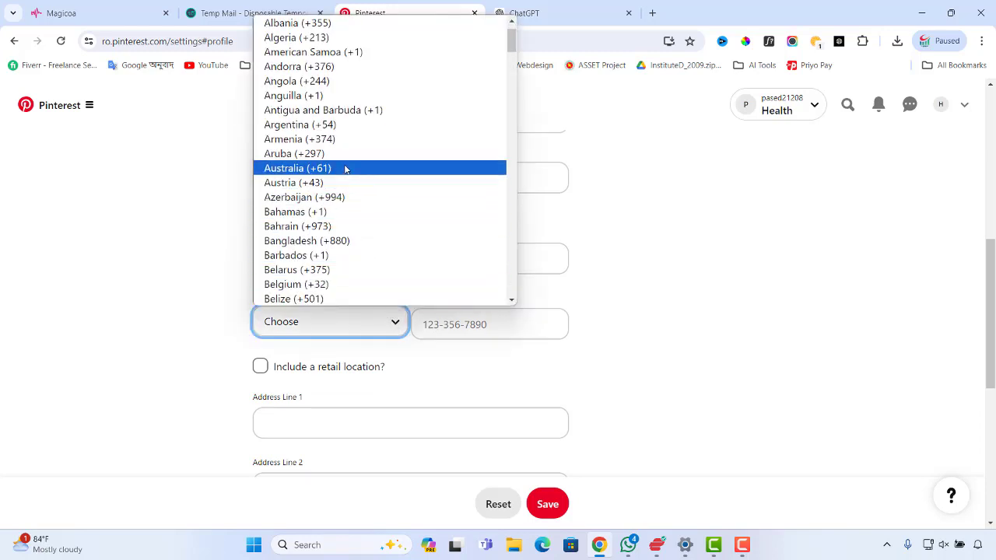
key("m")
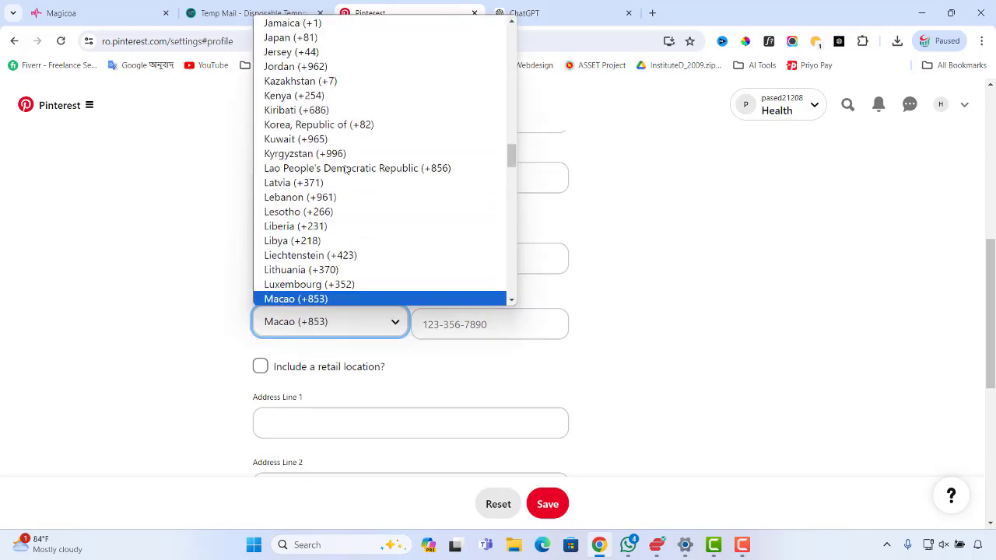
key("e")
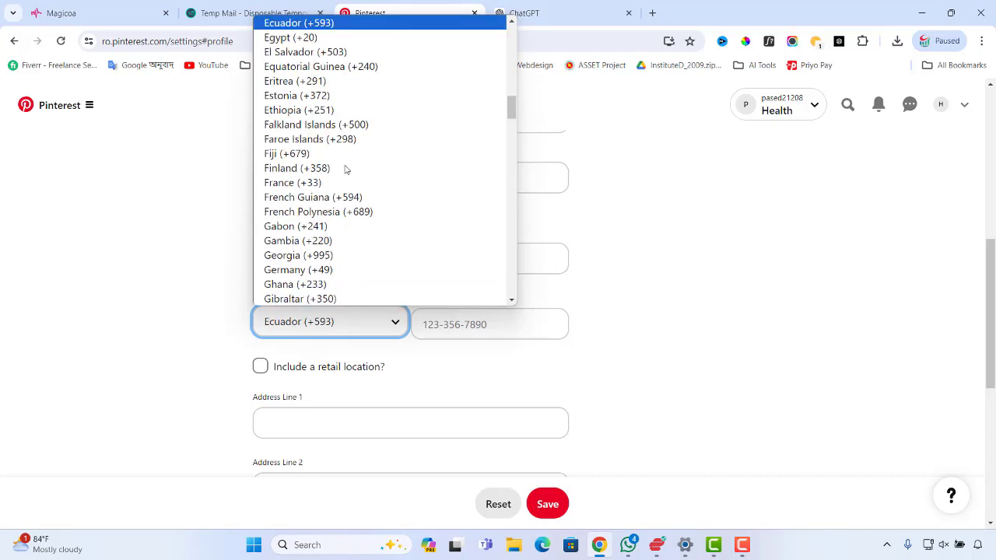
key("m")
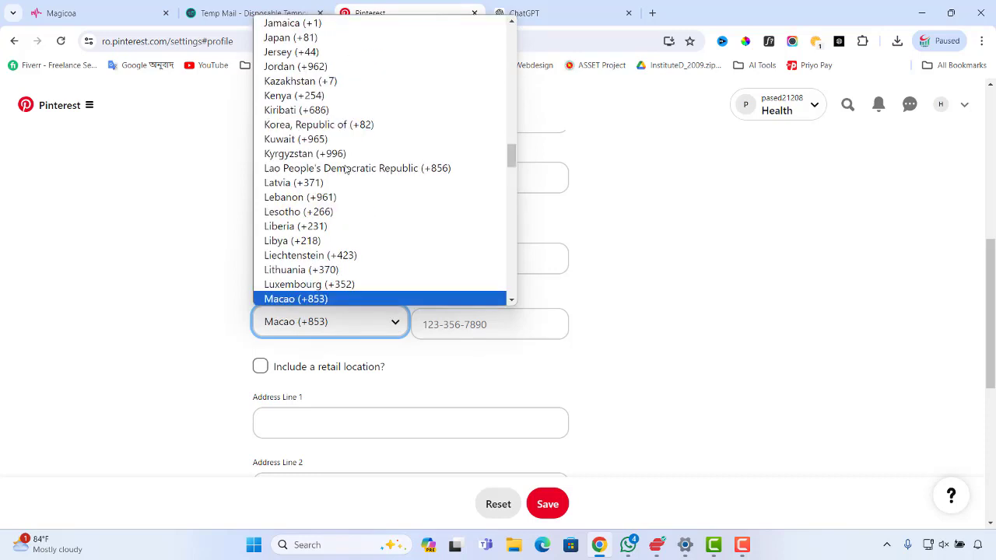
key("i")
scroll(346, 170, "down", 4)
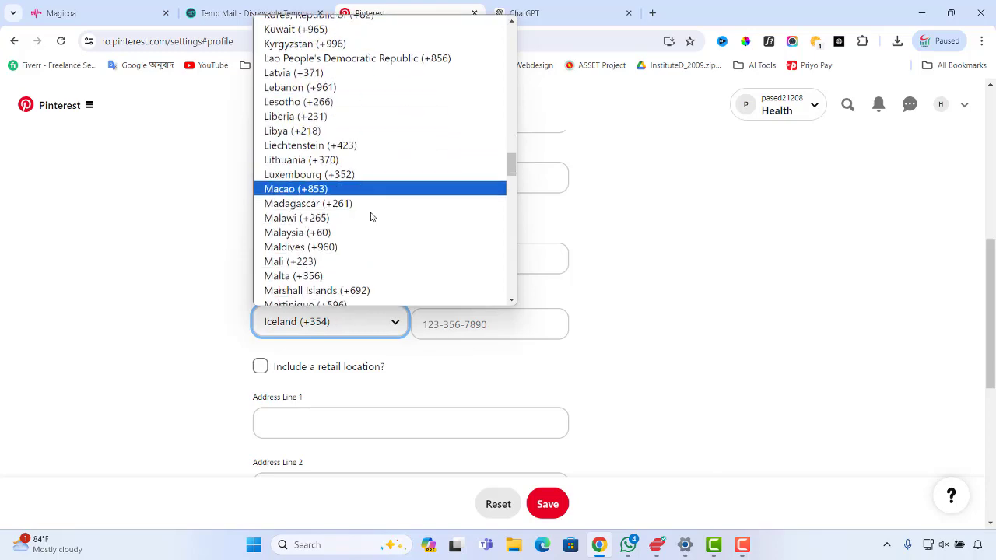
key("Down")
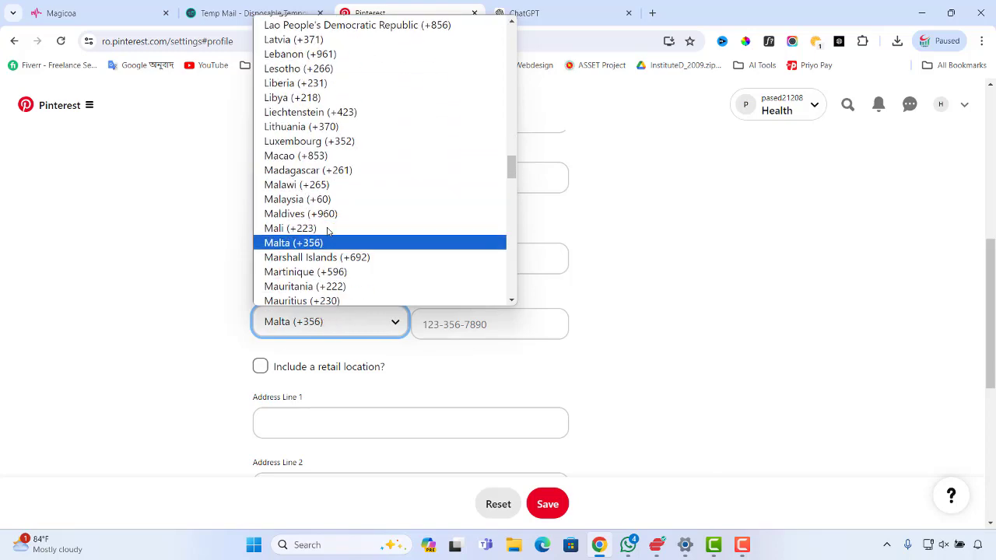
key("a")
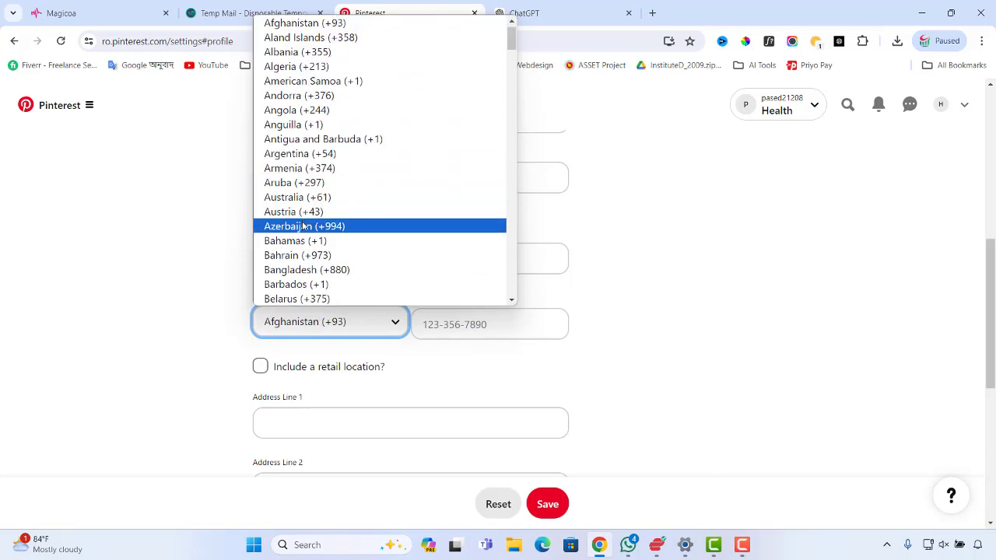
scroll(304, 226, "down", 20)
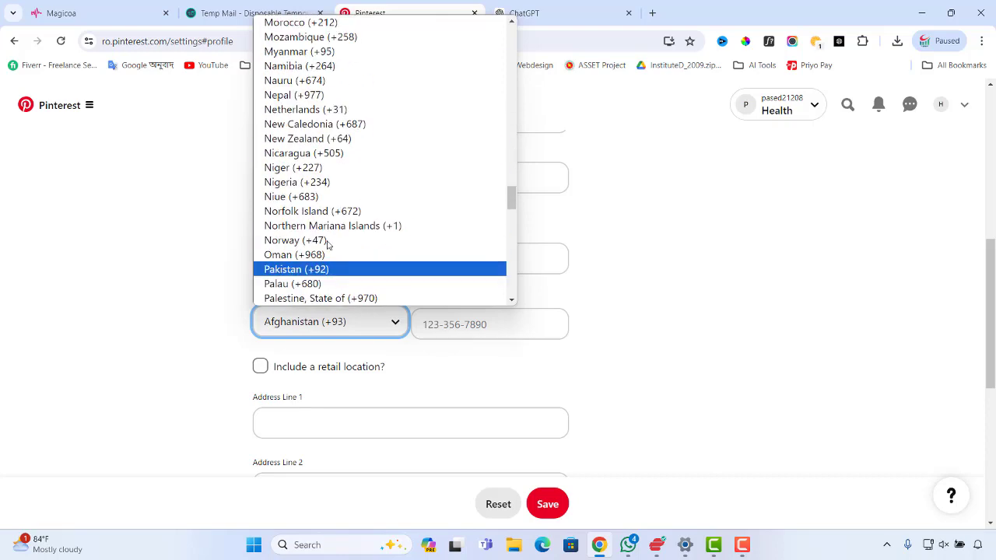
scroll(327, 244, "up", 5)
scroll(327, 243, "down", 5)
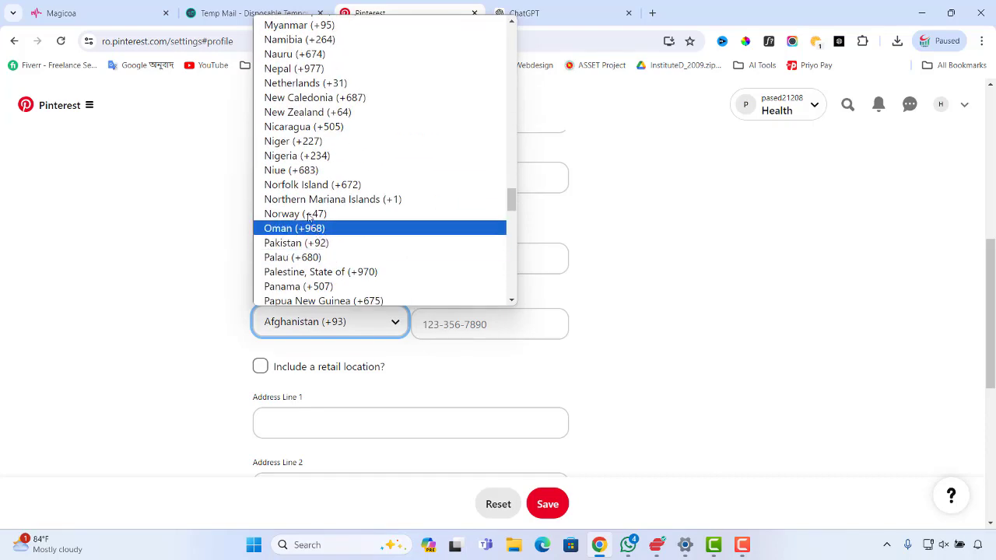
scroll(301, 251, "down", 3)
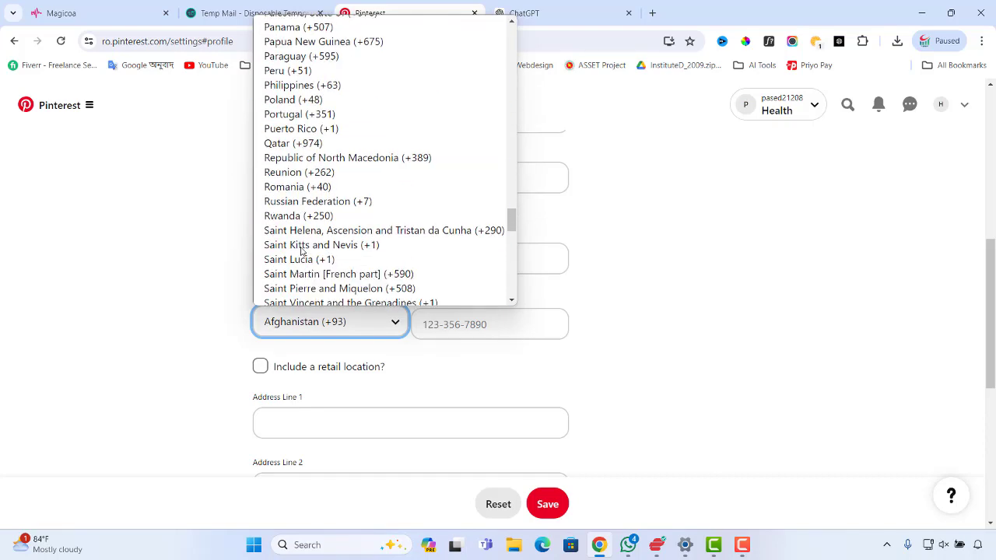
scroll(303, 241, "up", 1)
scroll(303, 241, "down", 5)
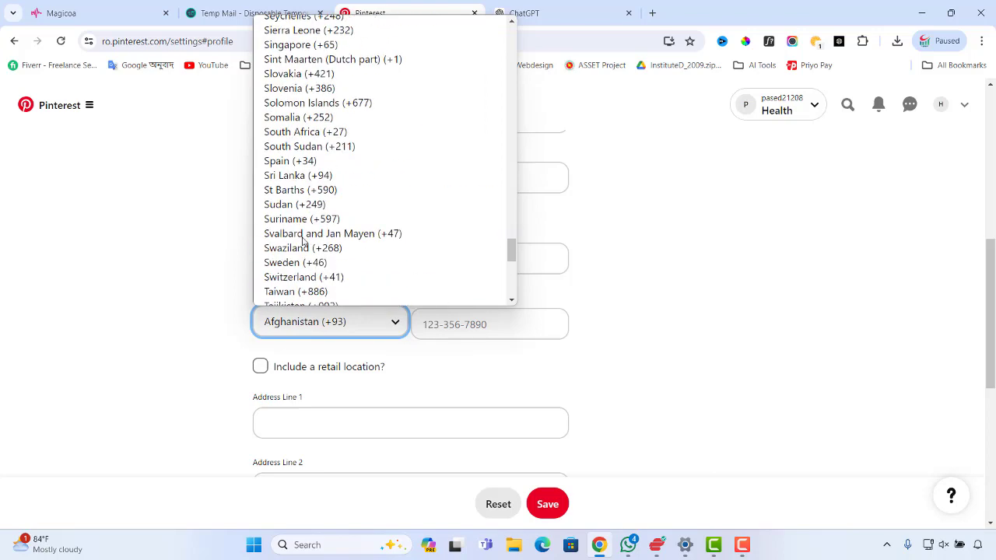
scroll(304, 241, "down", 5)
scroll(302, 240, "up", 12)
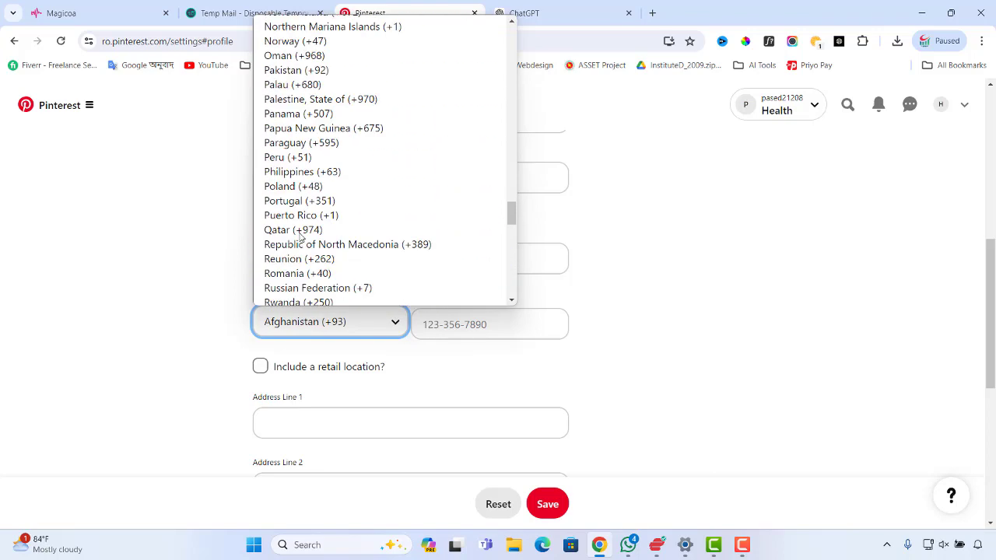
scroll(300, 237, "up", 3)
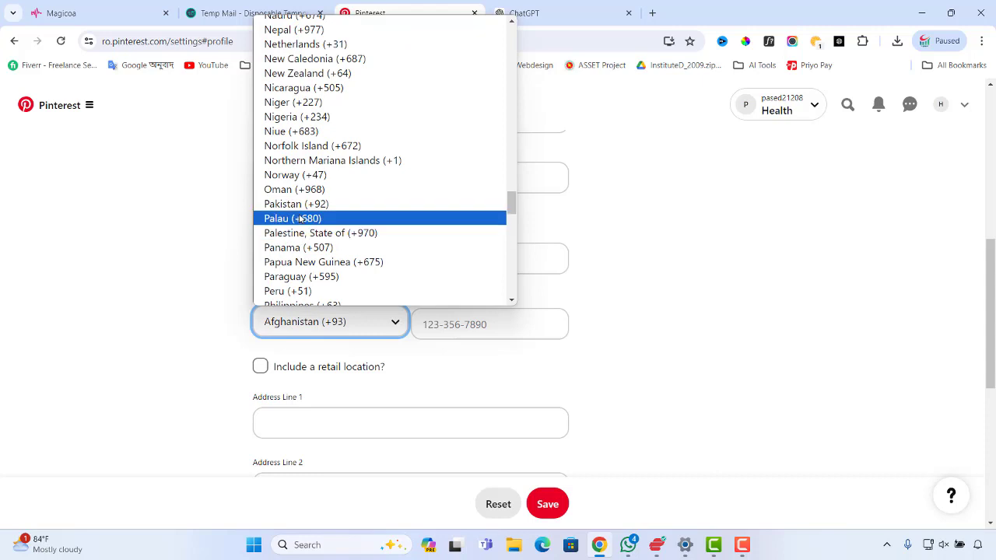
scroll(294, 159, "up", 3)
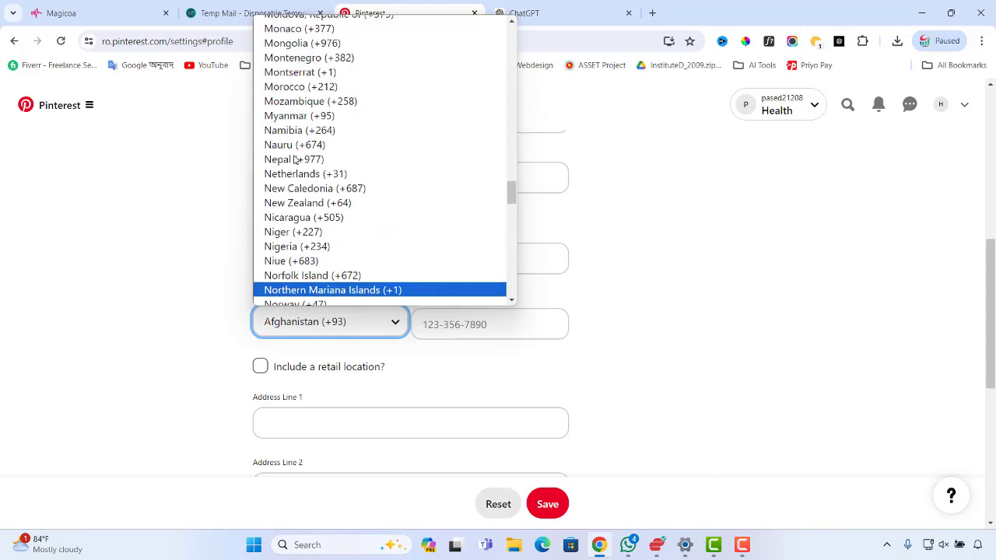
scroll(295, 159, "up", 3)
scroll(295, 160, "up", 3)
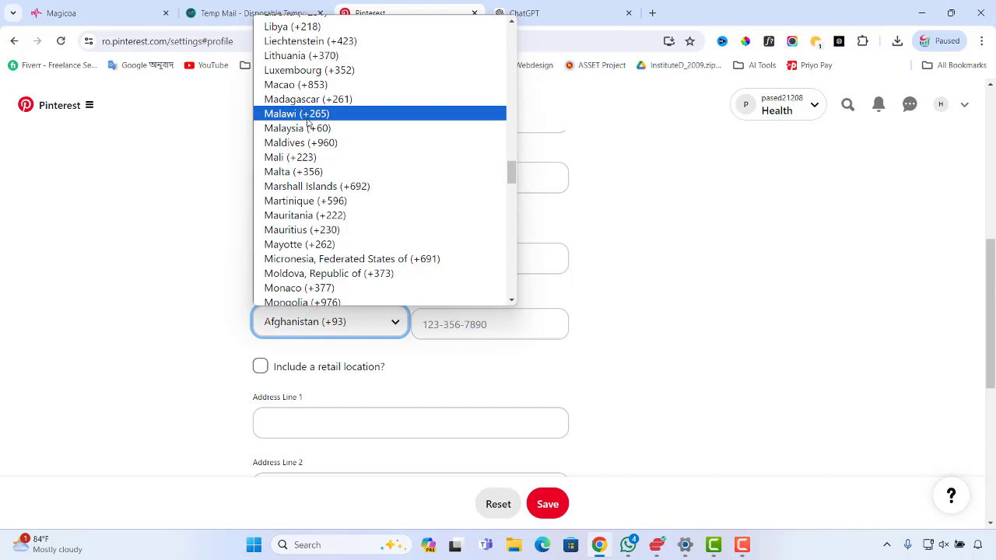
scroll(315, 137, "up", 3)
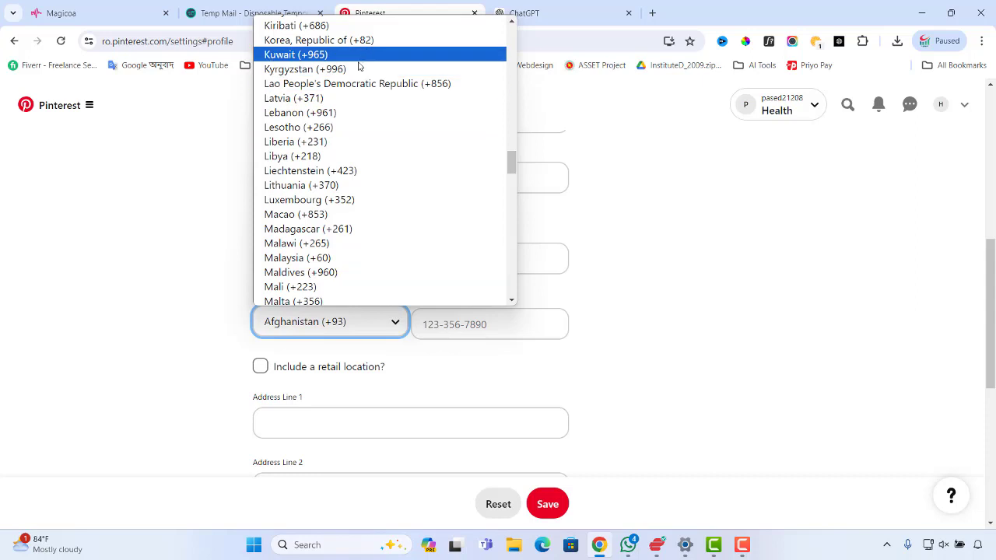
Step: Set the phone number's country code to United Kingdom (+44)
key("u")
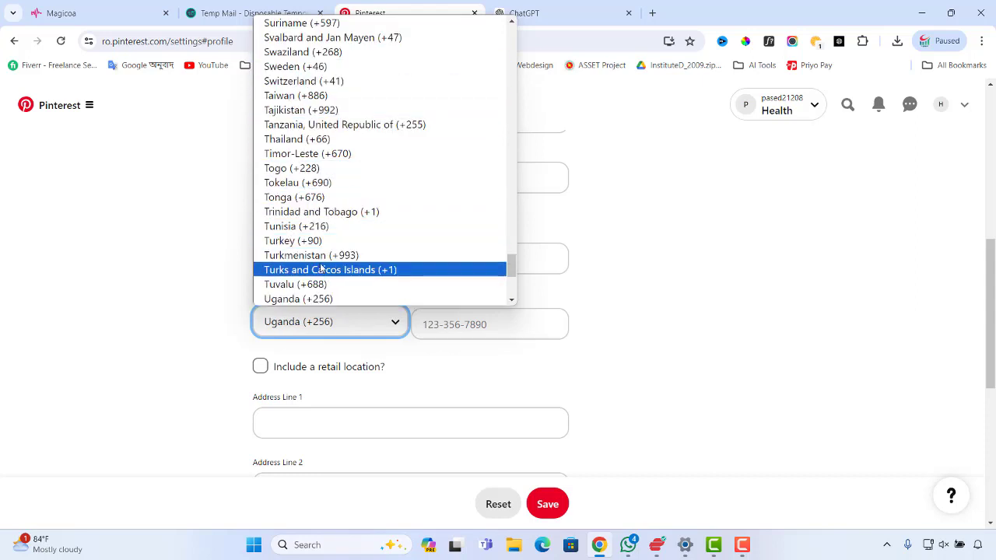
scroll(303, 229, "down", 5)
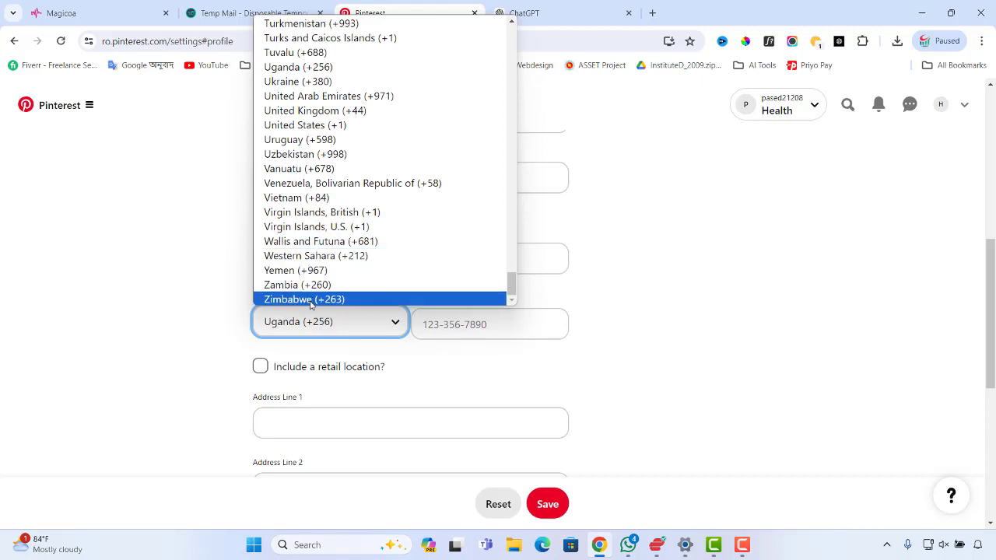
left_click(304, 112)
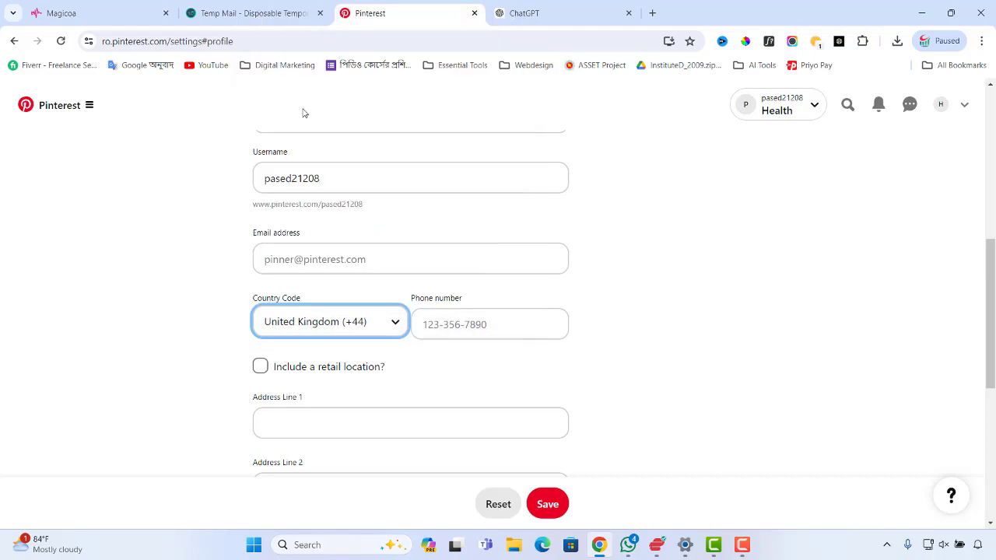
Step: Search Google for "fakname generator" in a new browser tab and open the Fake Name Generator website
left_click(430, 324)
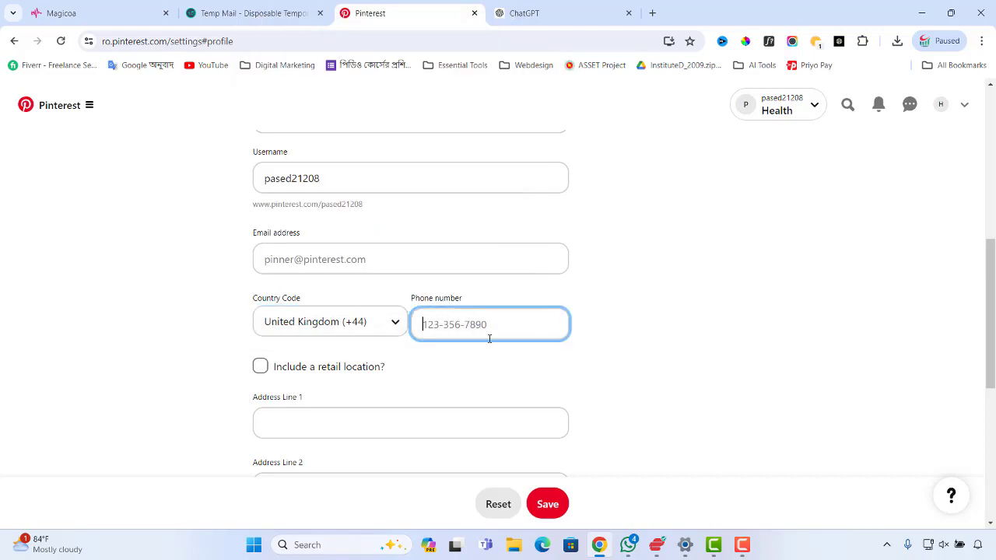
left_click(652, 12)
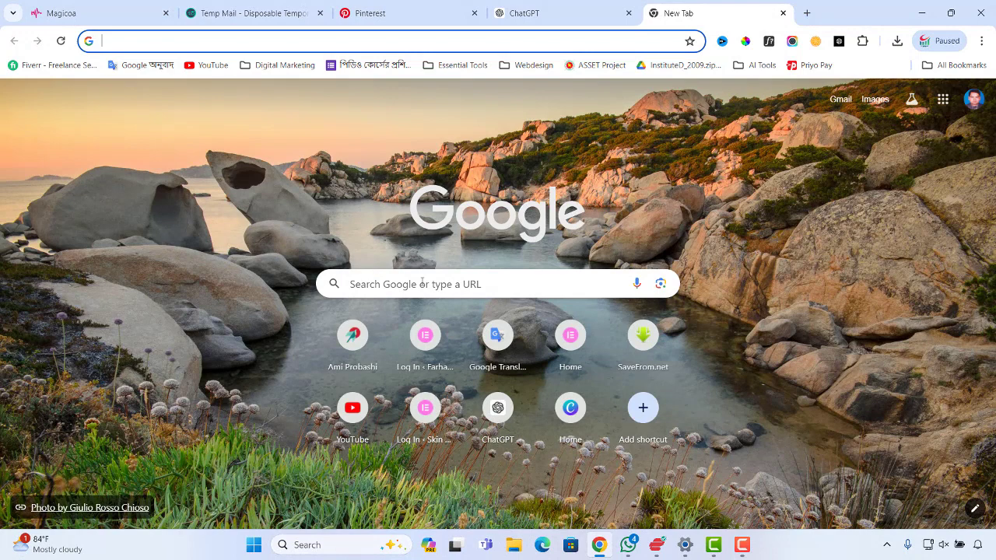
left_click(423, 282)
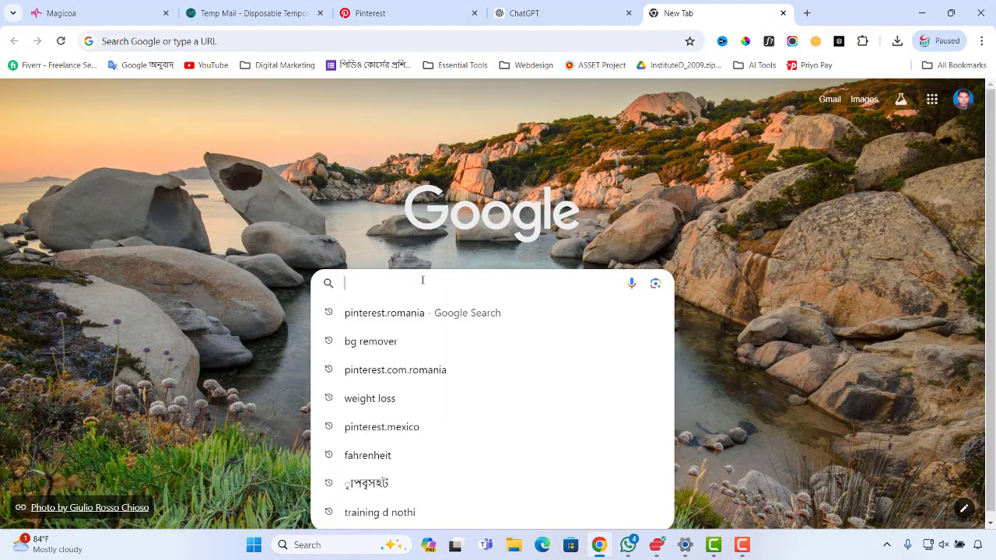
type("fa")
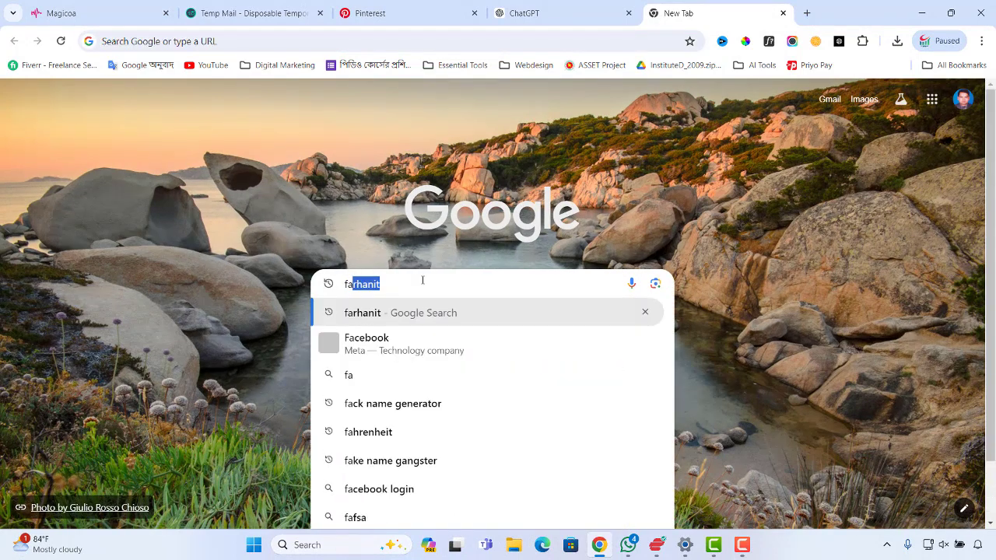
type("knam")
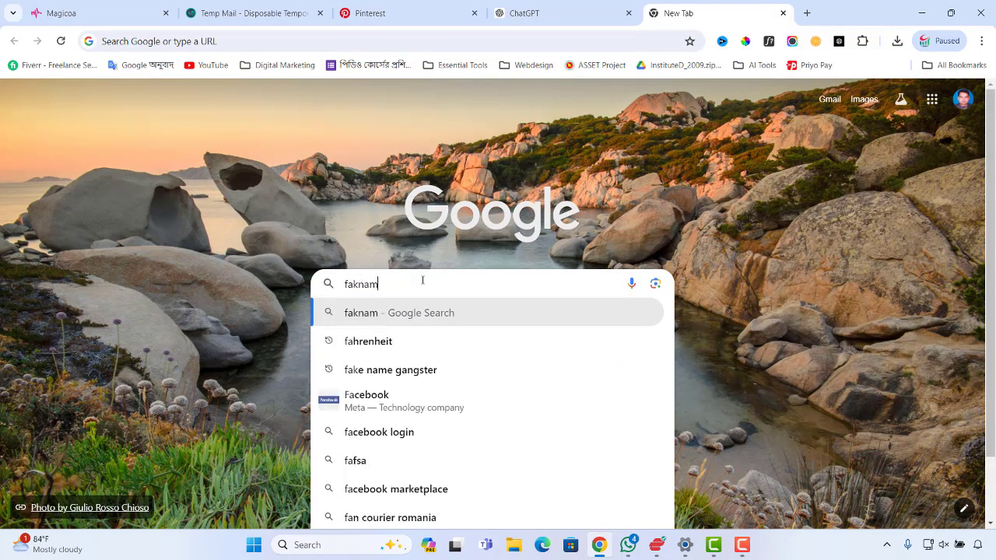
type("e ge")
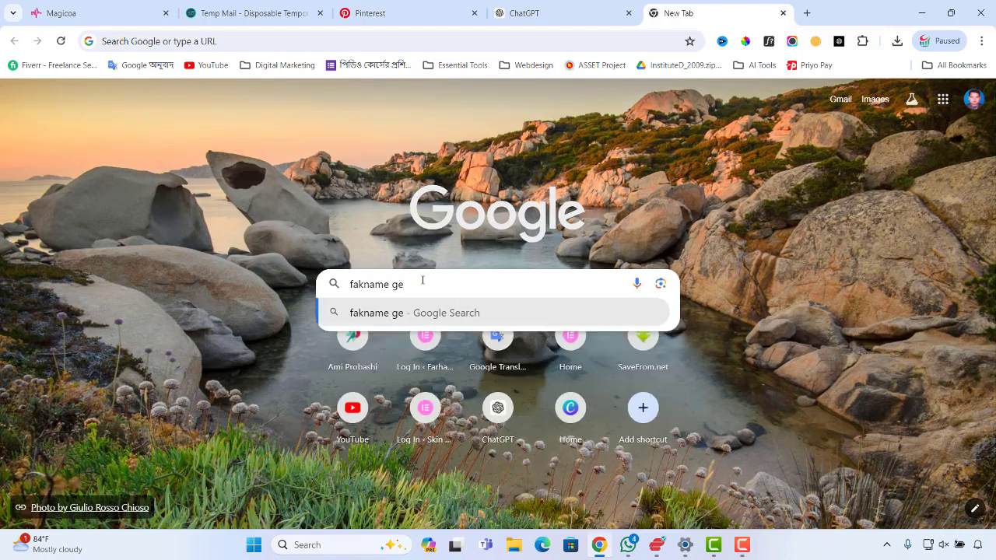
type("nerat")
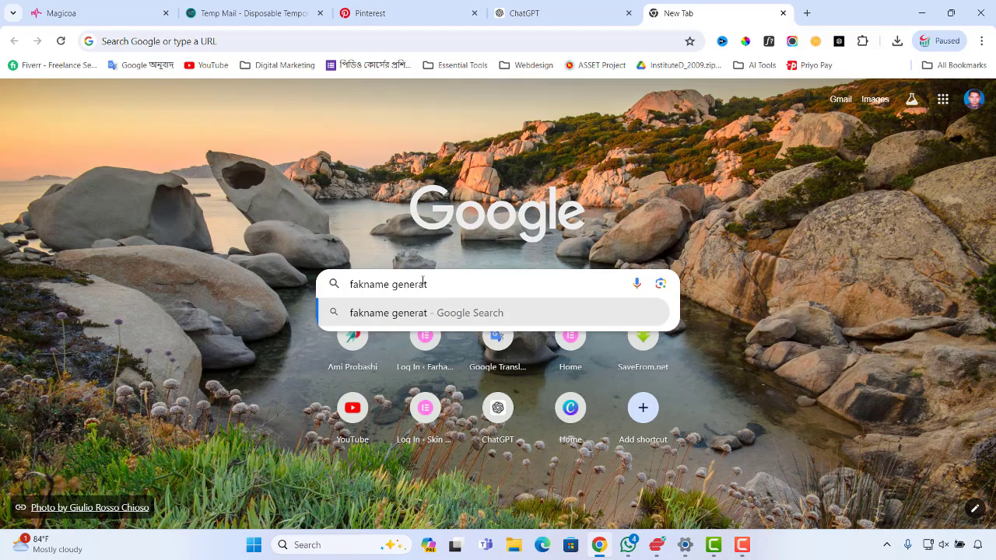
type("or")
key("Return")
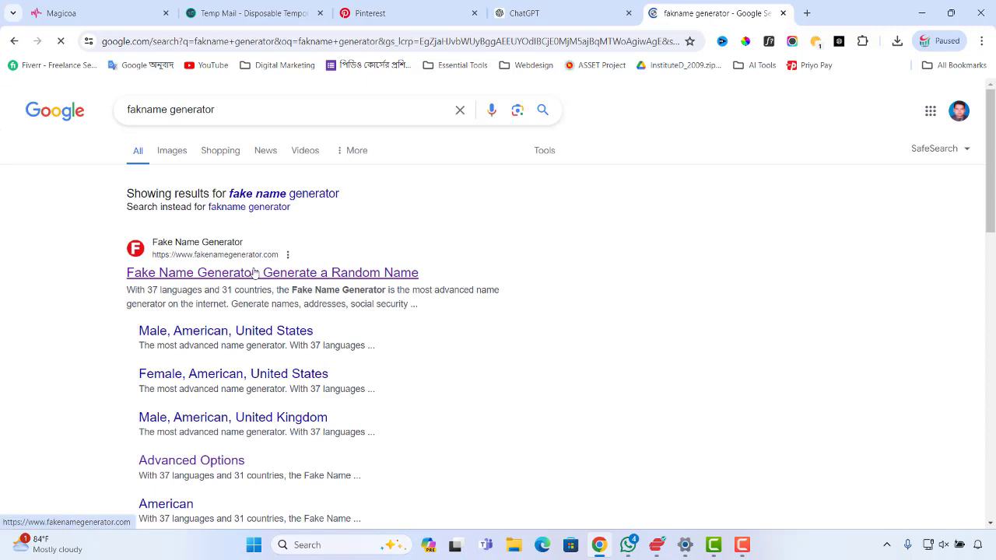
left_click(254, 272)
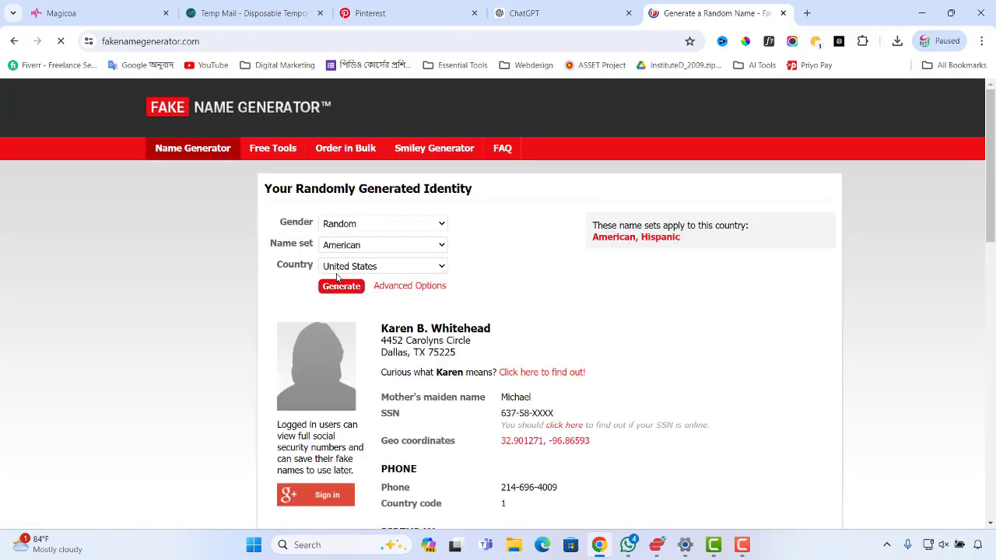
Step: Set the country for the generated identity to United Kingdom in the basic options
left_click(431, 271)
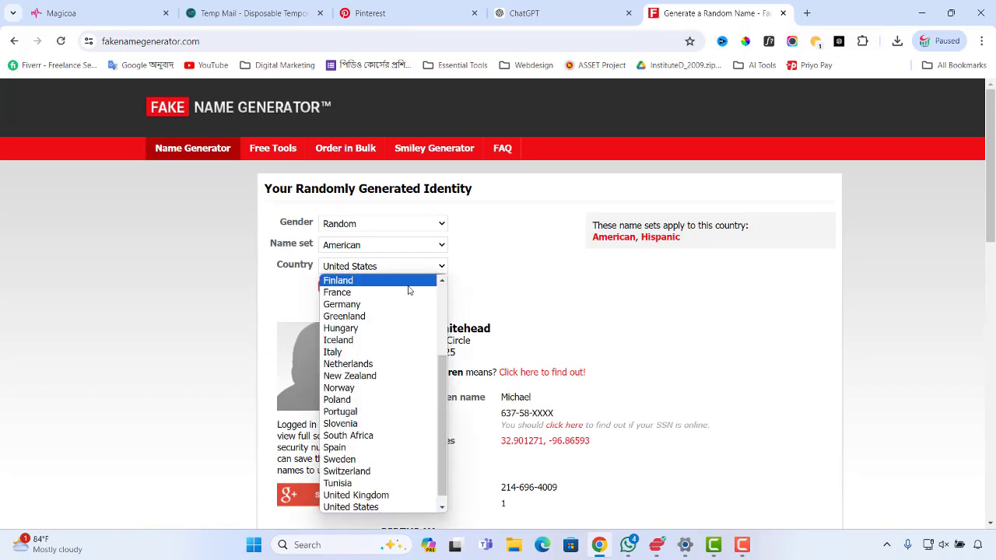
scroll(408, 319, "down", 1)
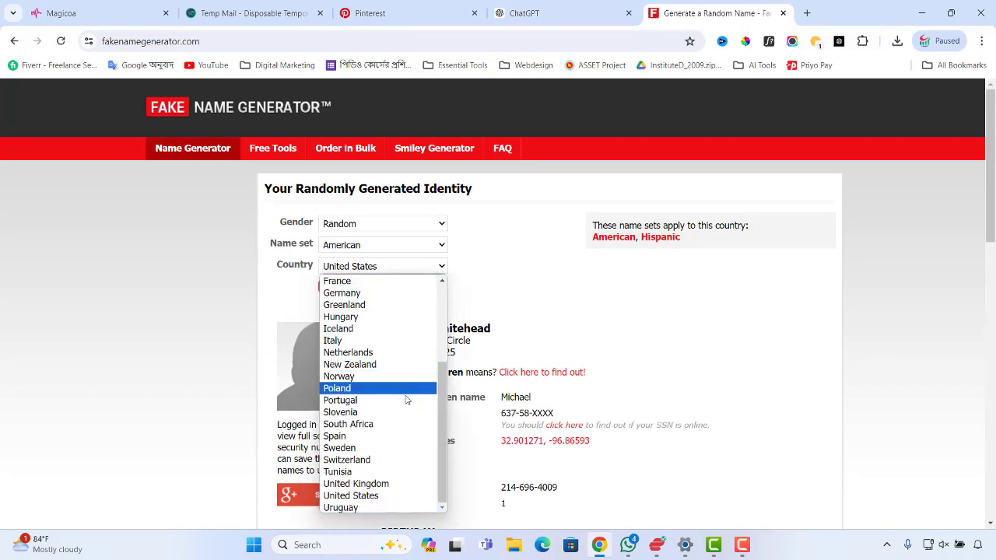
left_click(384, 484)
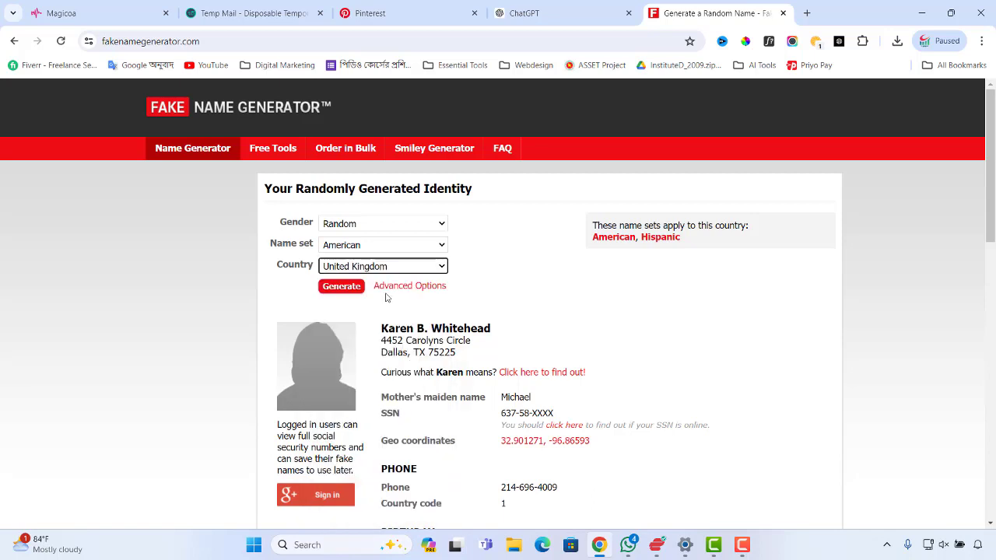
Step: Generate an identity through the advanced options with gender 100% female and an age range of 19 to 35 years
left_click(409, 286)
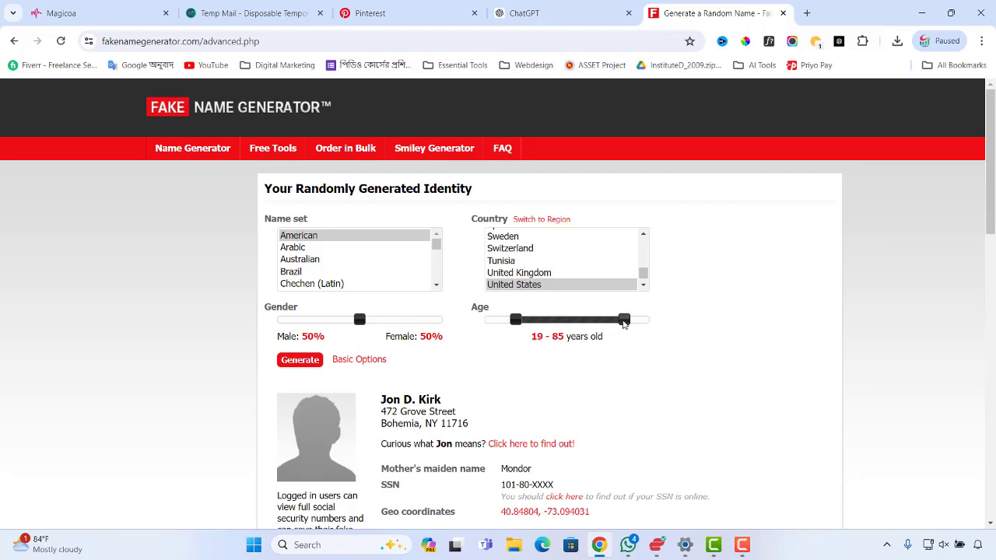
left_click_drag(623, 321, 557, 320)
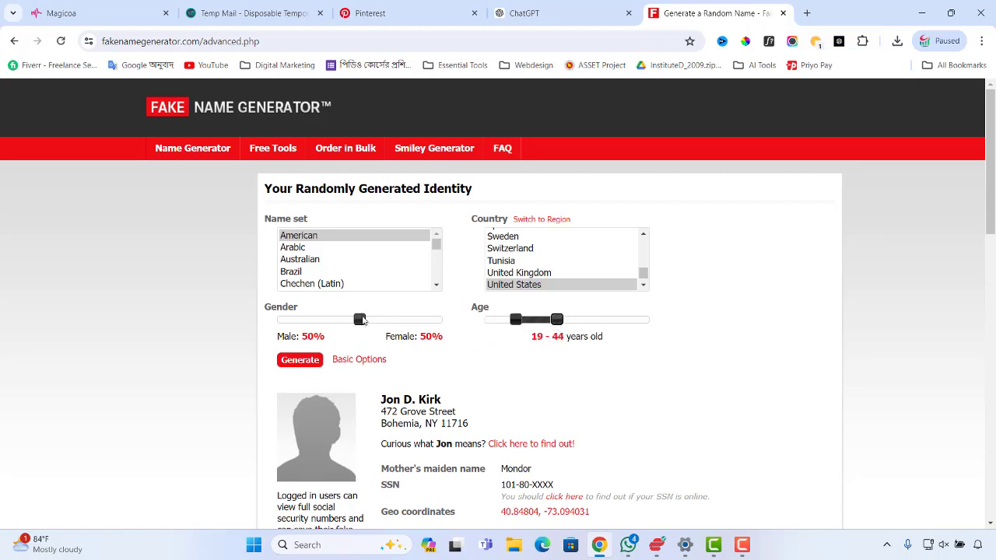
left_click_drag(368, 321, 447, 330)
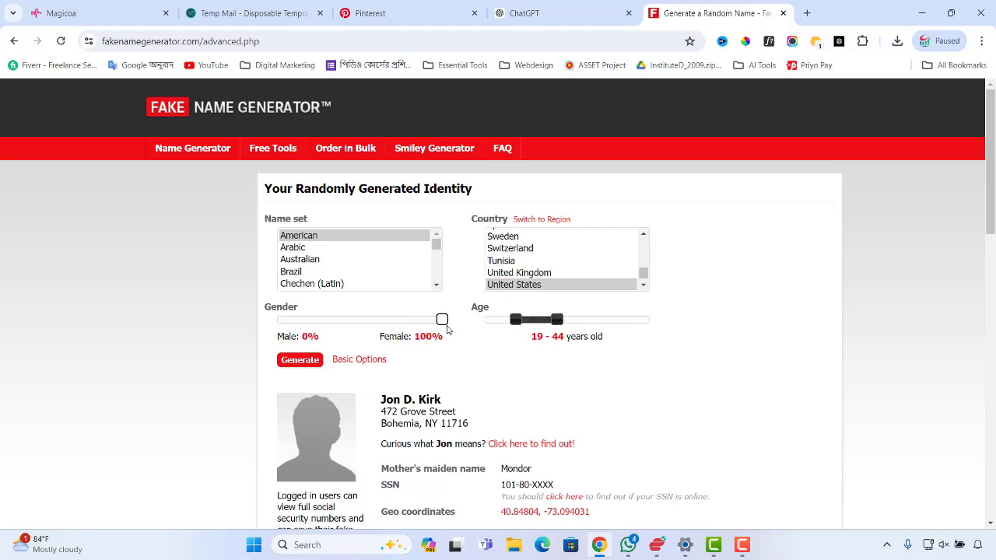
left_click_drag(556, 323, 542, 323)
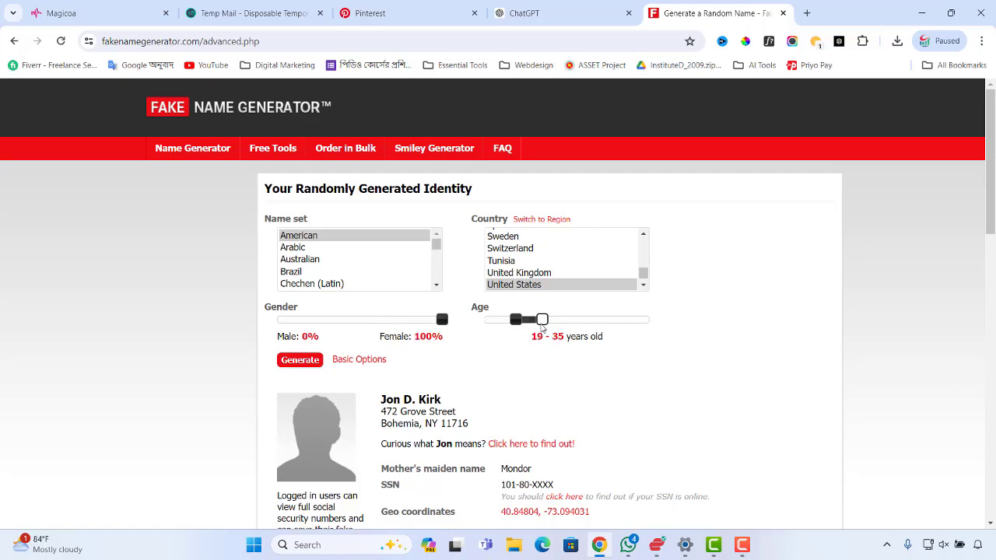
left_click(300, 361)
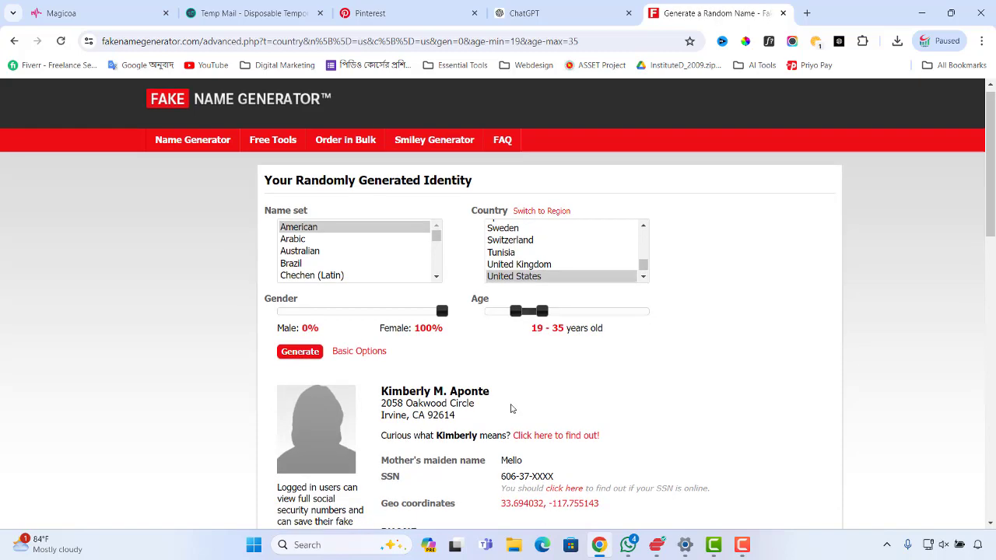
Step: Try to take the generated US identity's phone number over to the Pinterest profile form
scroll(511, 408, "down", 3)
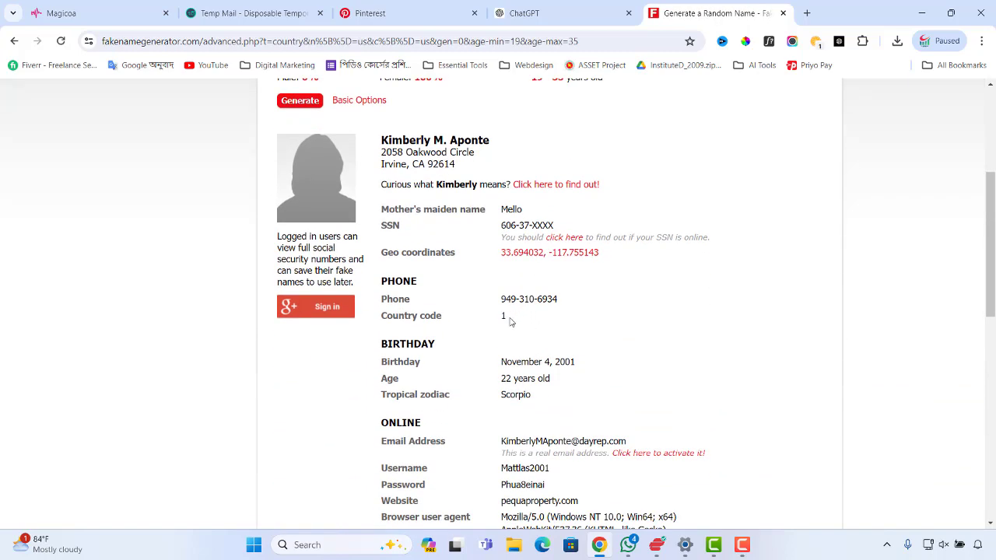
scroll(510, 320, "down", 1)
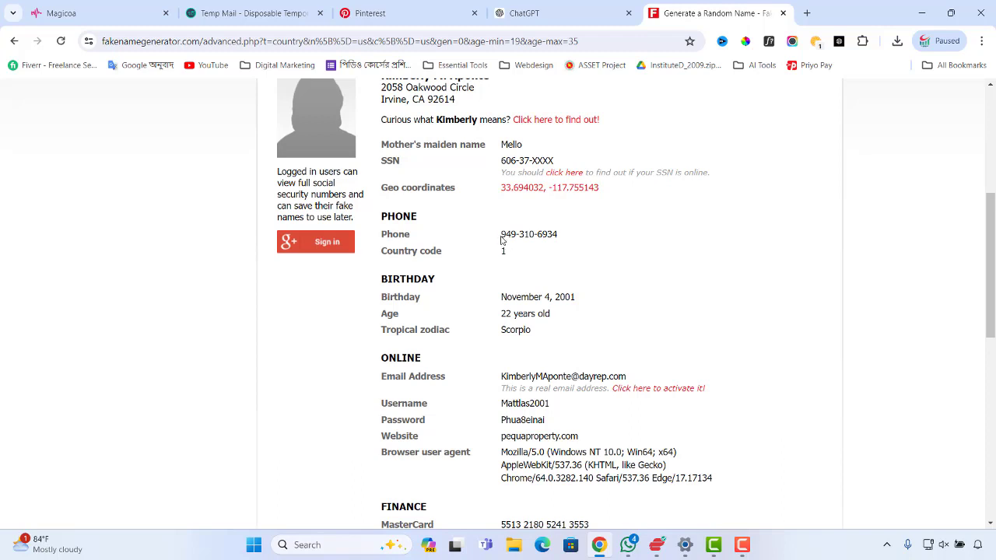
left_click_drag(502, 234, 573, 234)
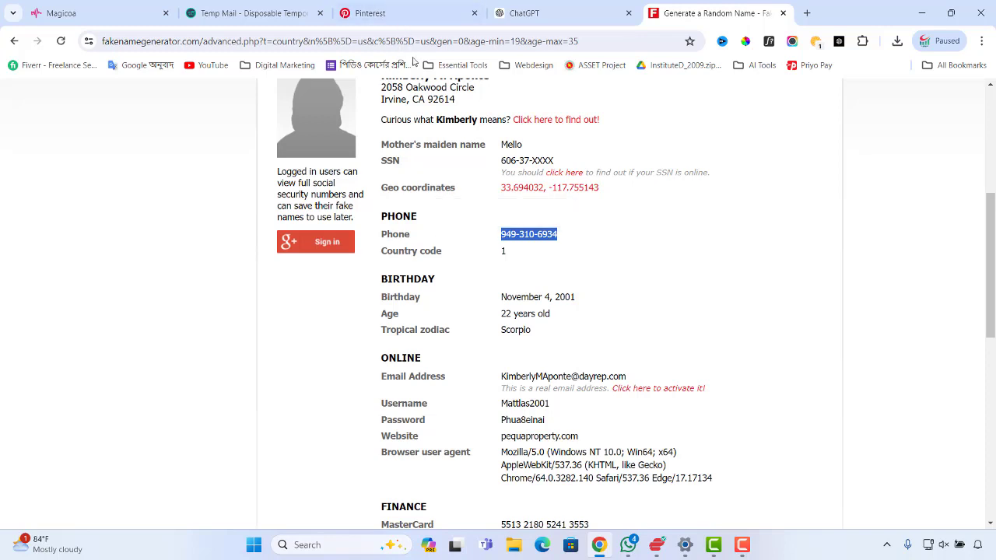
left_click(393, 14)
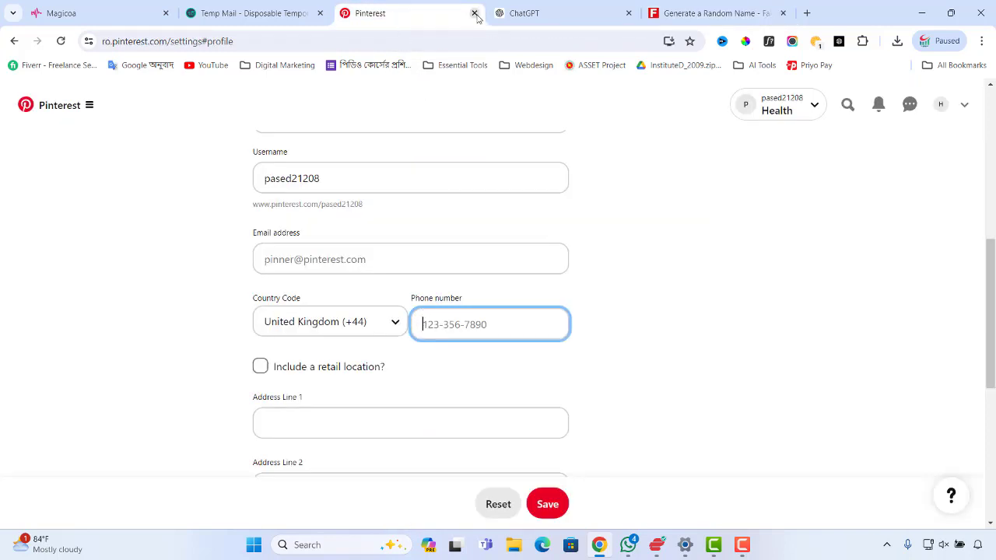
left_click(526, 12)
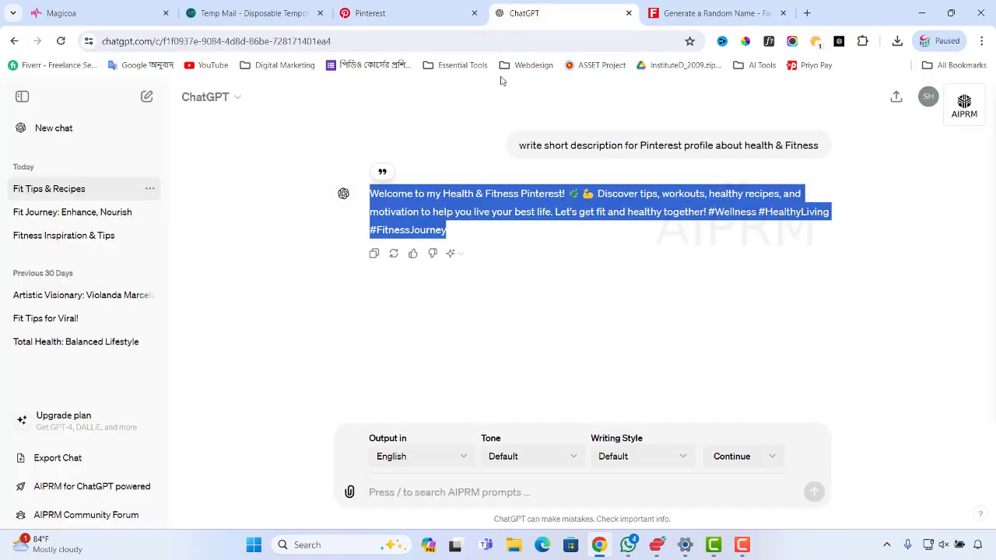
Step: Return to Fake Name Generator, change the country to United Kingdom and generate a new identity
left_click(676, 14)
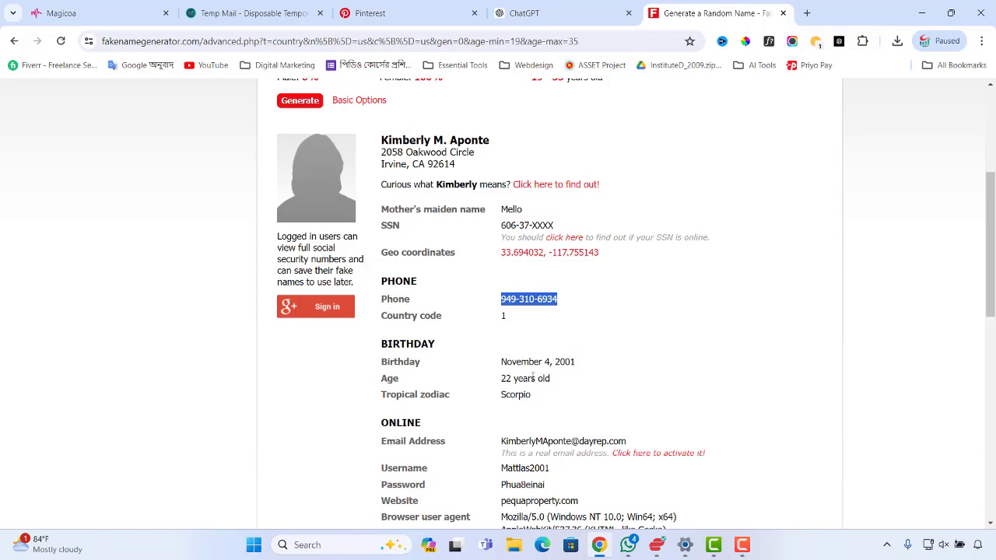
scroll(519, 377, "up", 3)
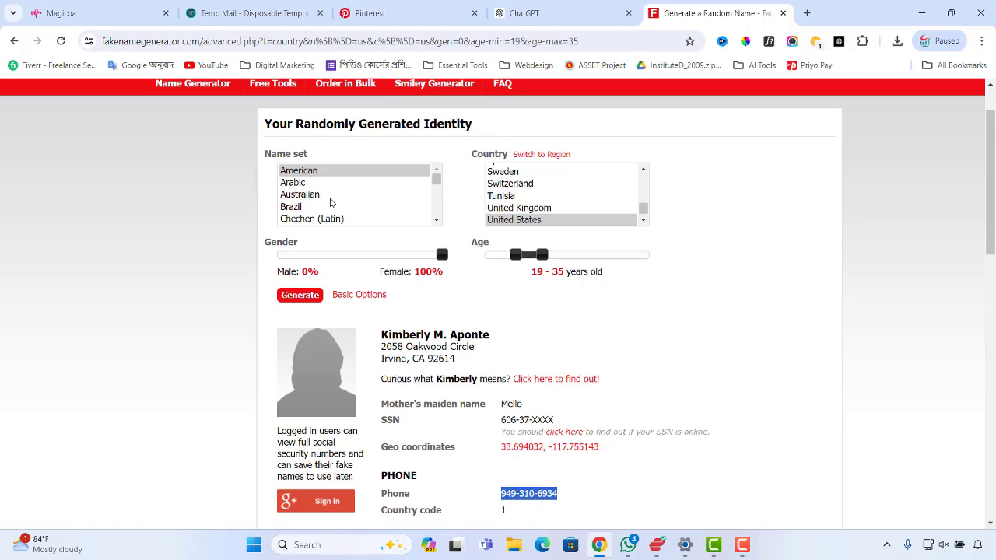
left_click(509, 209)
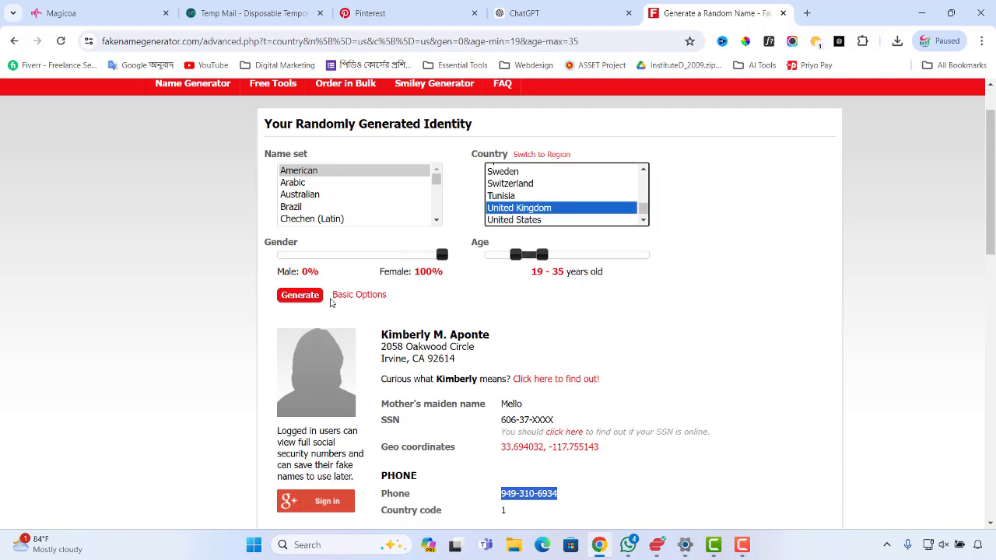
left_click(304, 297)
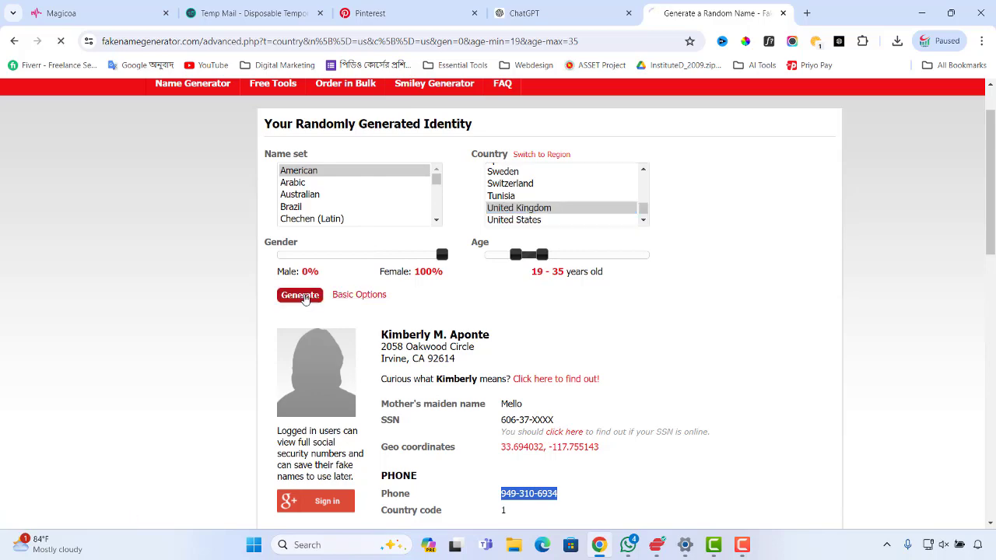
Step: Copy the generated UK identity's phone number and paste it into the Pinterest profile's phone number field
scroll(567, 376, "down", 3)
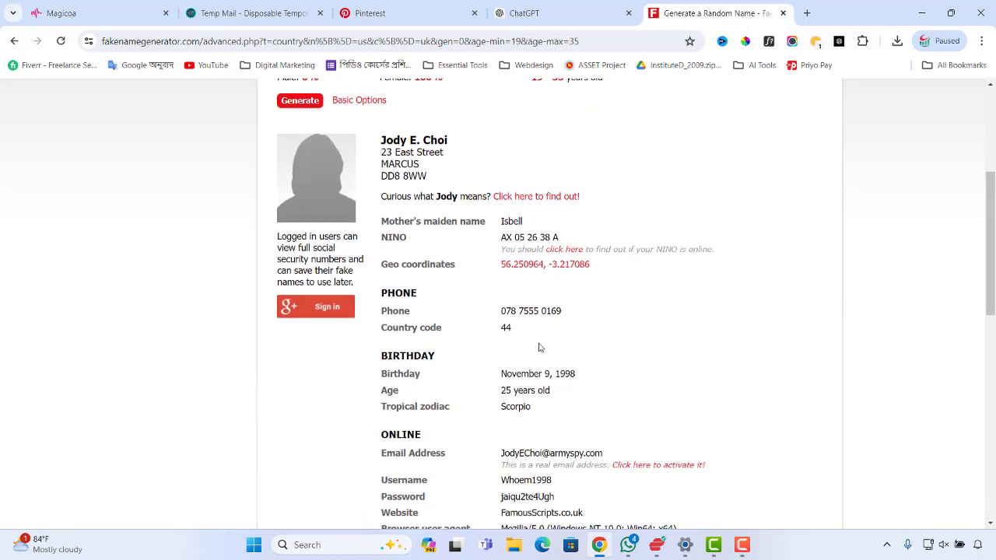
left_click_drag(500, 314, 566, 314)
key("ctrl+c")
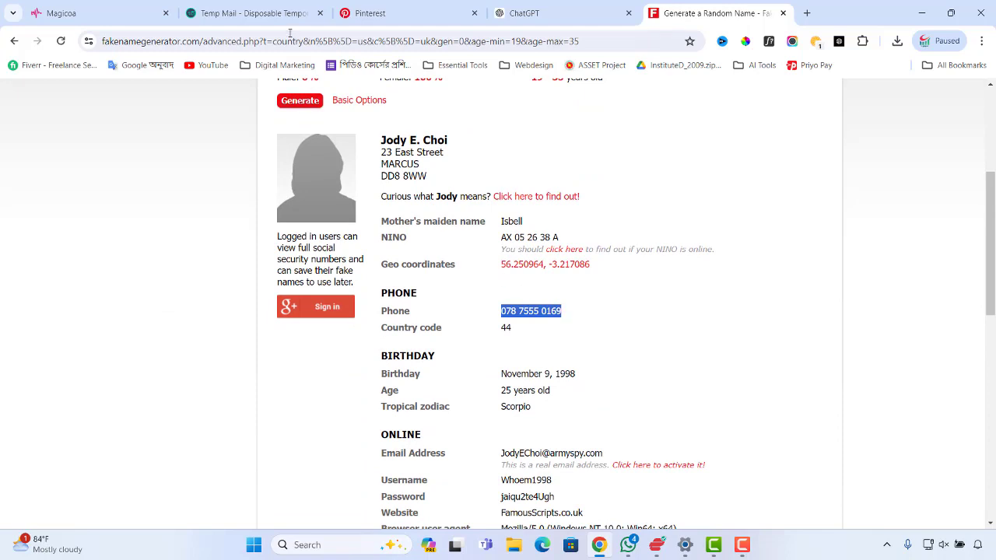
left_click(368, 14)
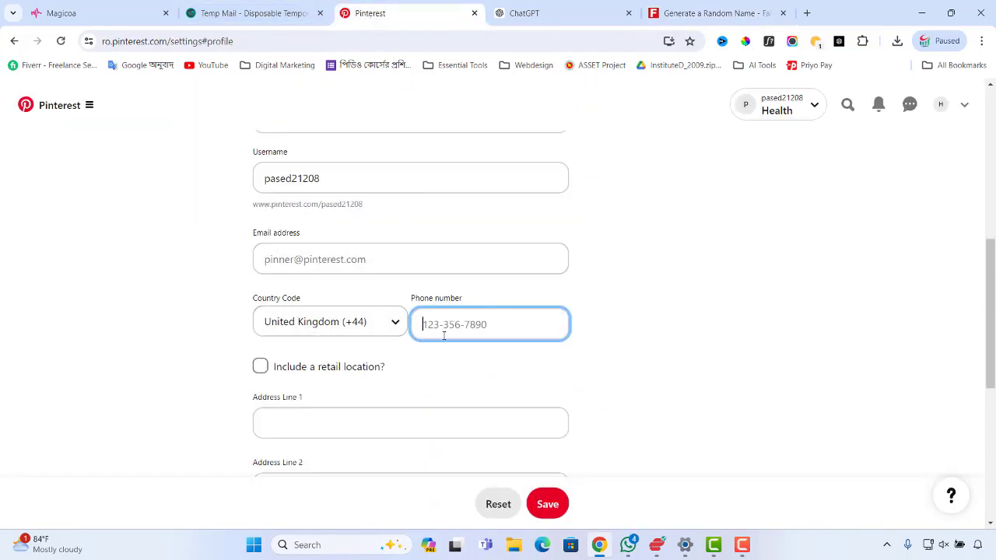
key("ctrl+v")
Step: Enable the option to include a retail location in the Pinterest profile
scroll(382, 378, "down", 2)
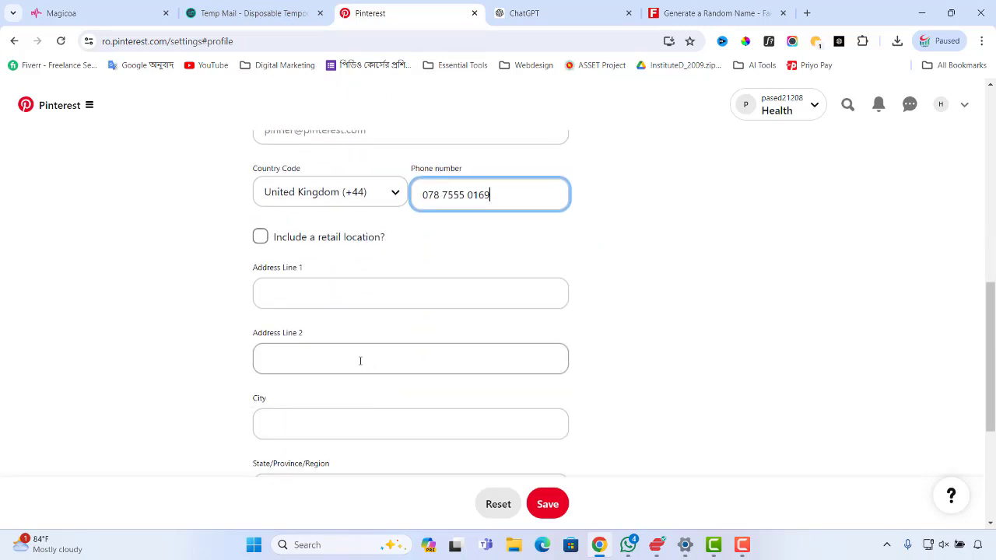
left_click(307, 301)
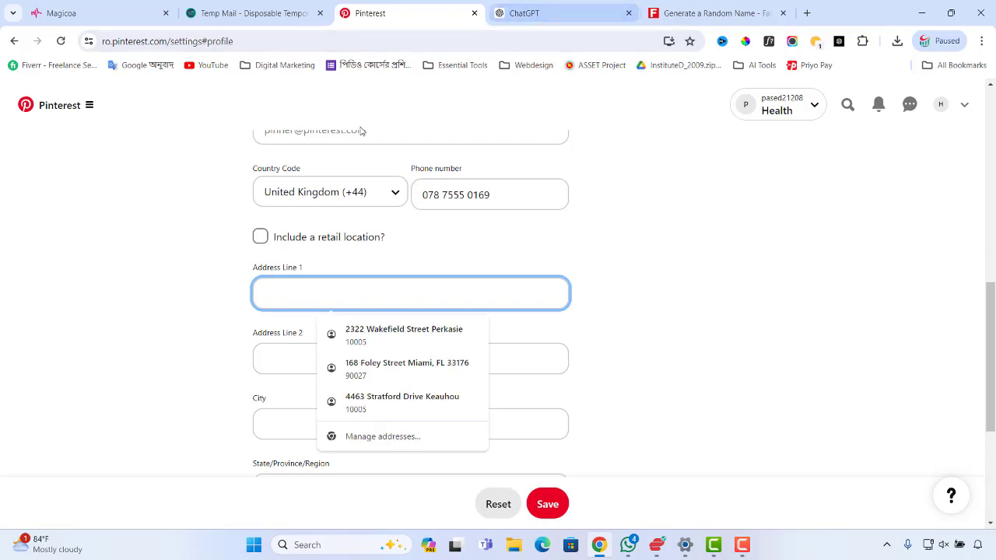
left_click(260, 236)
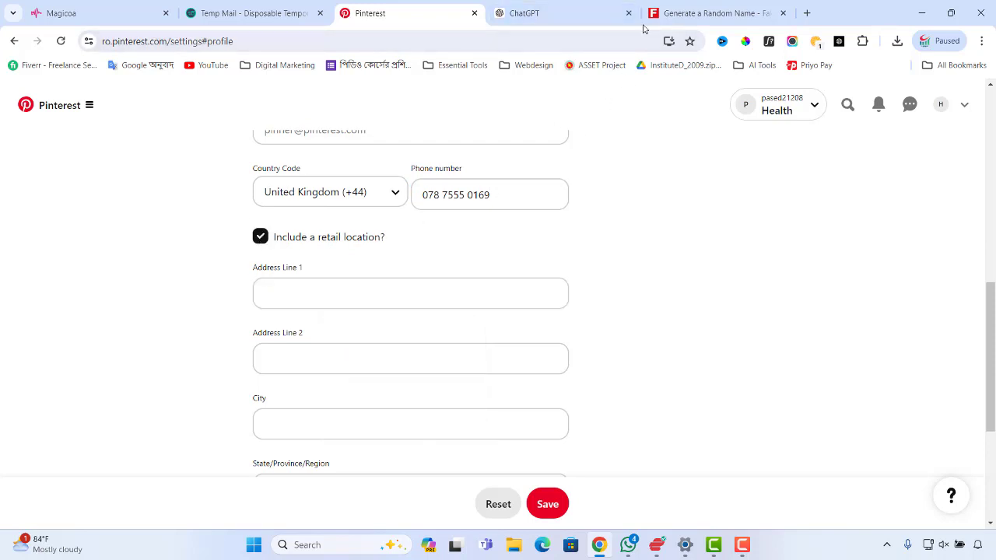
Step: Copy the generated UK identity's street address from Fake Name Generator and paste it into Address Line 1 of the Pinterest profile
left_click(690, 15)
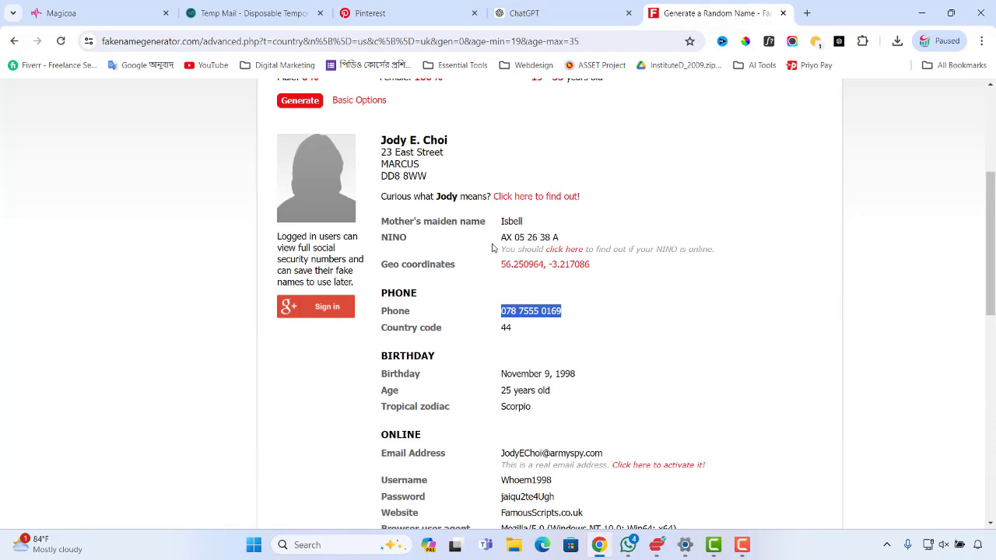
scroll(475, 244, "up", 1)
left_click_drag(381, 217, 457, 218)
key("ctrl+c")
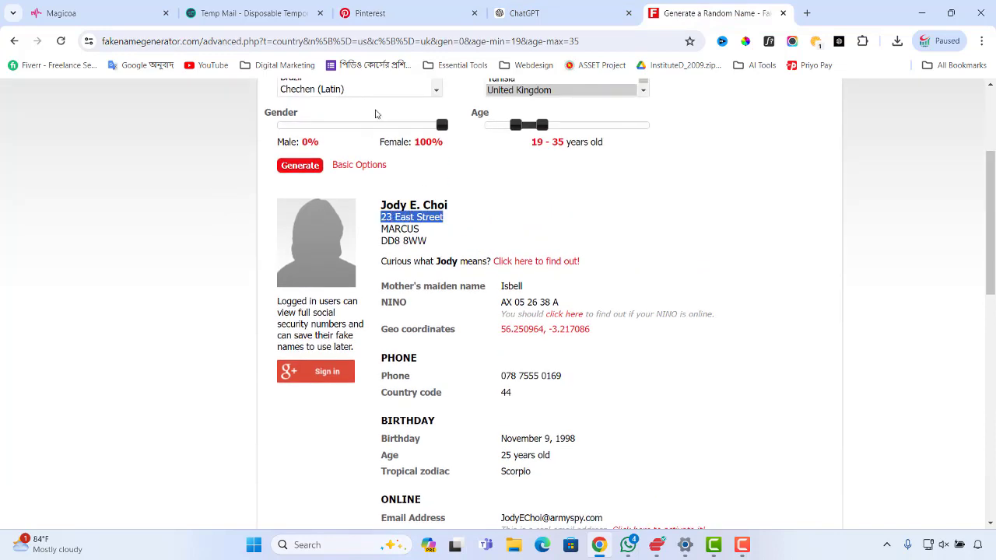
left_click(393, 15)
left_click(384, 282)
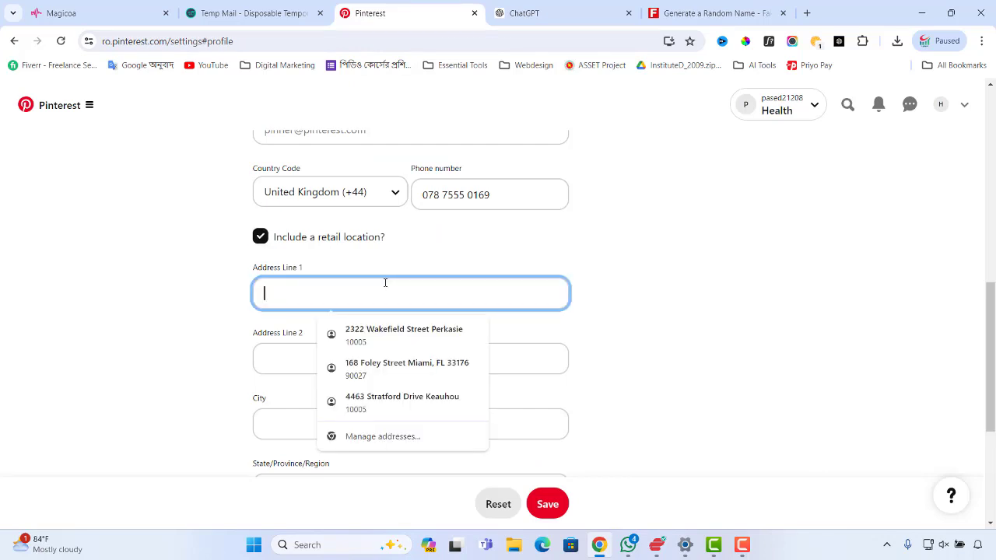
key("ctrl+v")
Step: Copy the town line of the generated identity's address and paste it into Address Line 2 of the Pinterest profile
left_click(678, 13)
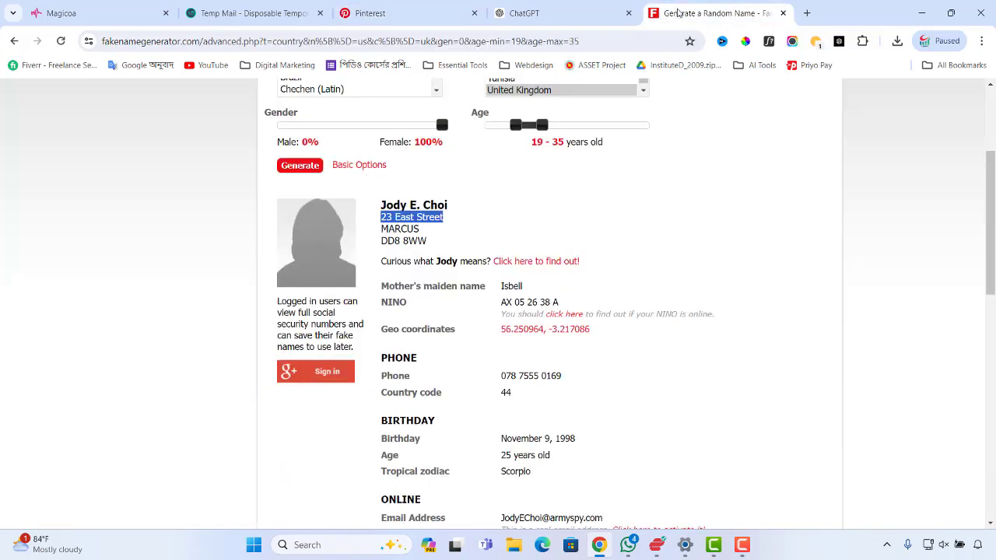
left_click_drag(380, 228, 423, 228)
key("ctrl+c")
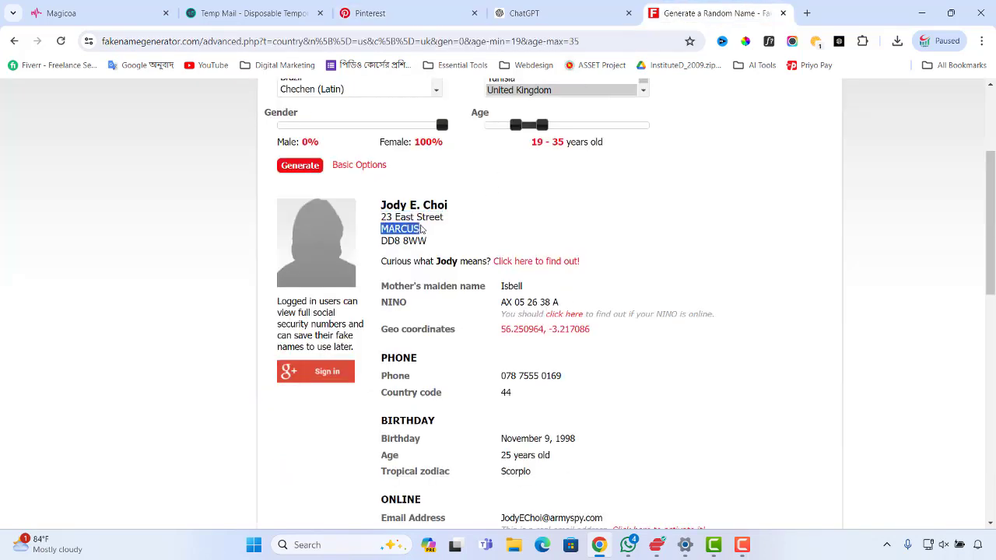
left_click(444, 15)
left_click(294, 353)
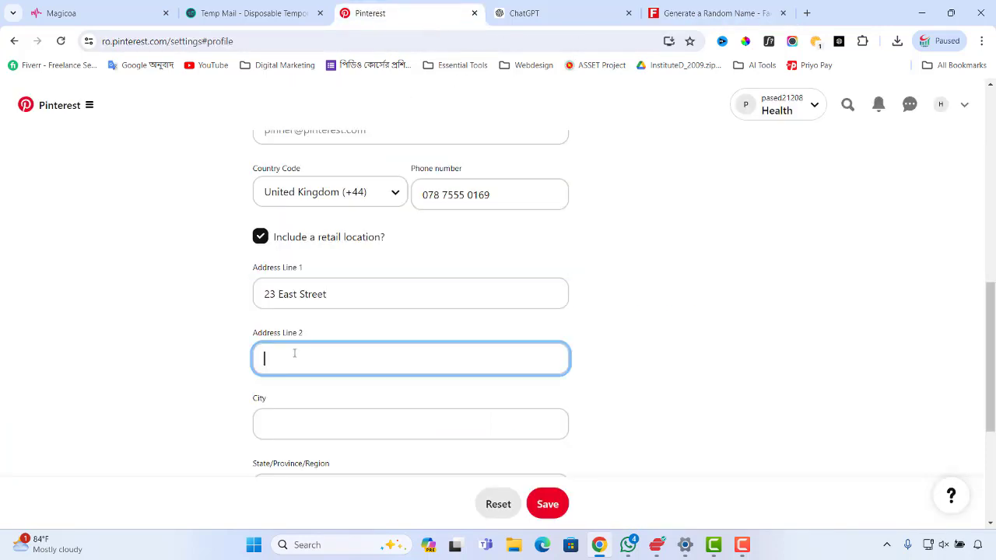
key("ctrl+v")
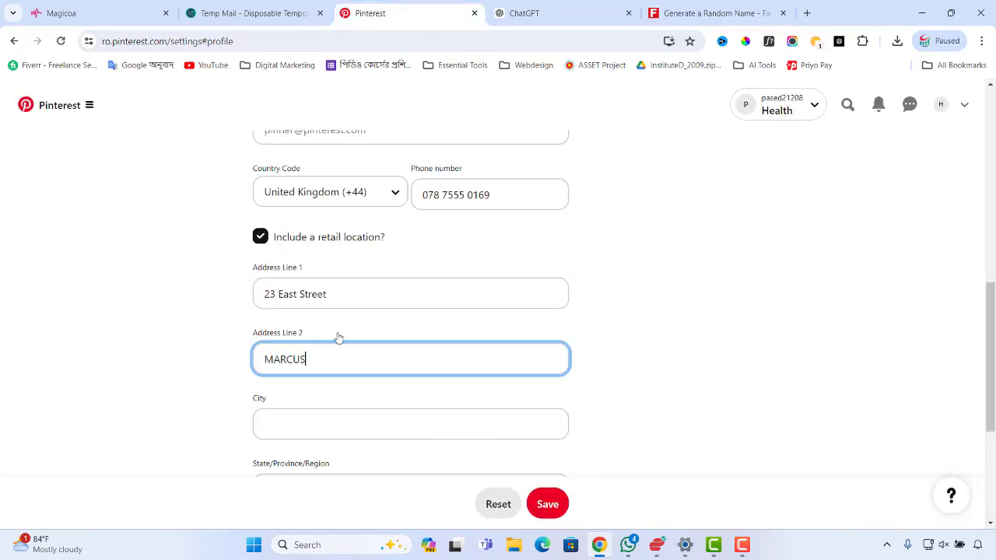
Step: Copy the generated identity's postcode and look through its remaining details for a value for the Pinterest City field
left_click(712, 13)
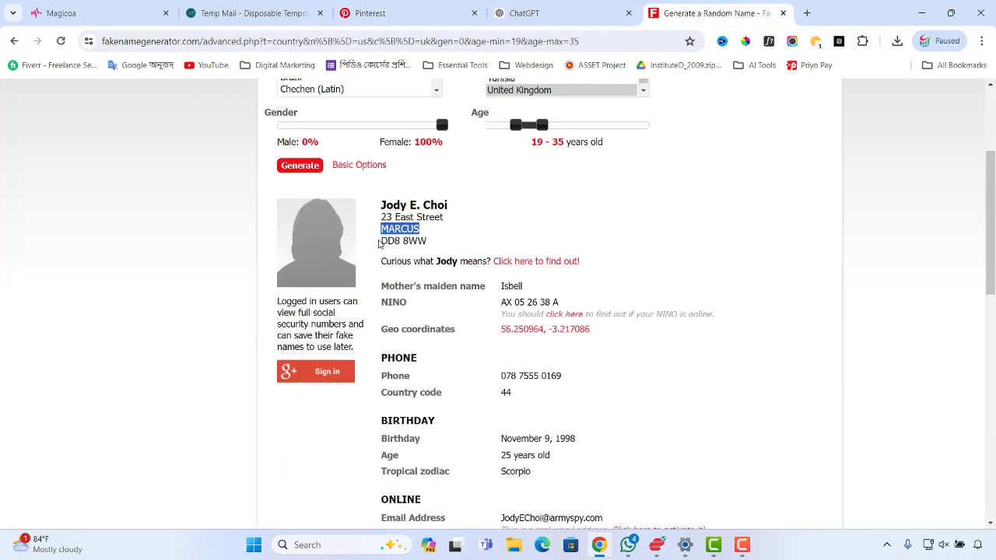
left_click_drag(379, 244, 437, 247)
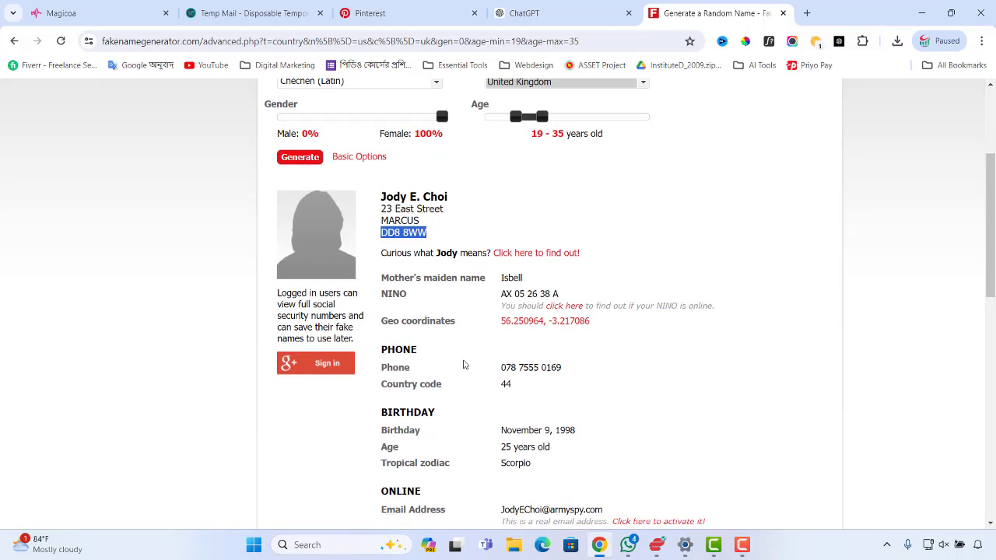
scroll(462, 362, "down", 2)
scroll(443, 299, "down", 2)
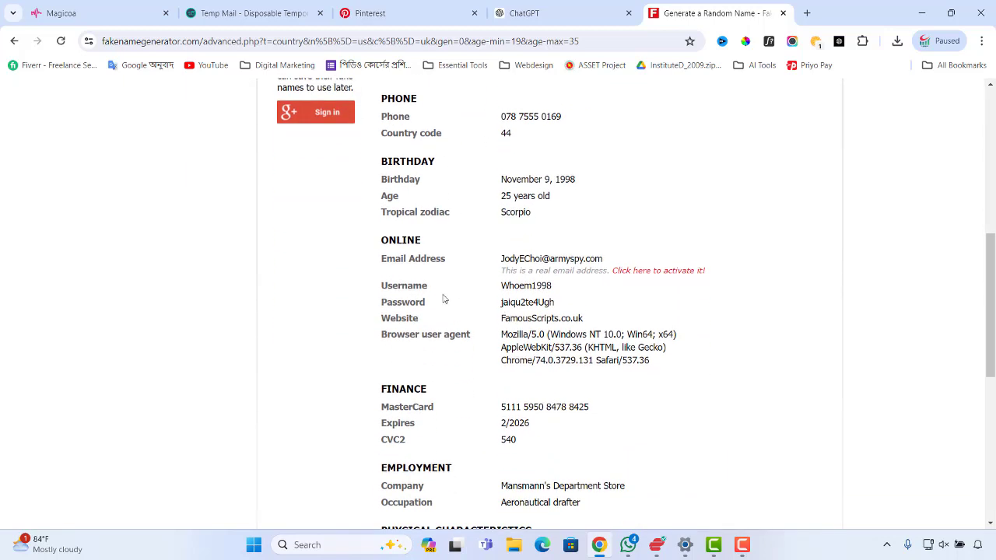
scroll(511, 300, "down", 1)
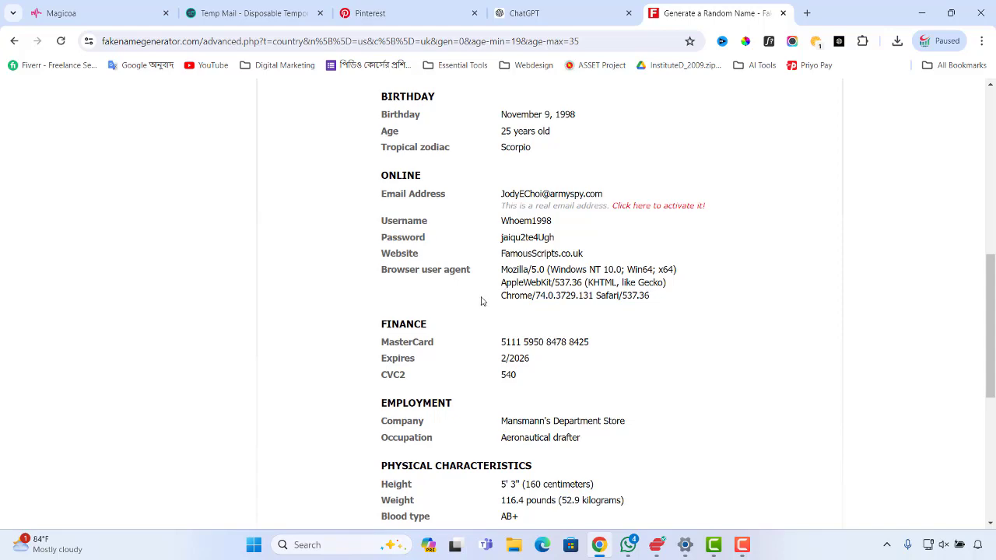
scroll(500, 342, "down", 2)
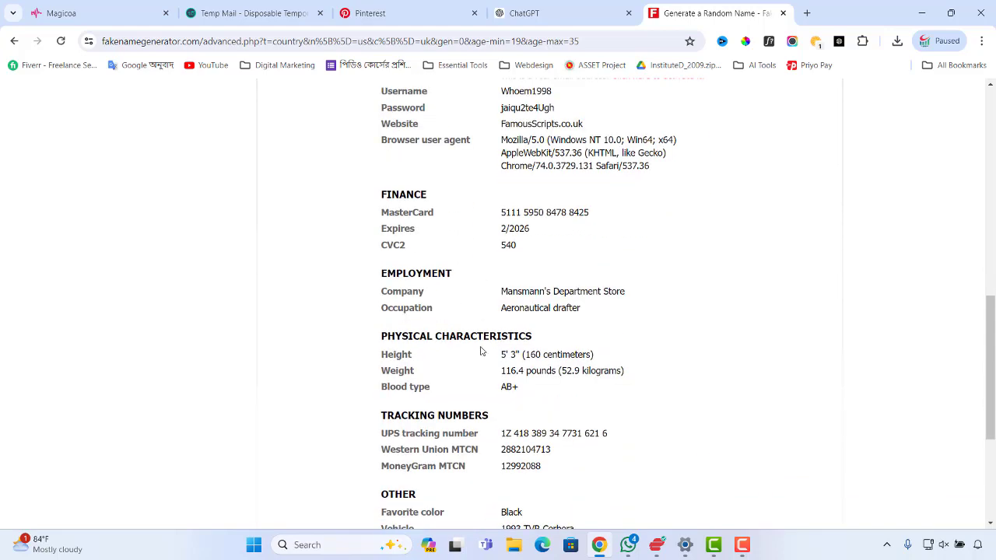
scroll(480, 352, "down", 2)
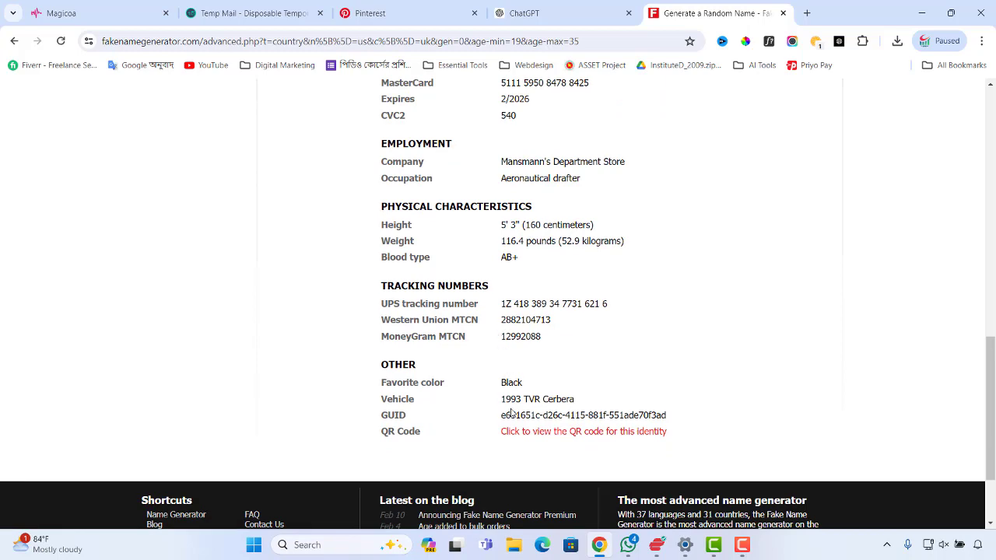
scroll(525, 354, "up", 4)
scroll(524, 354, "up", 4)
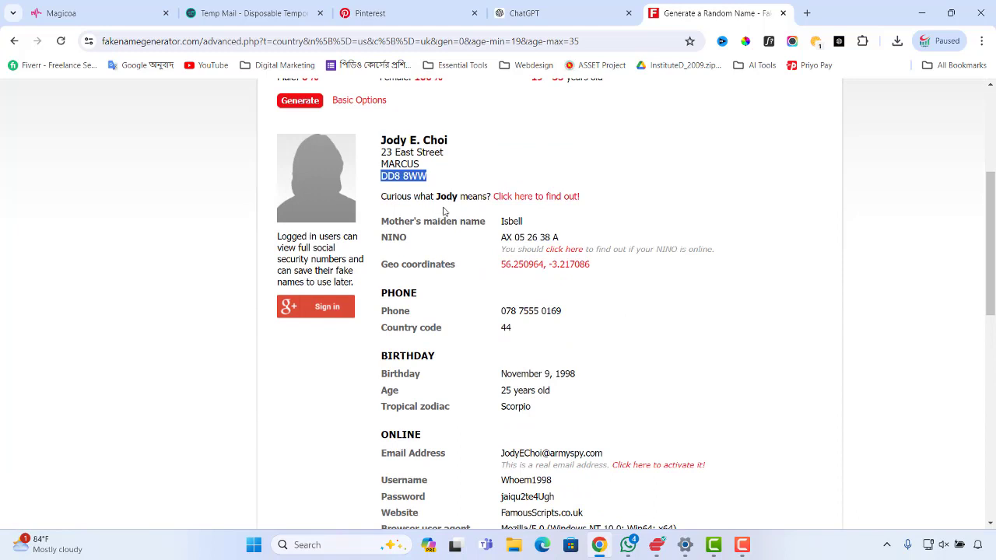
left_click(389, 13)
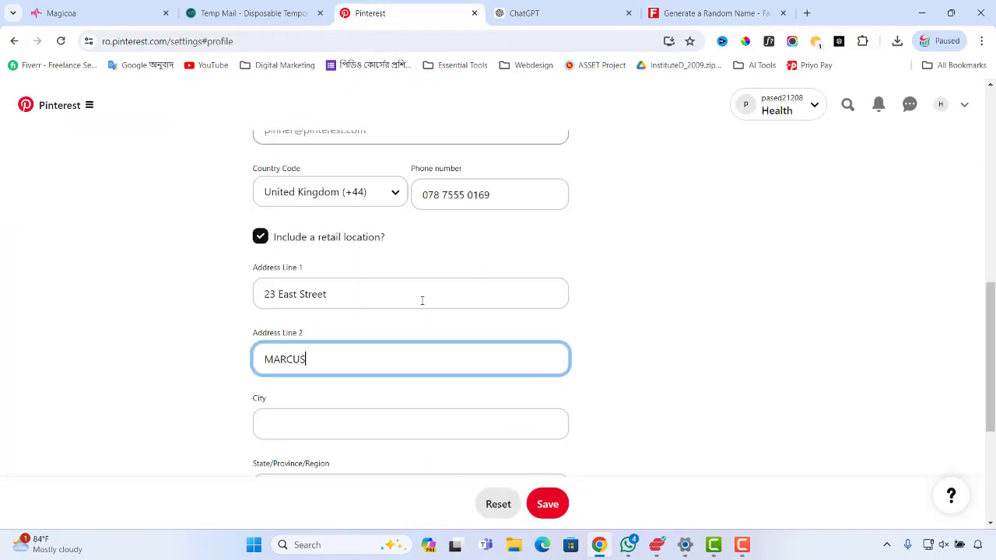
left_click(389, 420)
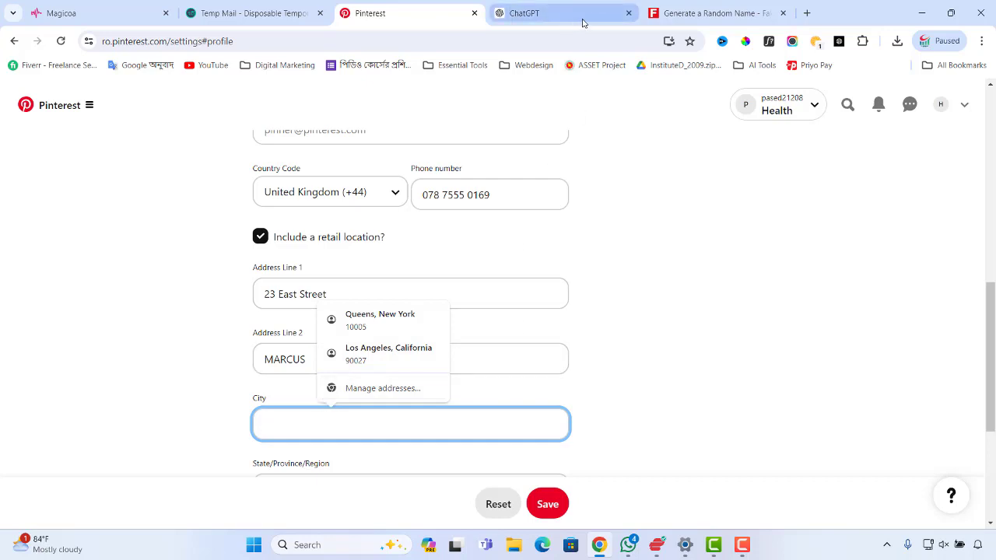
Step: Return to Fake Name Generator and recheck the identity's full details for city or region information
left_click(712, 14)
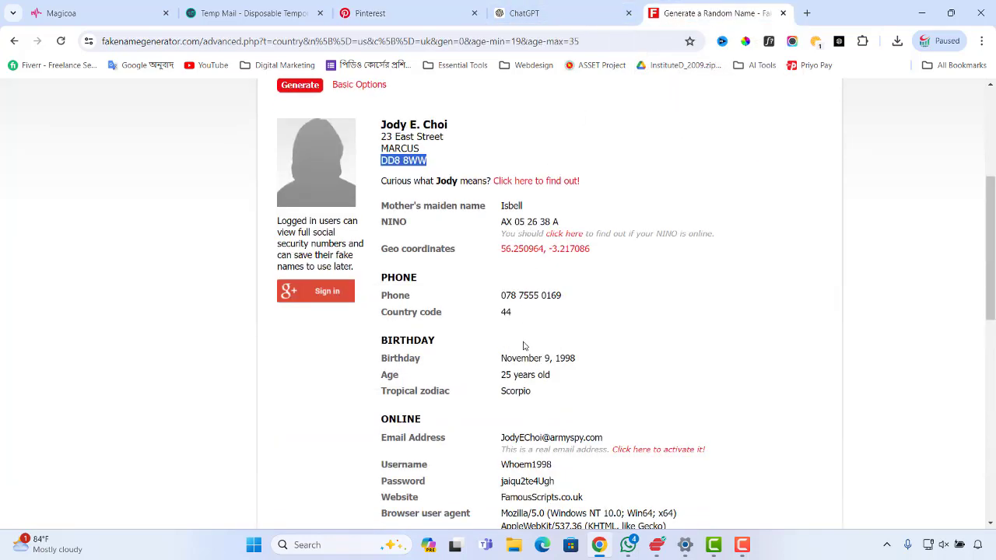
scroll(524, 345, "down", 2)
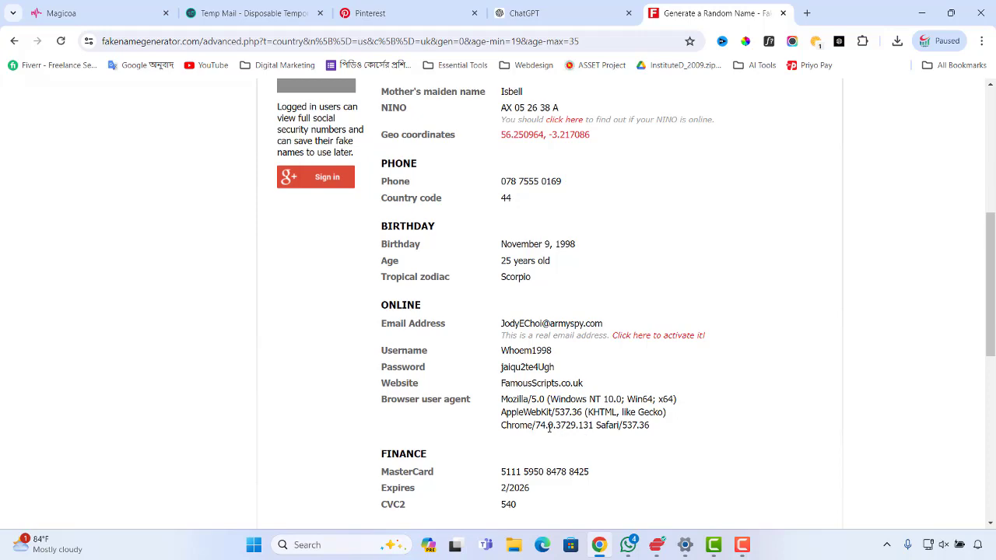
scroll(609, 427, "down", 1)
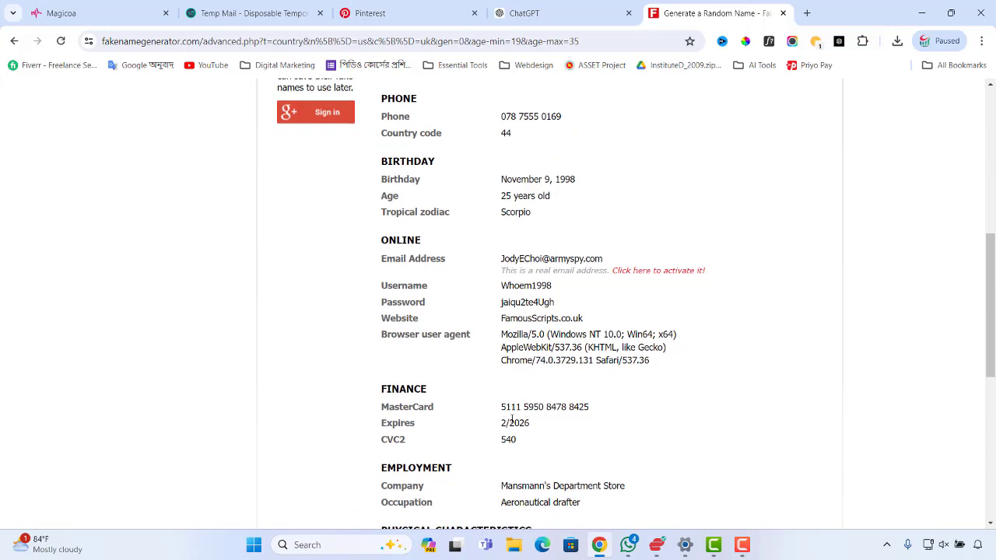
scroll(504, 420, "down", 1)
scroll(502, 415, "up", 5)
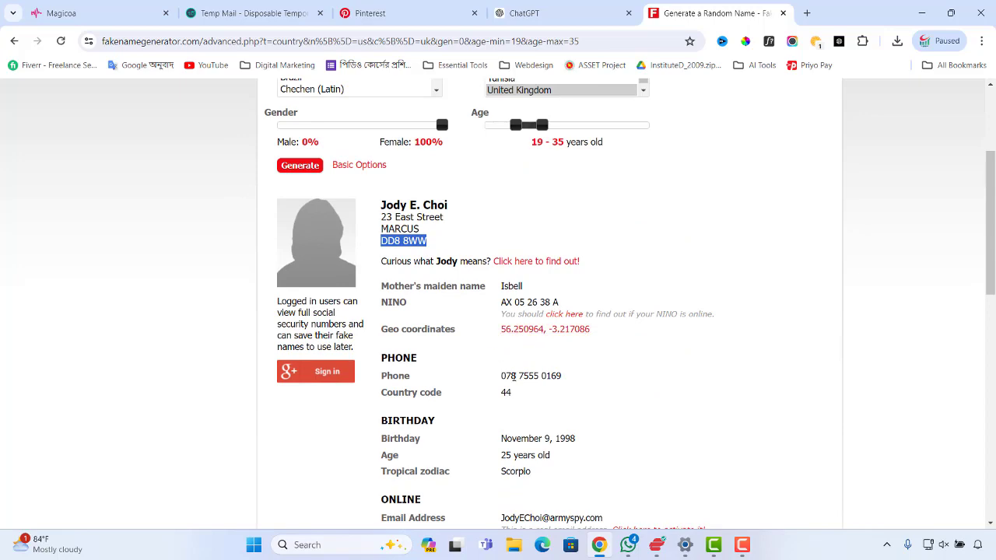
scroll(534, 390, "down", 1)
scroll(534, 390, "down", 1)
scroll(510, 352, "down", 1)
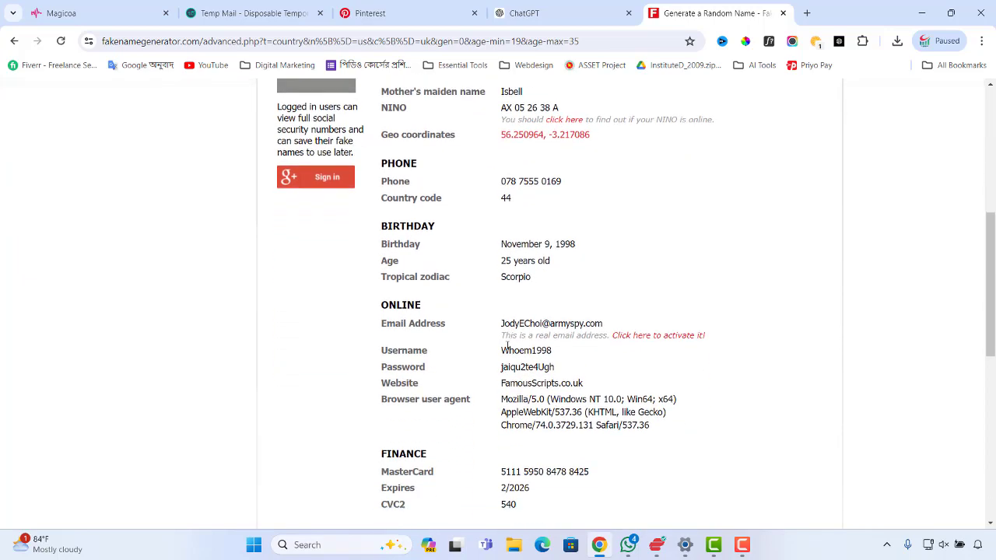
scroll(517, 372, "down", 4)
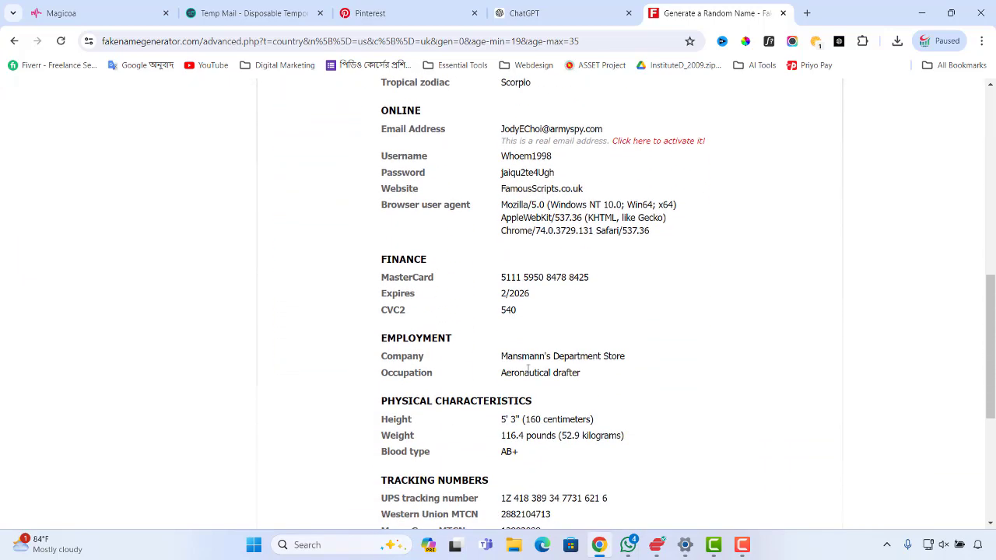
scroll(529, 366, "down", 1)
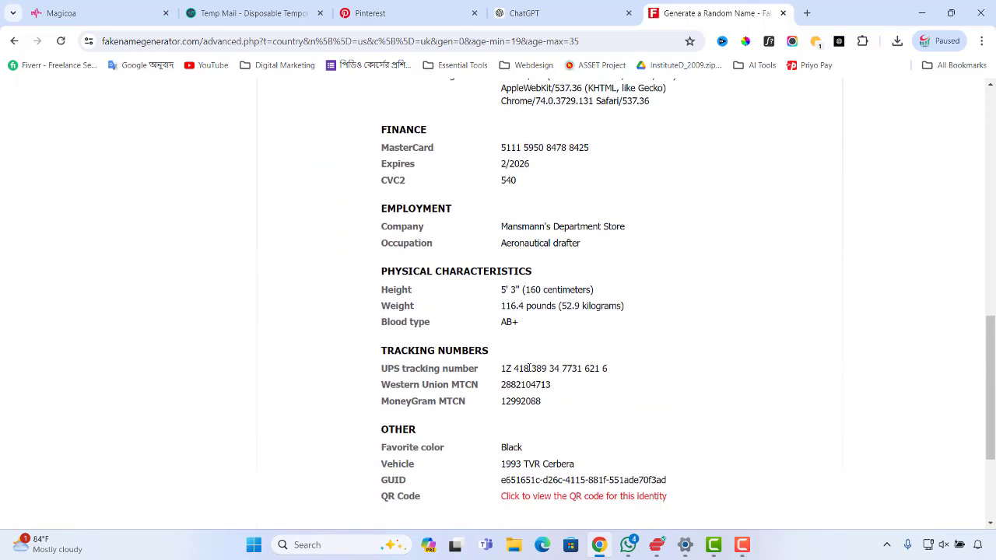
scroll(531, 380, "down", 1)
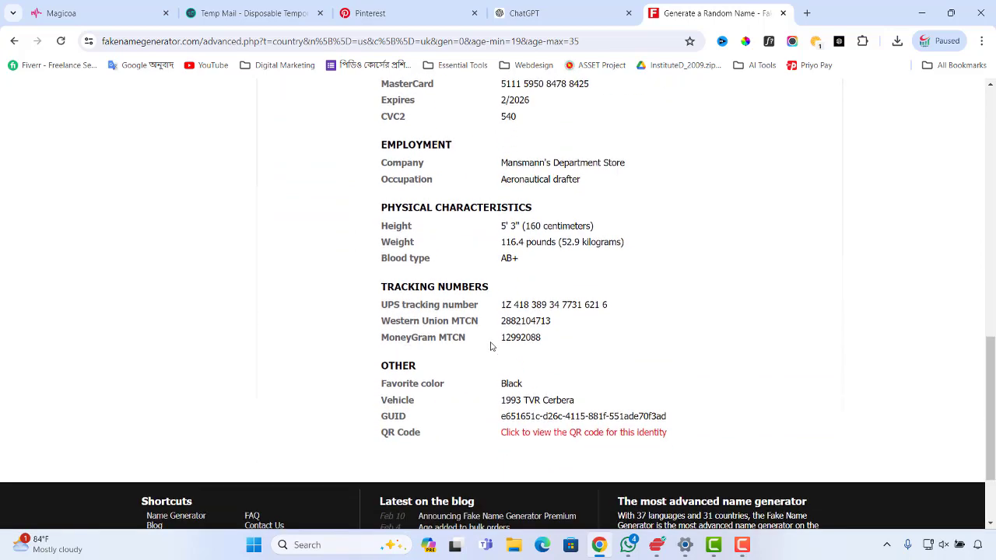
scroll(489, 345, "up", 5)
Step: Paste the copied postcode into the City field of the Pinterest profile
left_click(370, 14)
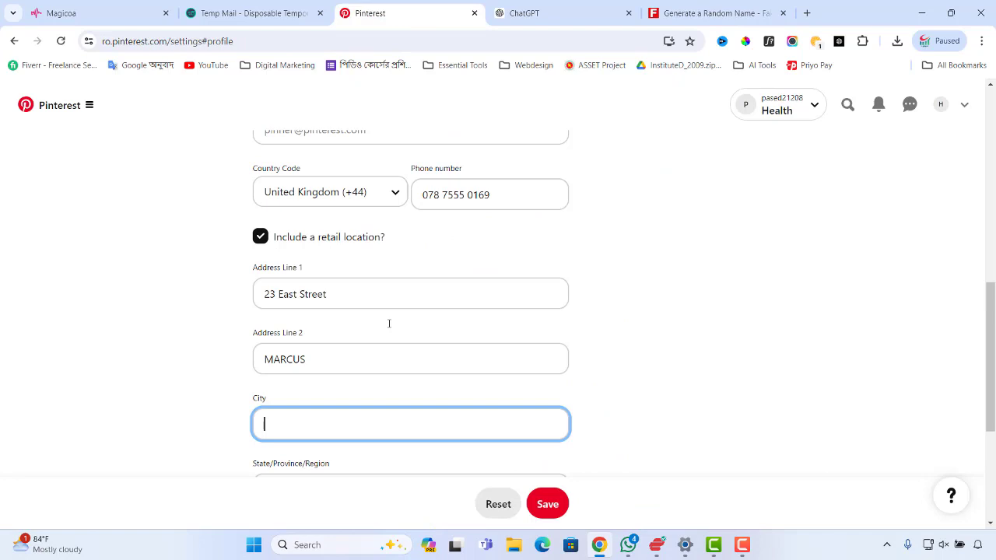
left_click(346, 414)
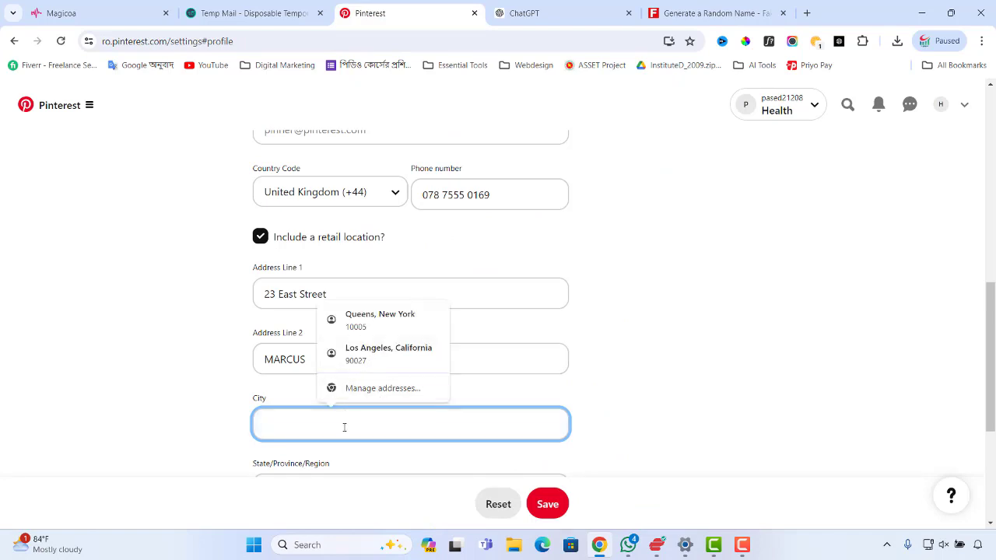
type("DD8 8WW")
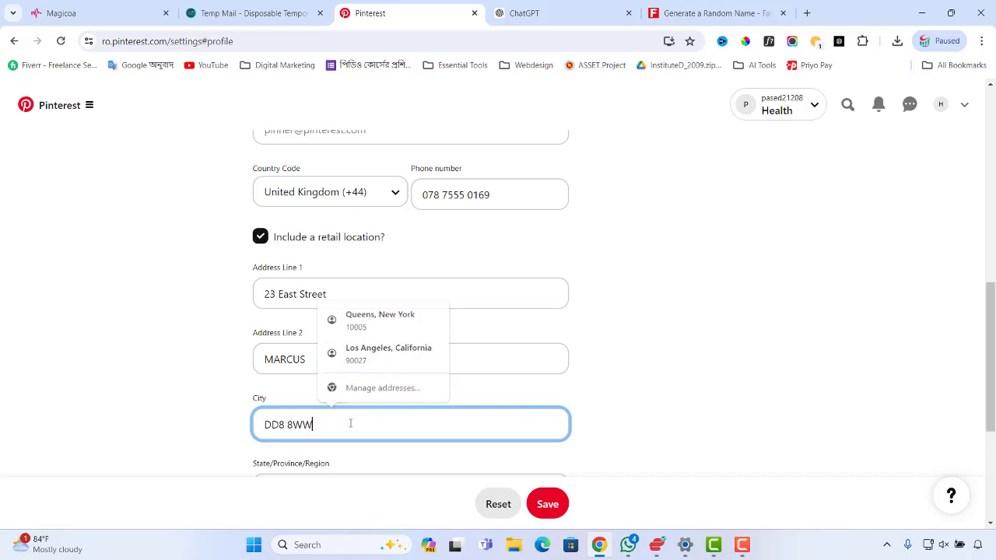
left_click(578, 395)
Step: Replace the entry in the retail location's City field with "uk"
scroll(455, 427, "down", 2)
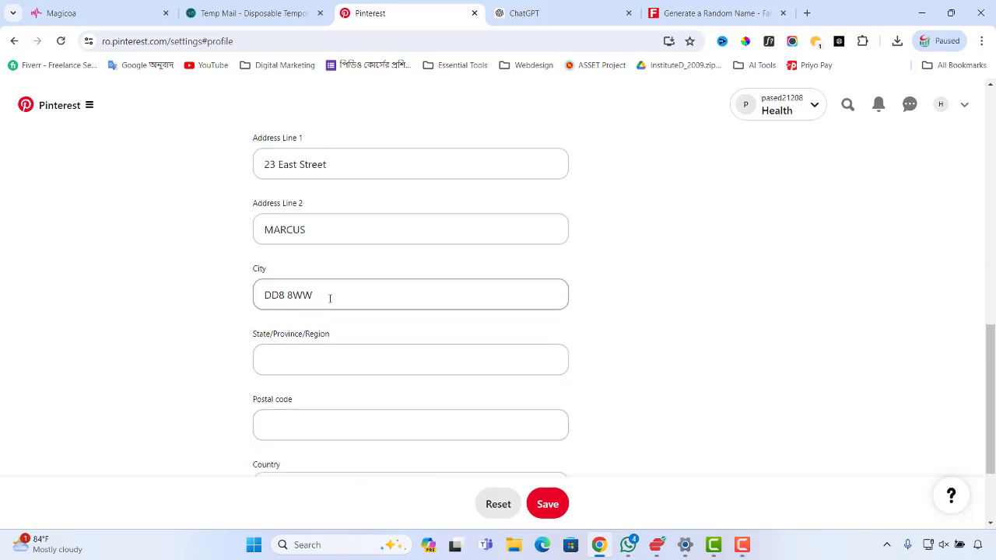
left_click_drag(320, 295, 208, 290)
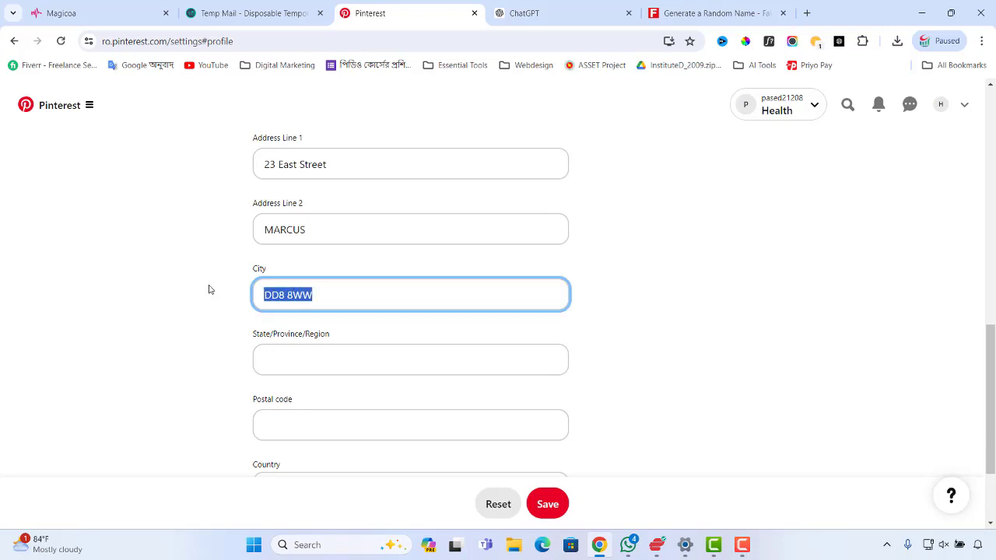
type("uk")
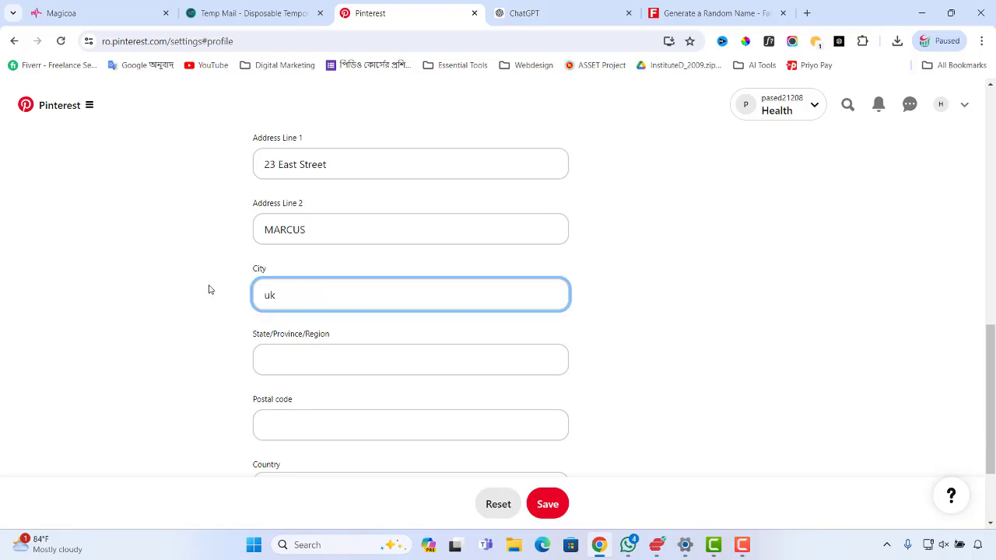
Step: Set the retail location's country to United Kingdom, leaving State/Province/Region empty
left_click(324, 364)
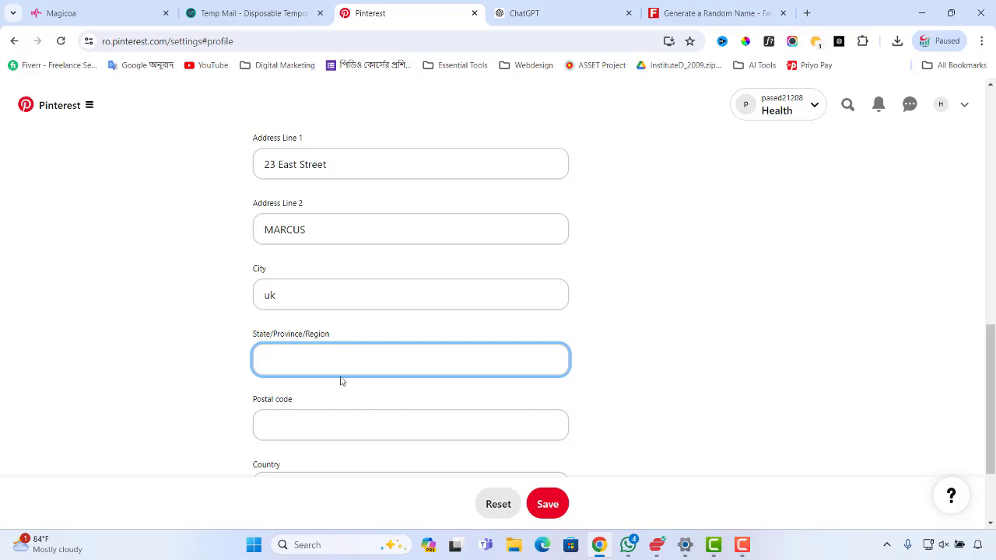
scroll(340, 380, "down", 2)
left_click(455, 353)
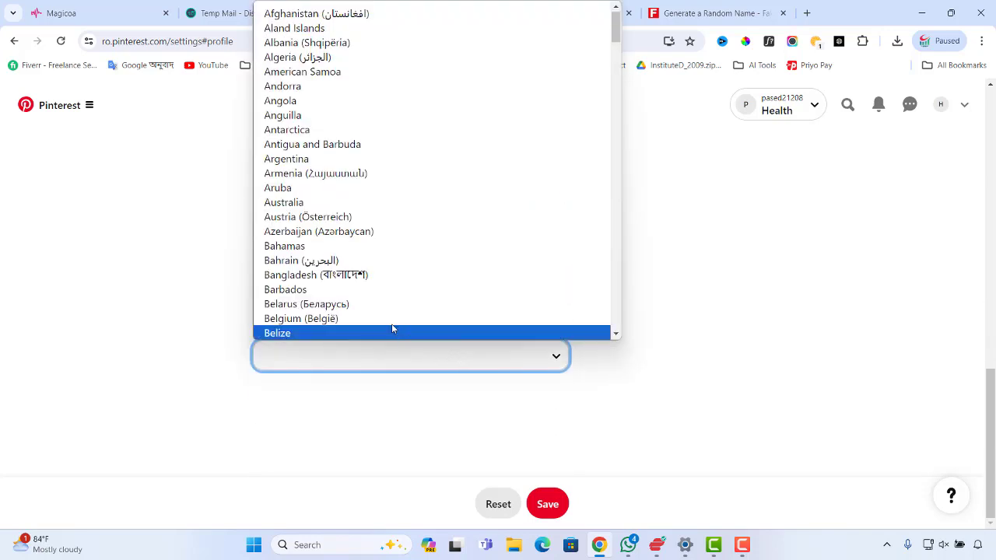
type("uk")
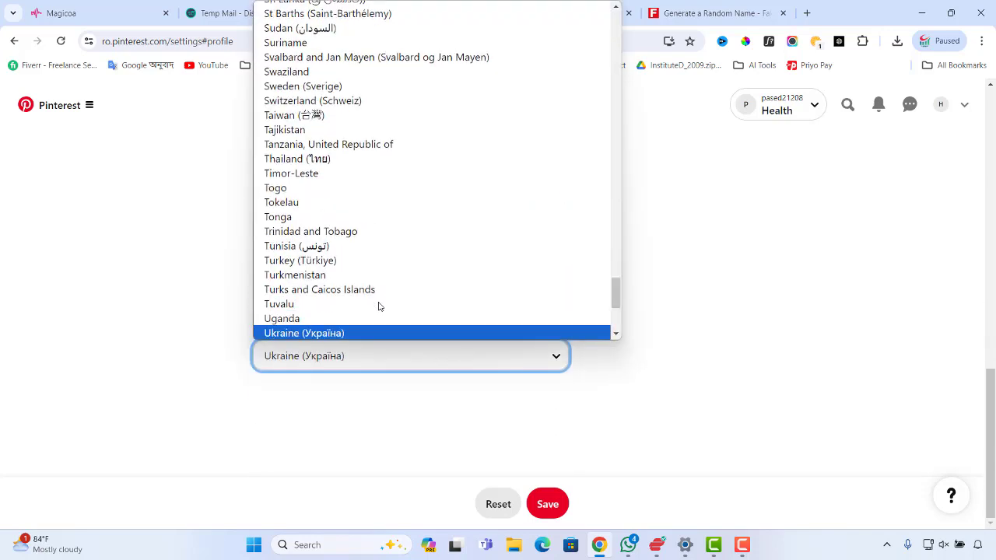
scroll(334, 301, "down", 3)
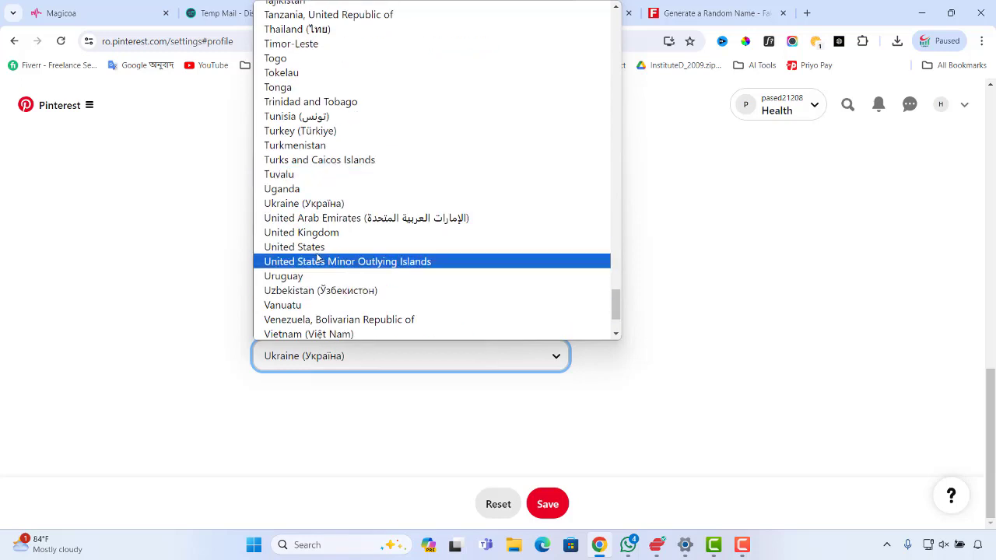
left_click(311, 232)
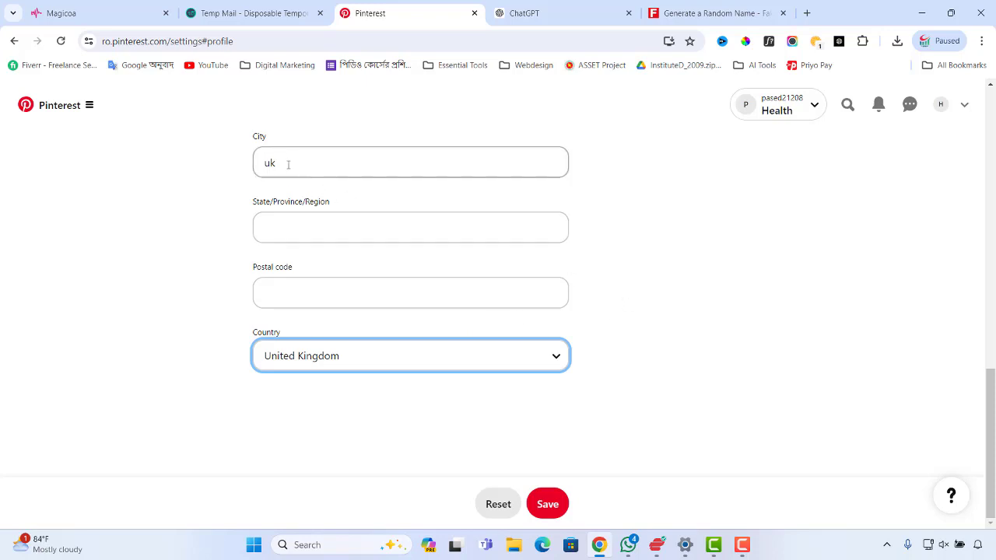
Step: Compare the retail location's remaining blank fields with the generated identity's complete listing on Fake Name Generator
scroll(280, 214, "up", 3)
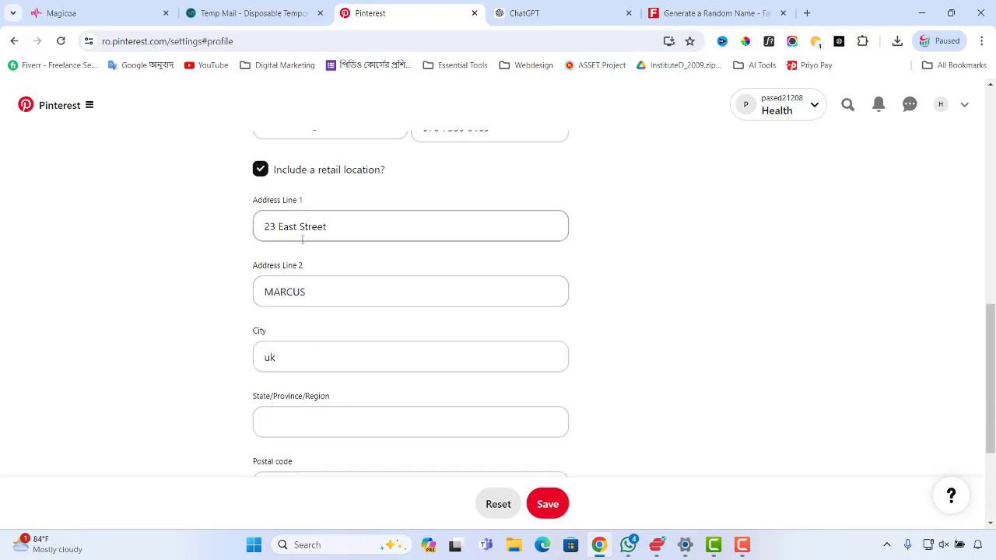
scroll(315, 342, "down", 1)
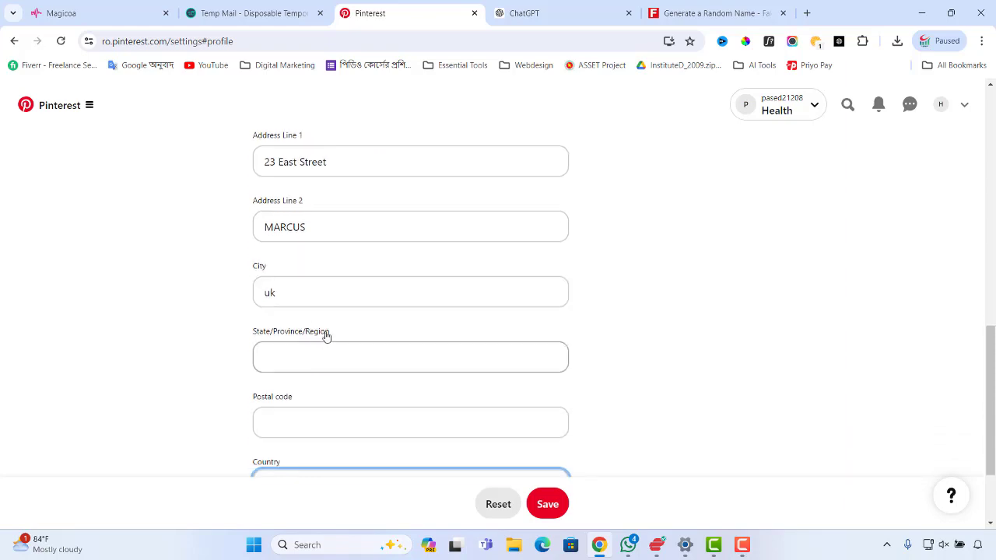
left_click(678, 12)
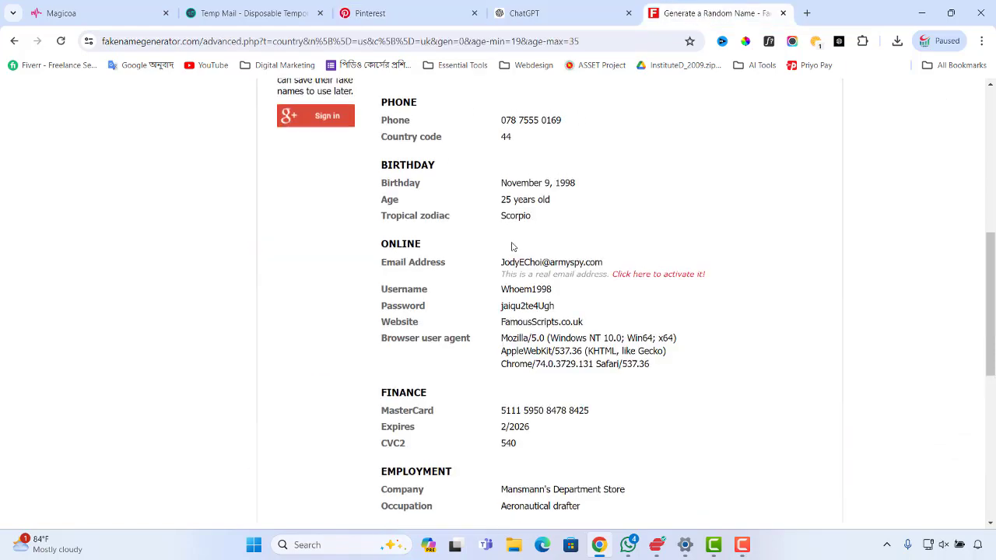
scroll(512, 246, "up", 3)
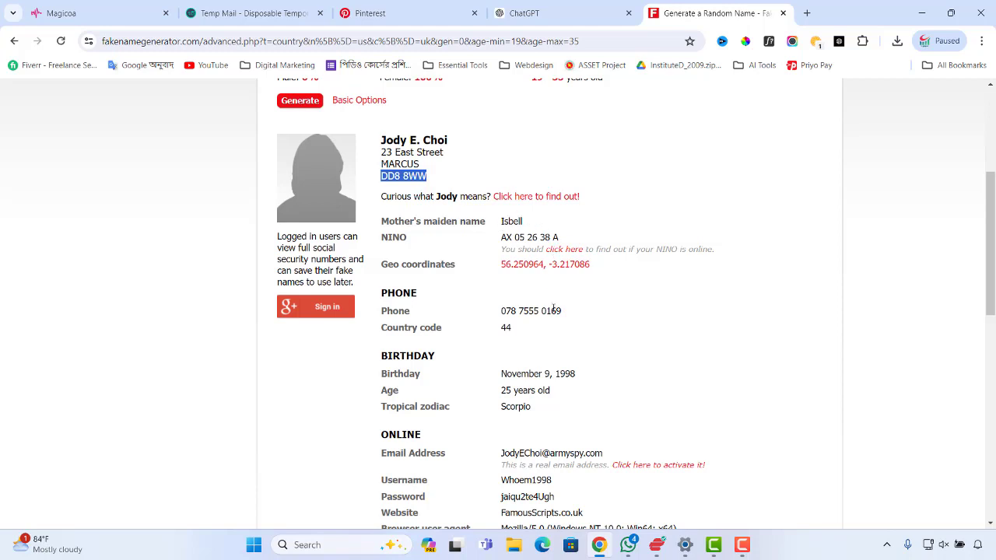
scroll(557, 337, "down", 2)
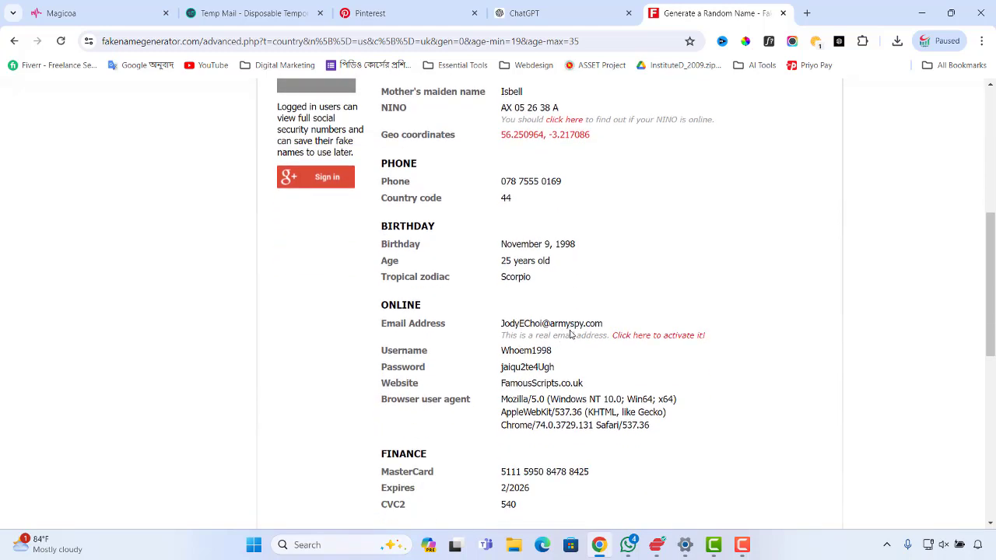
scroll(490, 357, "down", 1)
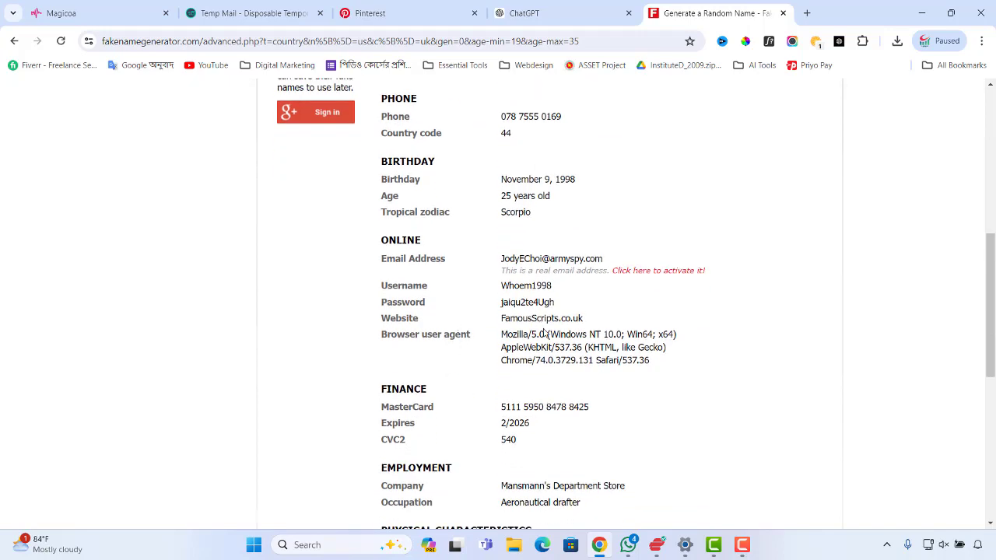
scroll(469, 338, "down", 1)
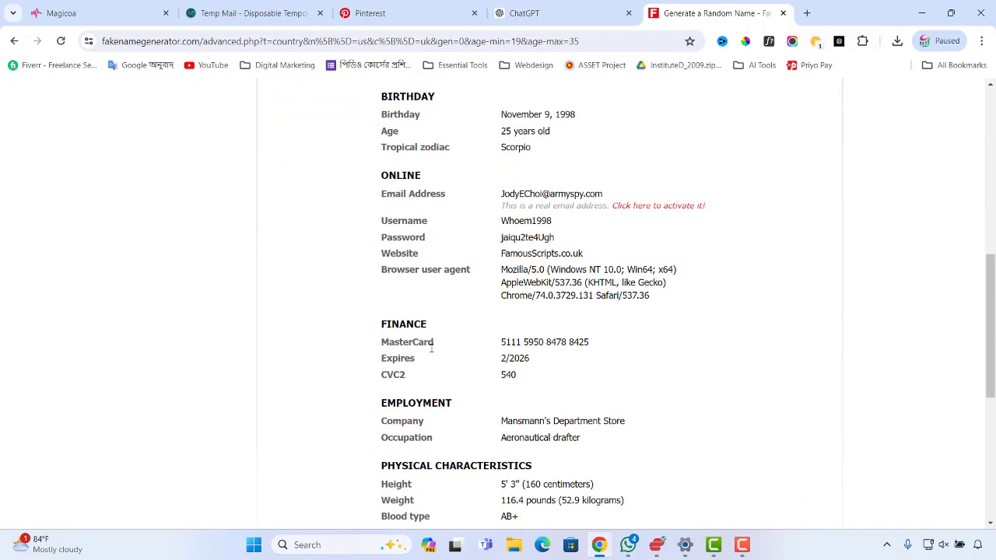
scroll(430, 350, "down", 1)
scroll(428, 346, "down", 2)
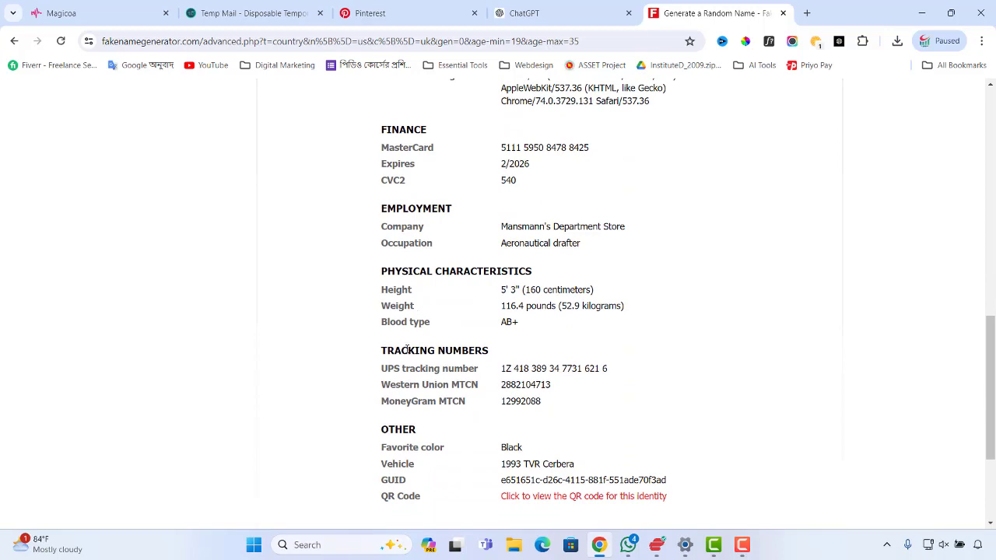
scroll(407, 350, "down", 1)
scroll(596, 424, "down", 1)
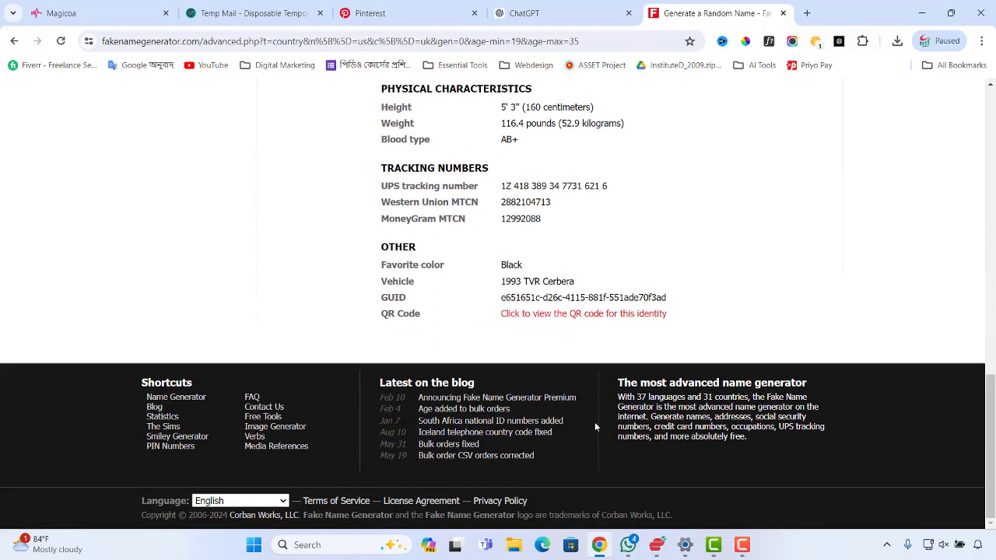
scroll(544, 365, "up", 11)
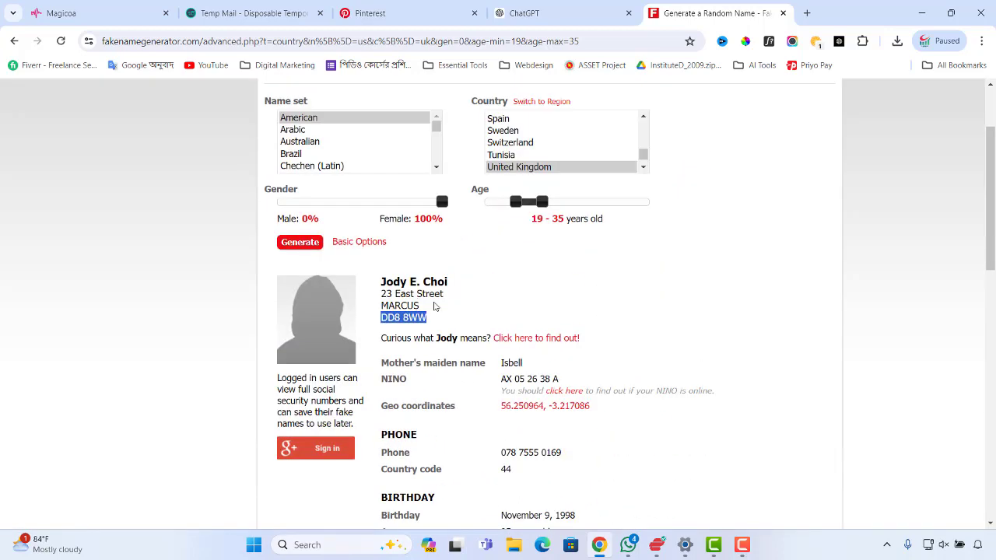
Step: Copy the identity's town from Fake Name Generator over the retail location's City entry in Pinterest and save the profile
left_click(435, 307)
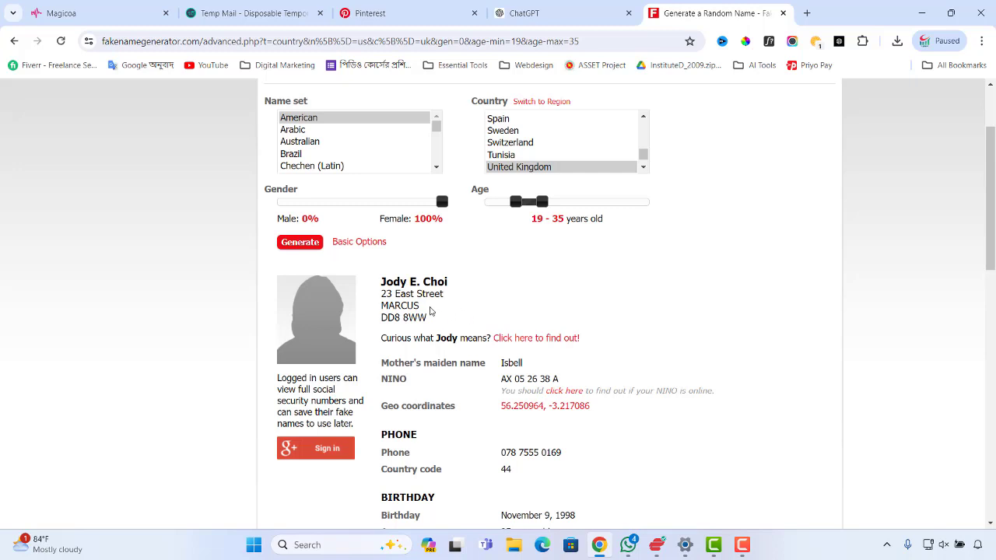
left_click_drag(421, 308, 381, 305)
key("ctrl+c")
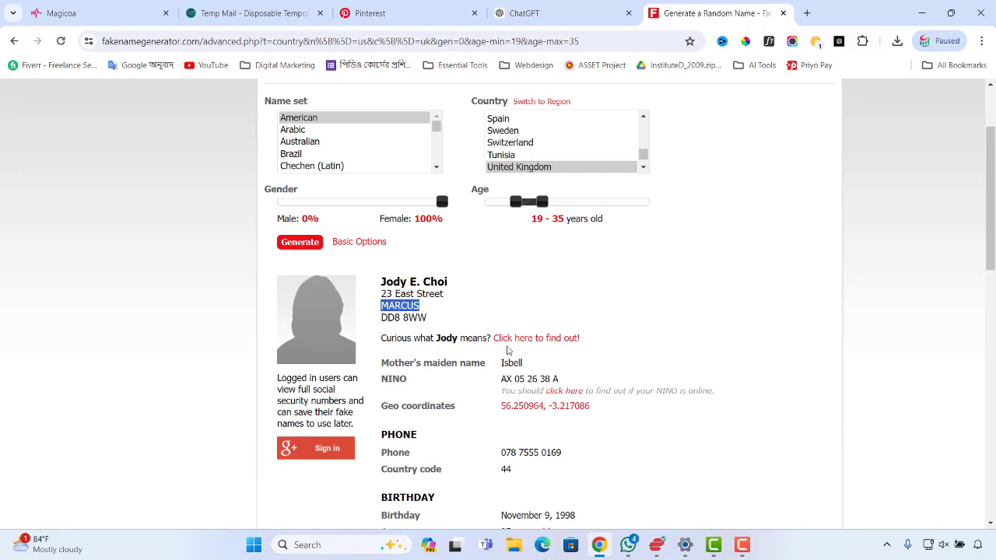
left_click(398, 14)
left_click_drag(324, 291, 231, 285)
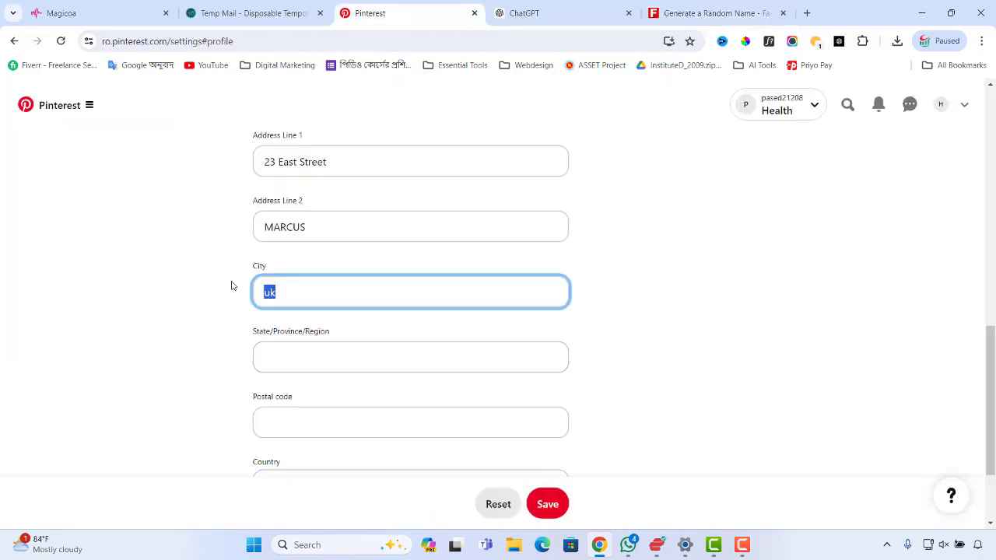
key("ctrl+v")
scroll(537, 436, "down", 2)
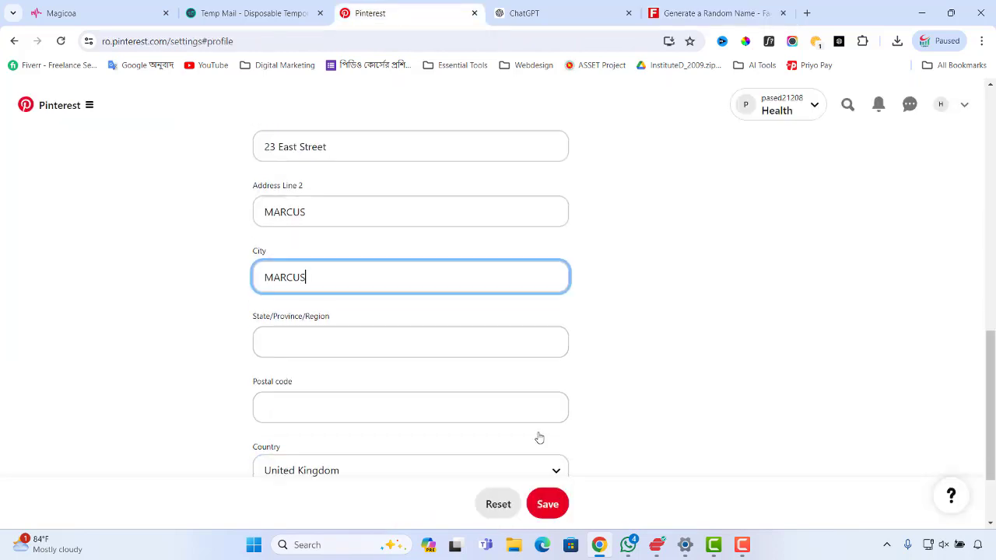
left_click(548, 501)
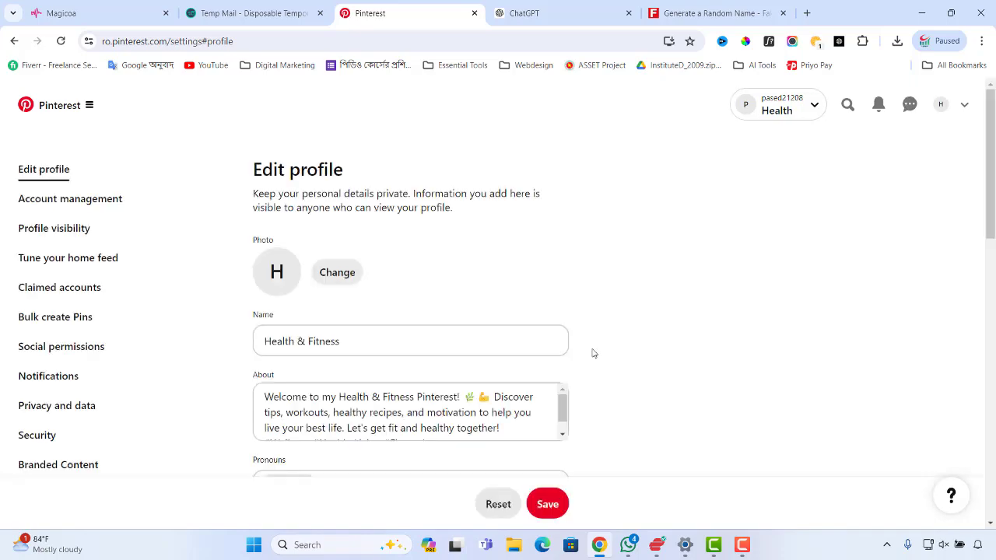
Step: Recheck the saved address and the generated identity's region, and set the retail location's State/Province/Region to "America"
scroll(462, 365, "down", 3)
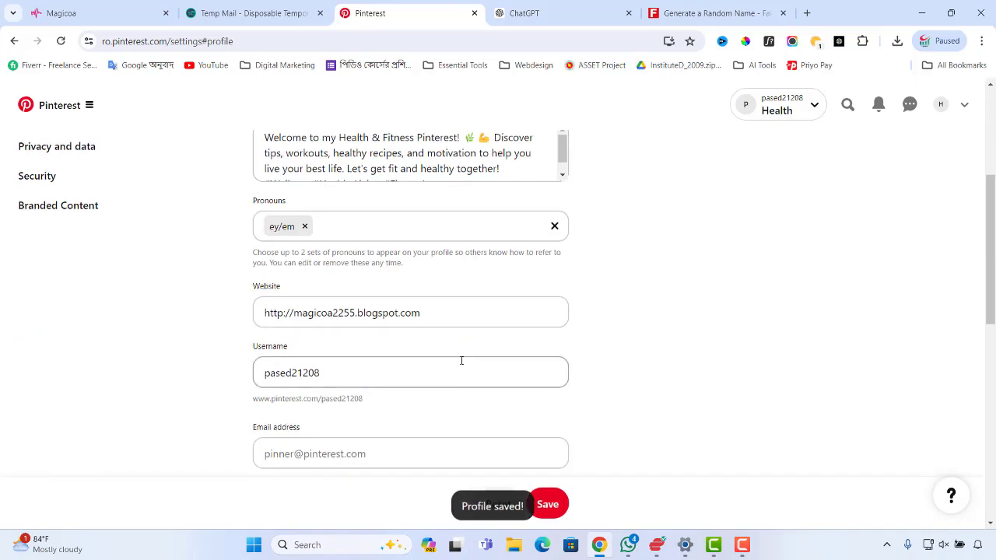
scroll(454, 360, "down", 5)
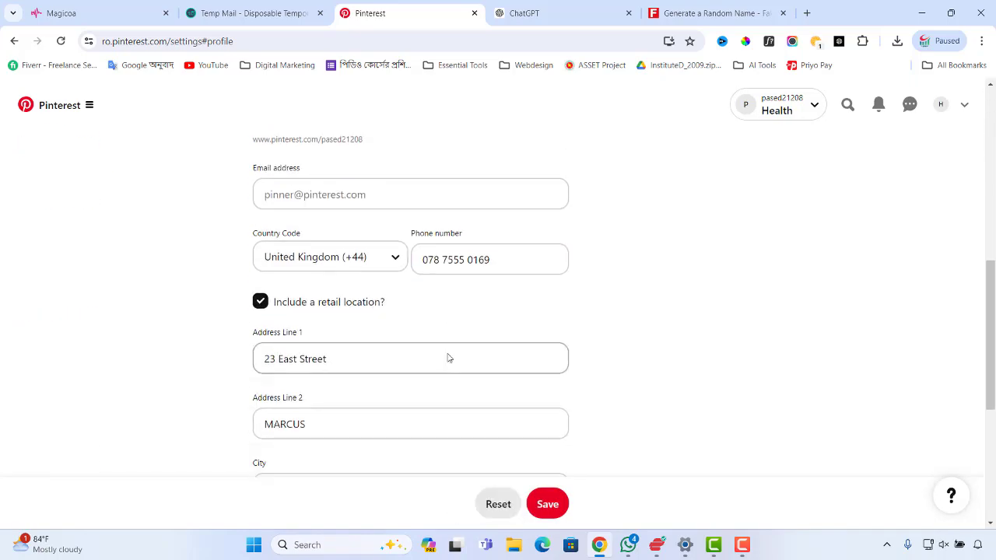
scroll(447, 354, "down", 2)
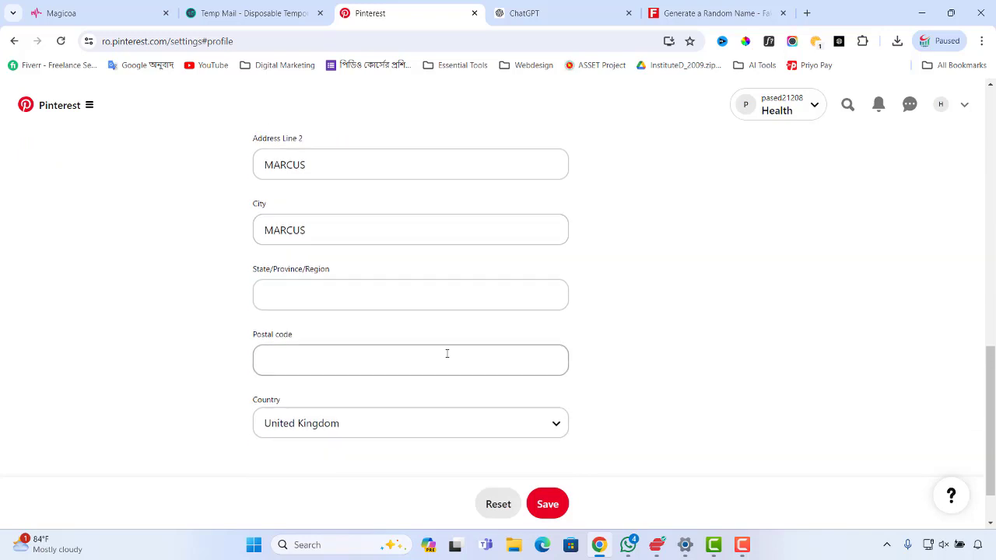
scroll(447, 352, "up", 3)
scroll(395, 358, "down", 2)
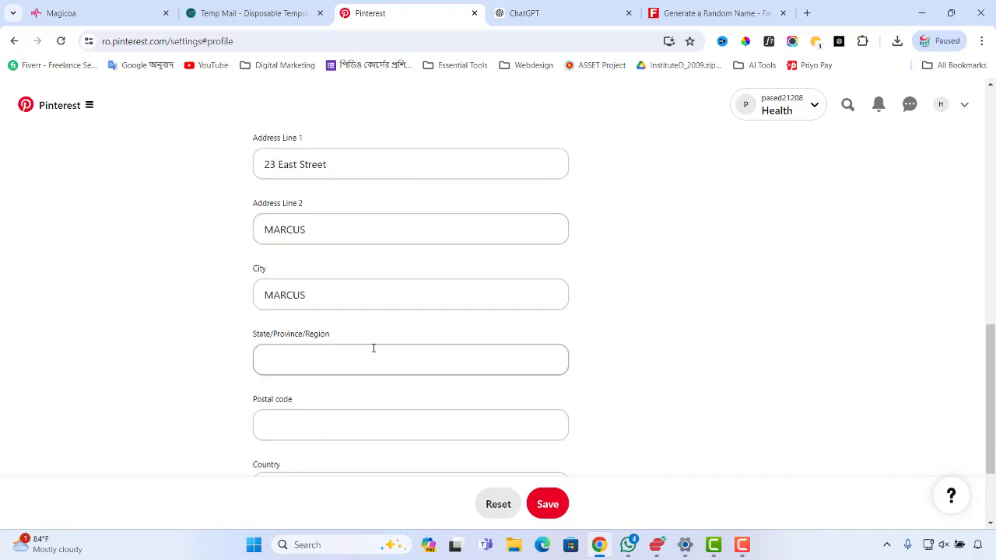
left_click(332, 358)
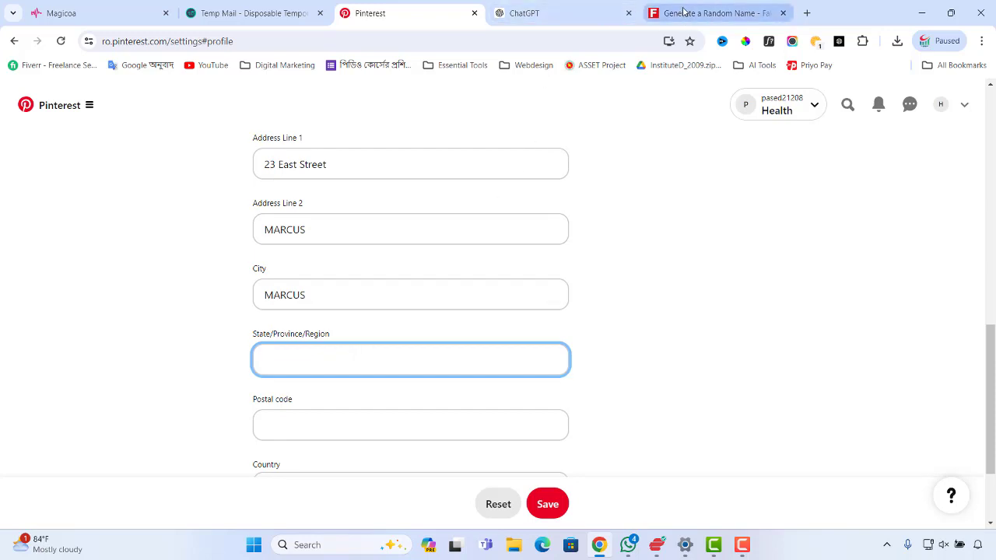
left_click(684, 13)
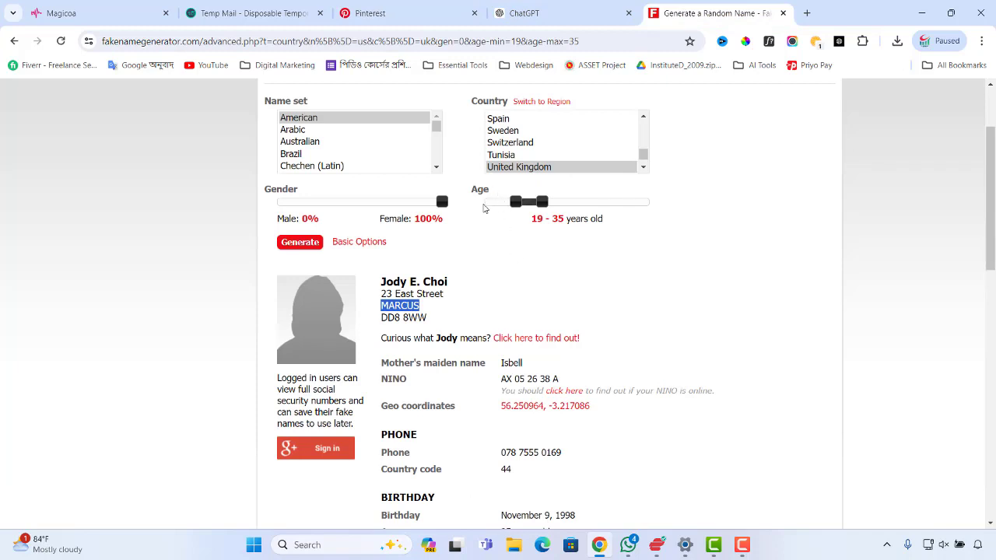
left_click(496, 246)
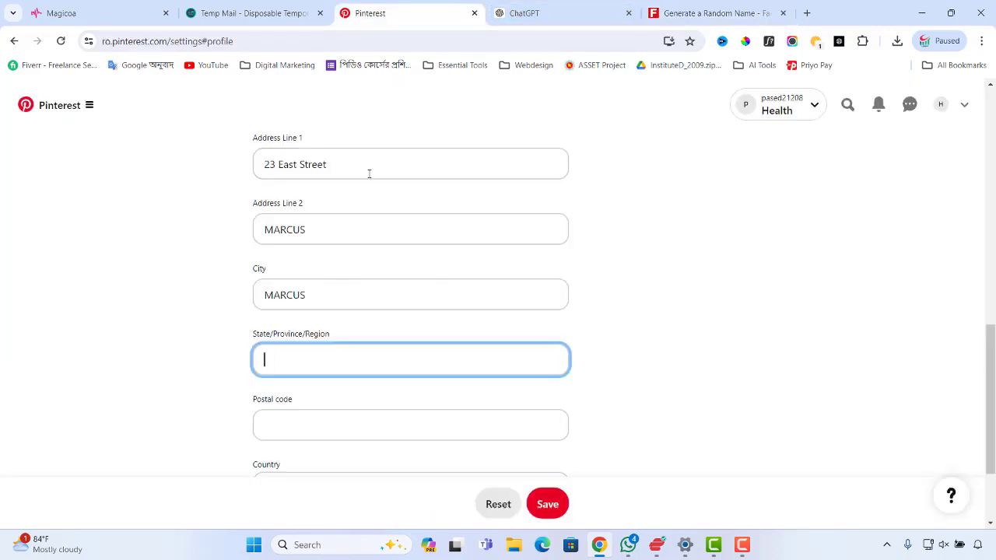
left_click(365, 13)
type("America")
Step: Fill the postal code and related address fields from the first saved address suggestion and save the profile
left_click(313, 420)
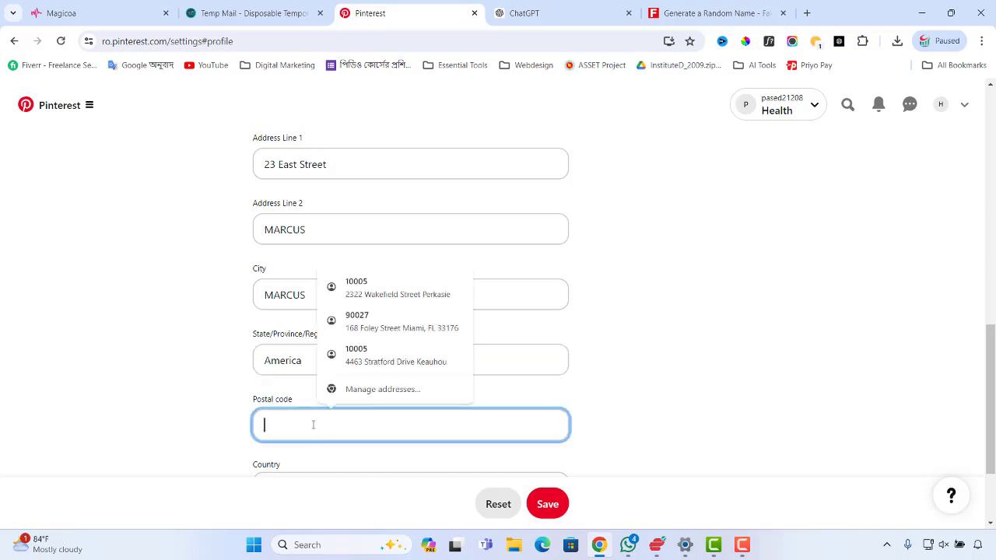
left_click(364, 286)
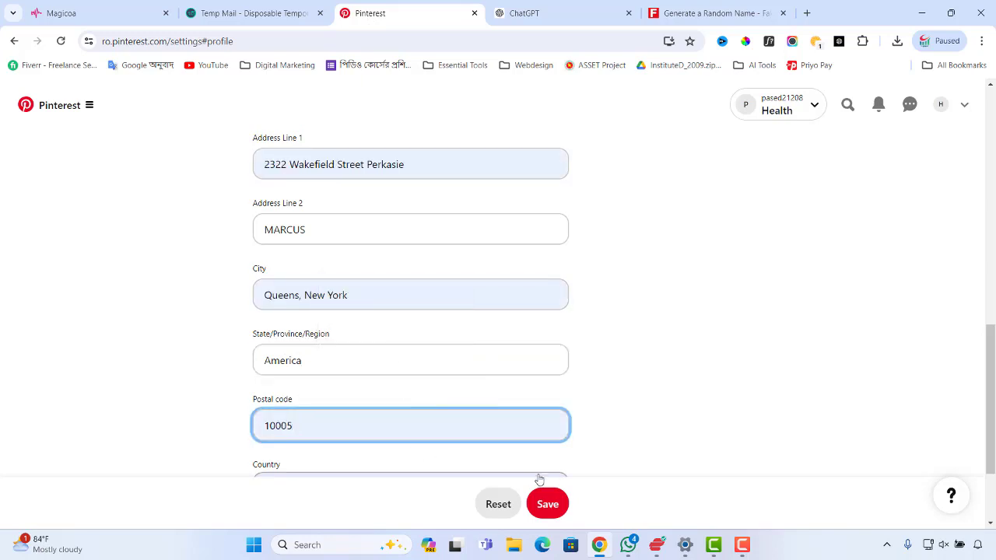
left_click(549, 505)
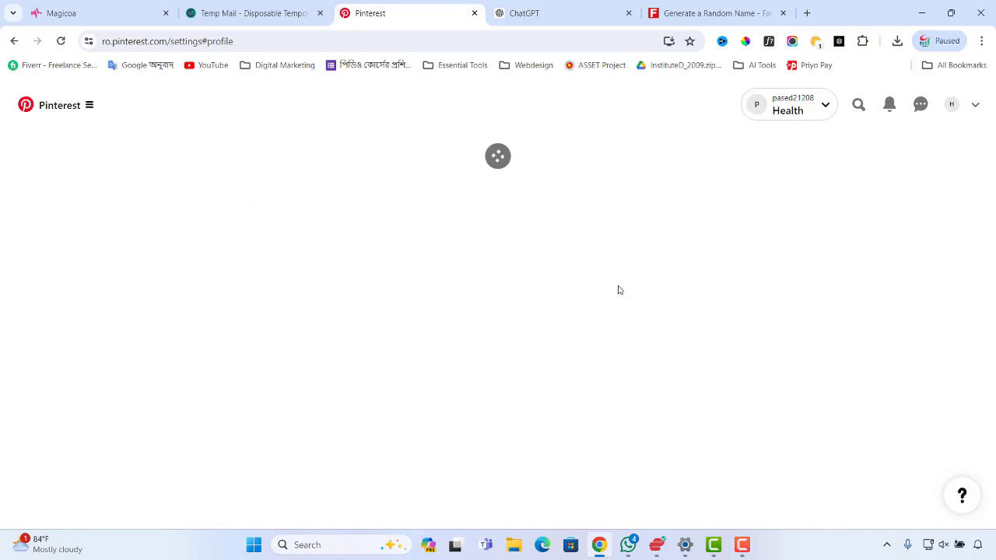
Step: Review the saved retail location and change its country to United Kingdom
scroll(613, 304, "down", 3)
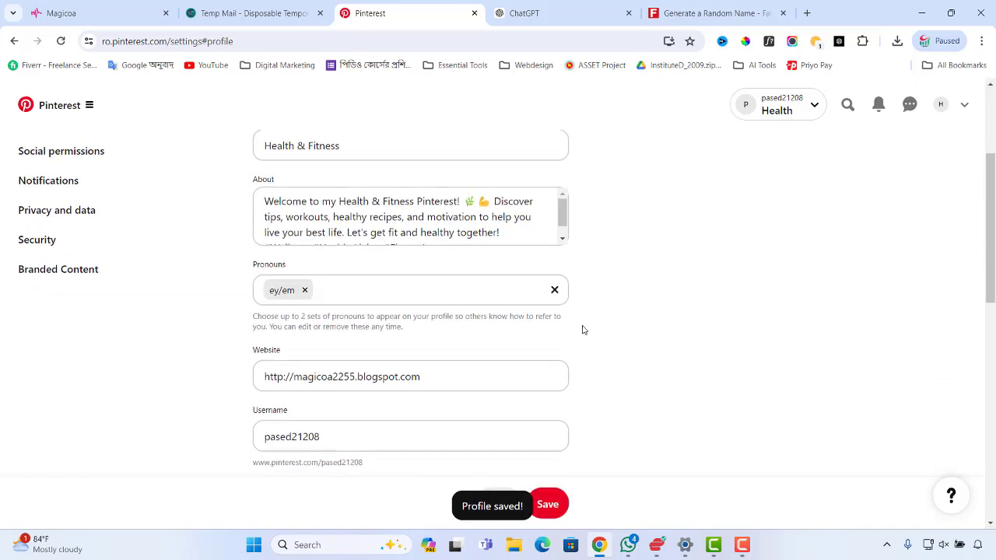
scroll(581, 329, "down", 2)
scroll(456, 364, "down", 5)
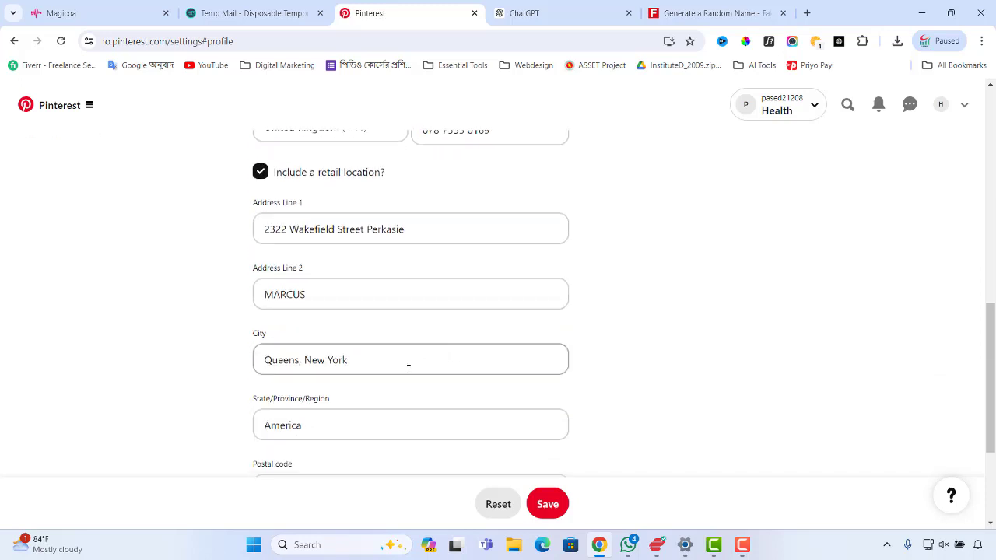
scroll(374, 389, "down", 1)
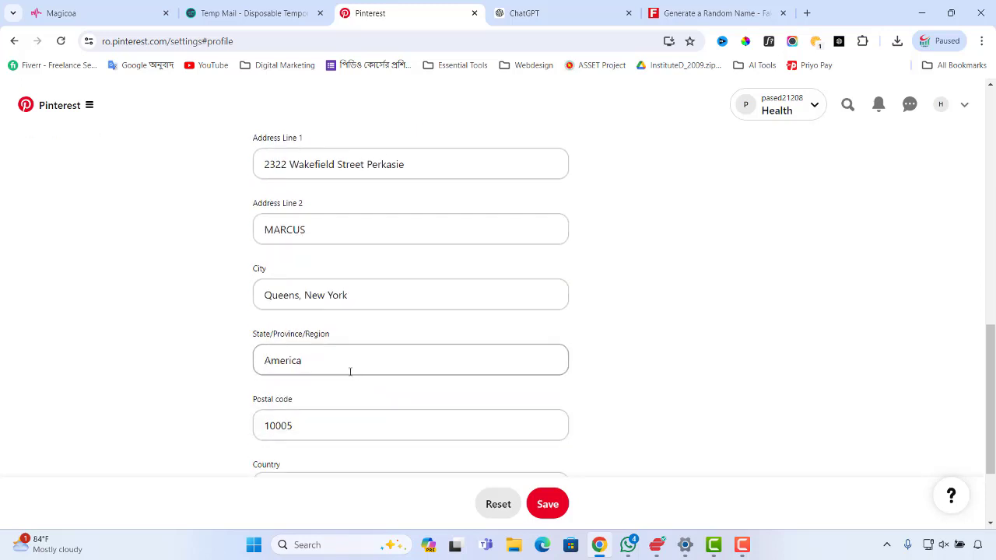
scroll(343, 381, "down", 1)
scroll(338, 381, "down", 1)
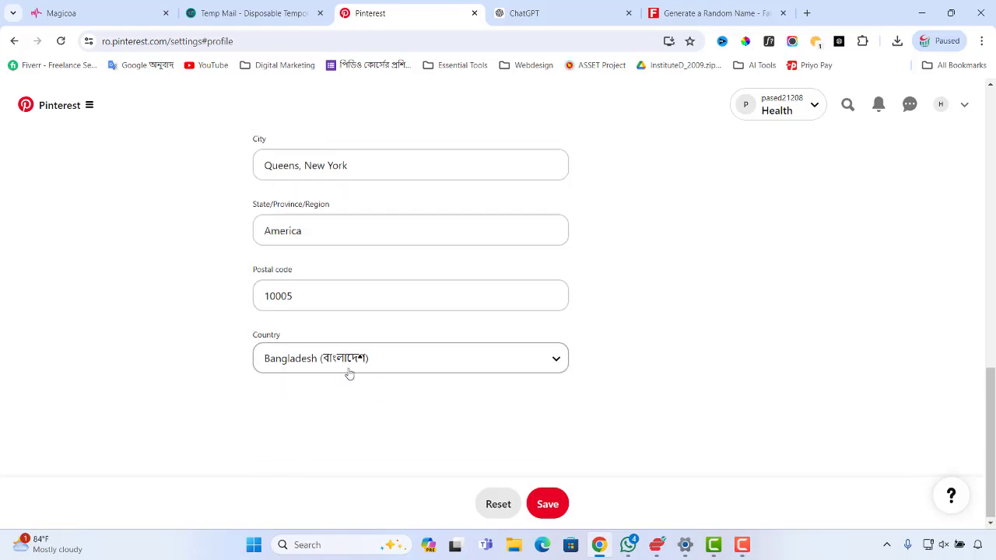
left_click(394, 361)
scroll(382, 315, "down", 5)
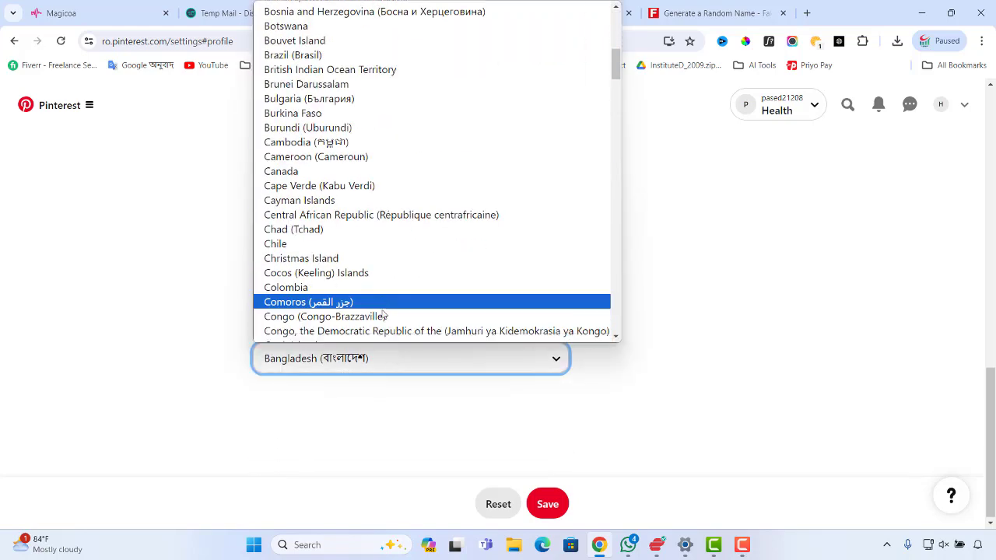
scroll(381, 311, "down", 20)
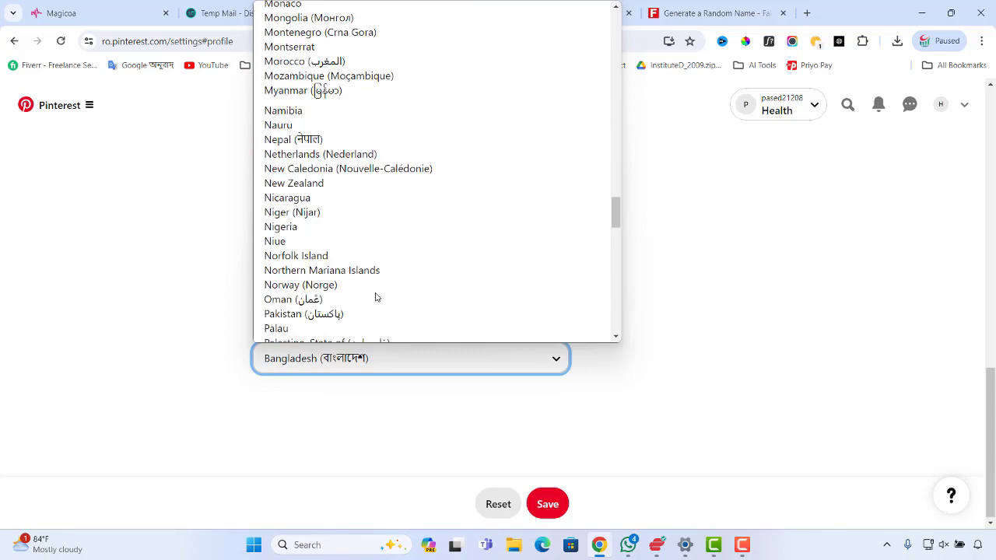
scroll(375, 296, "down", 15)
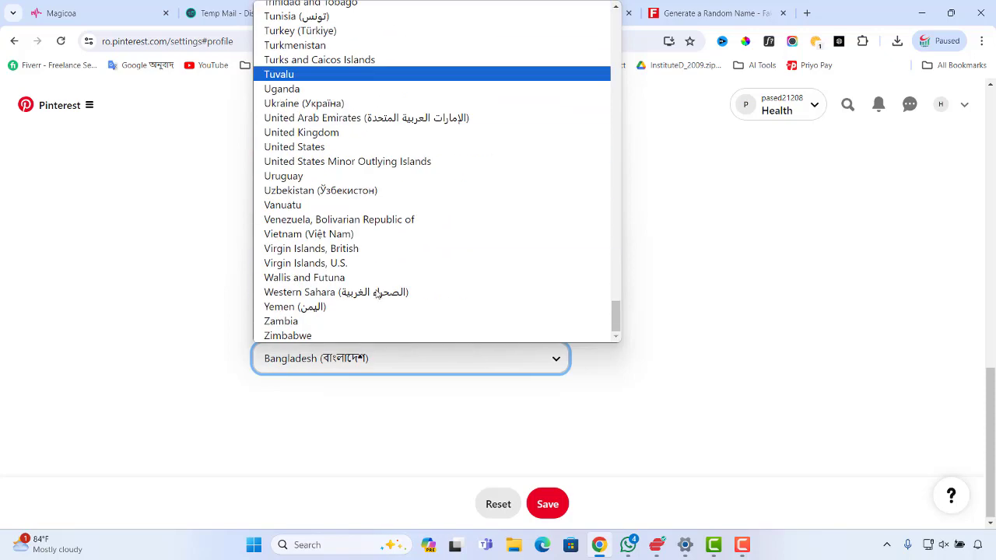
left_click(320, 134)
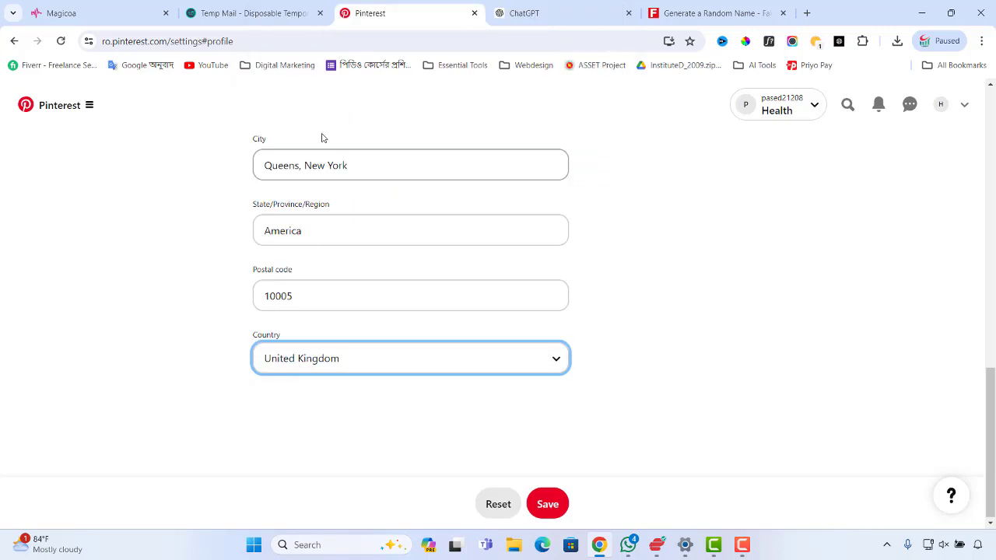
Step: Save the updated profile and store its address in the browser's saved addresses
left_click(547, 504)
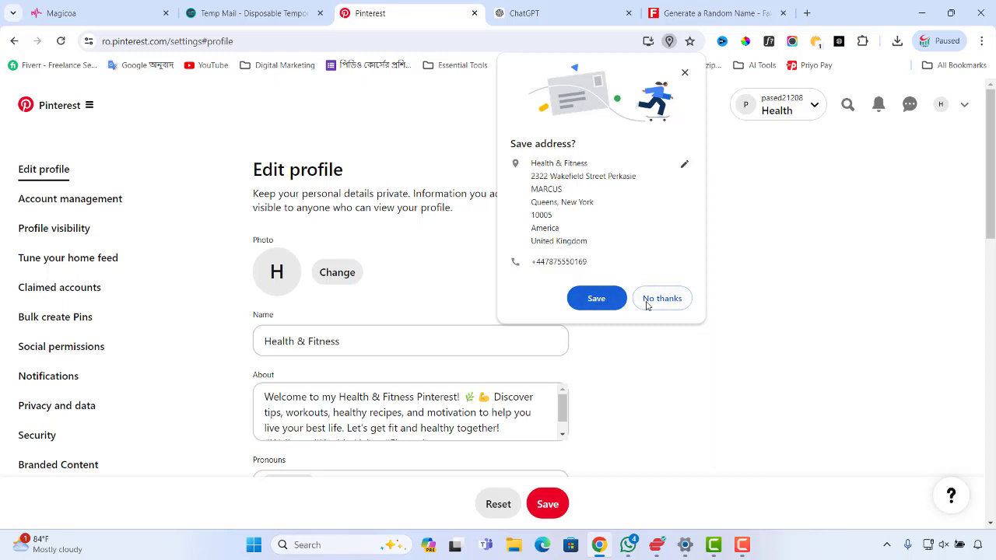
left_click(595, 298)
scroll(609, 309, "down", 7)
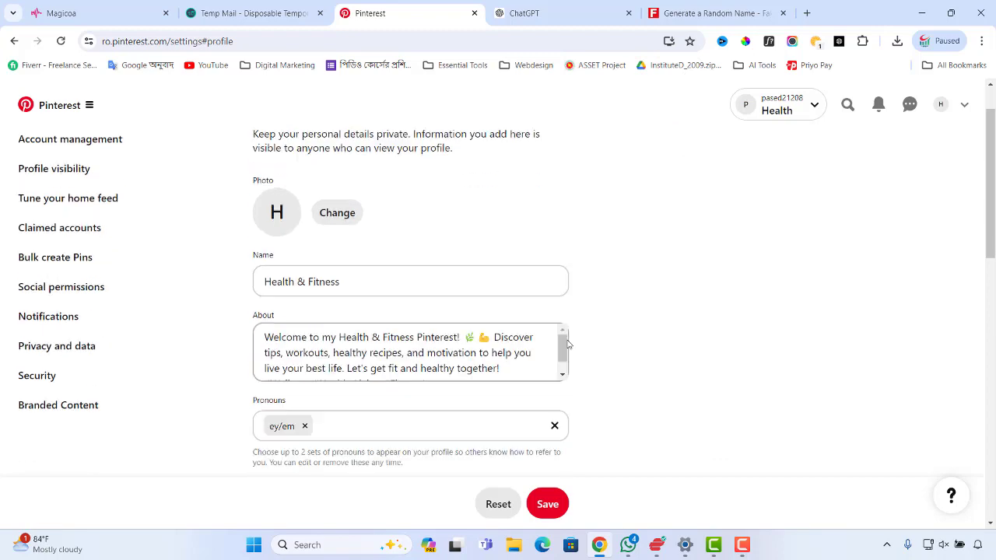
Step: Save the profile again with United Kingdom as the country and review the stored address fields
scroll(485, 351, "down", 4)
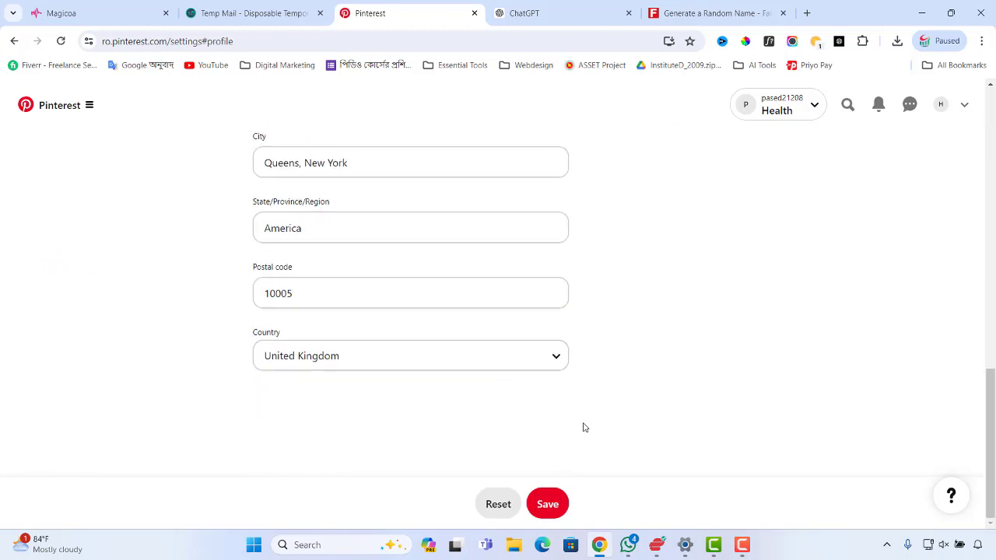
left_click(555, 506)
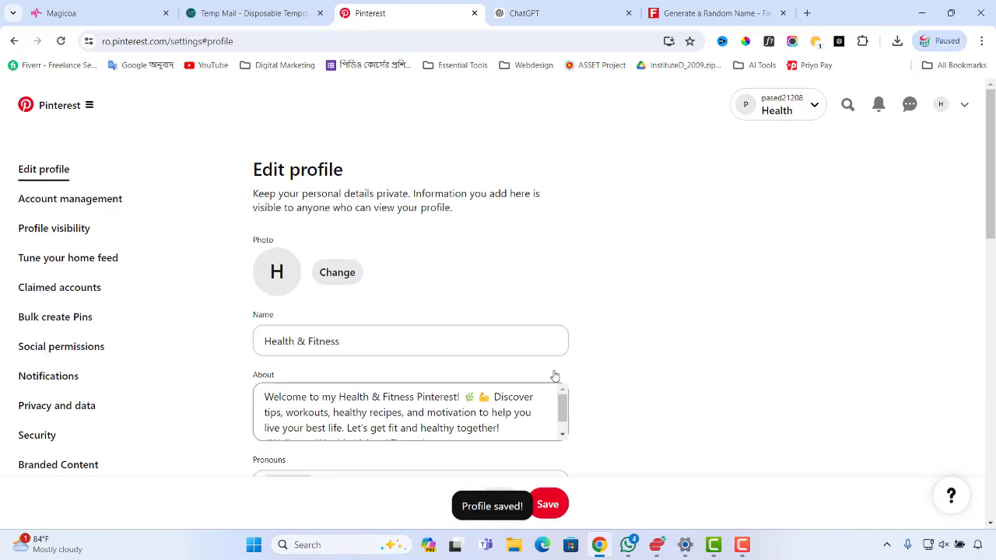
scroll(549, 367, "down", 10)
scroll(618, 381, "up", 8)
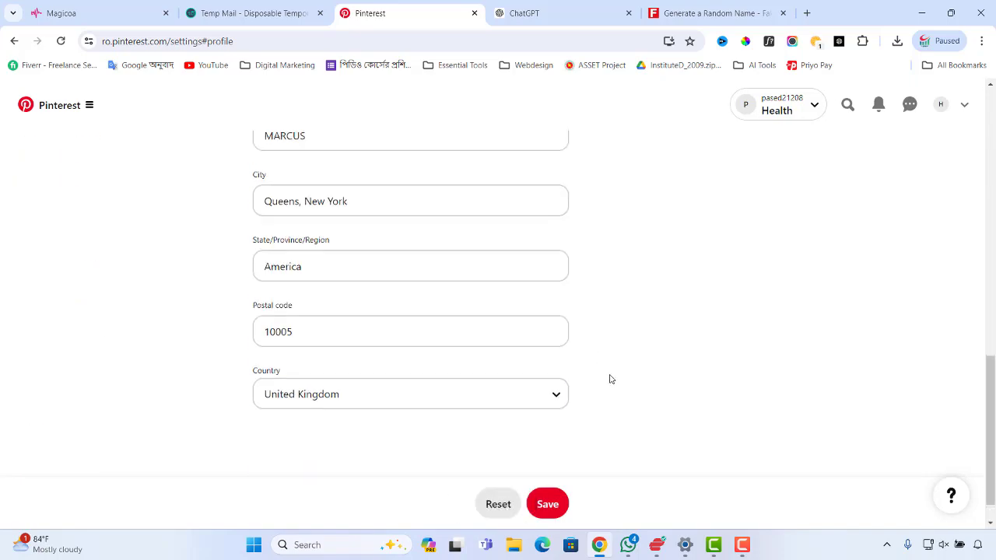
scroll(591, 358, "up", 3)
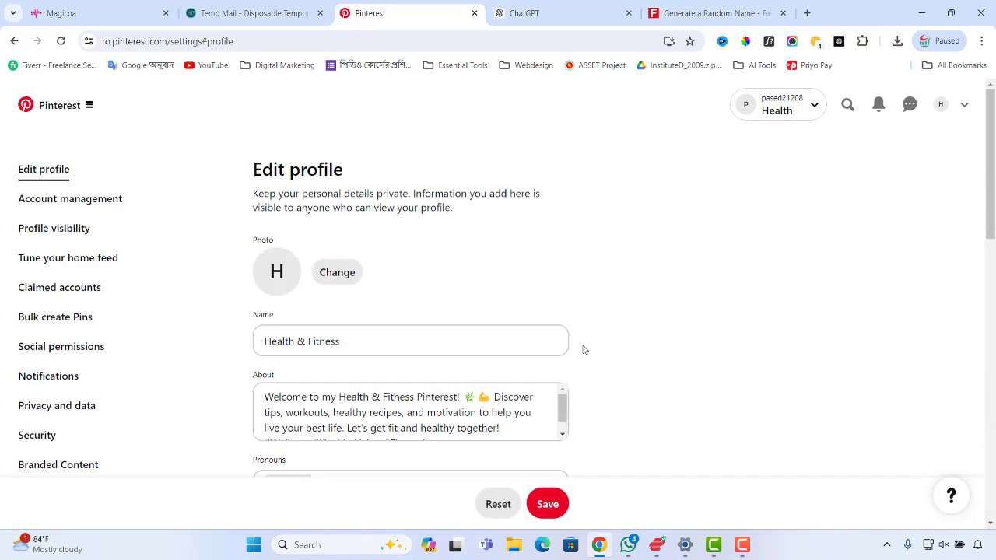
Step: Change the profile photo to the Magicoa image from the PDO folder and reload the profile settings page
left_click(337, 274)
left_click(490, 332)
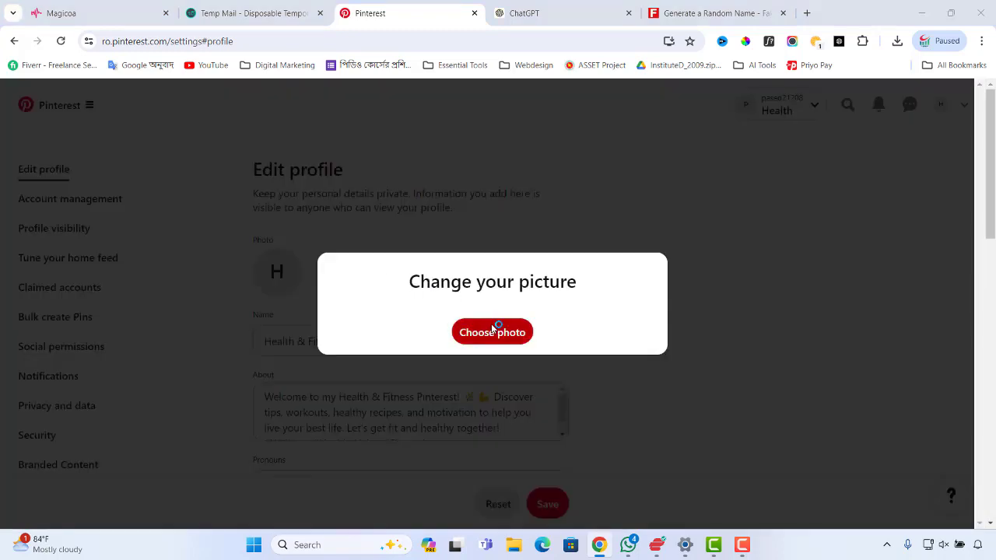
left_click(432, 202)
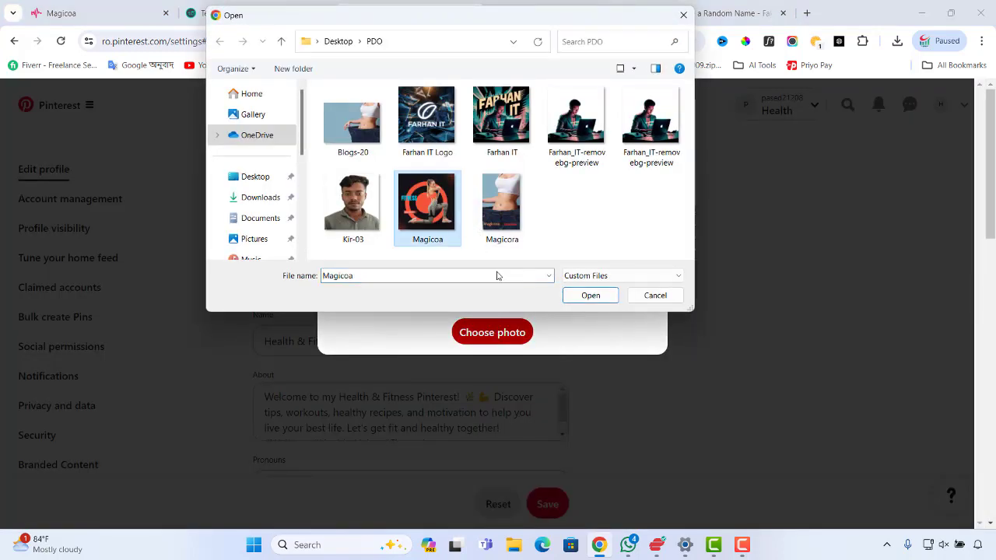
left_click(590, 296)
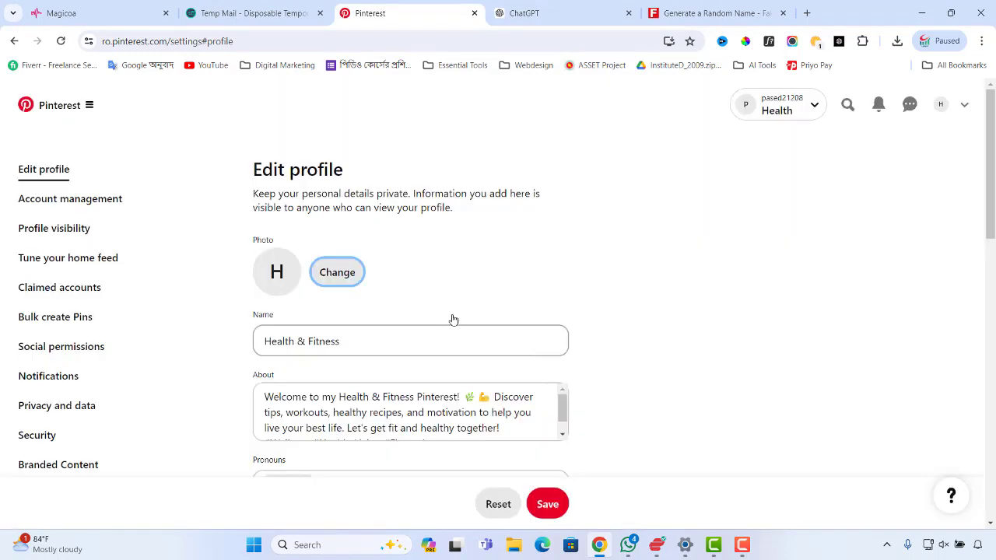
scroll(656, 344, "down", 2)
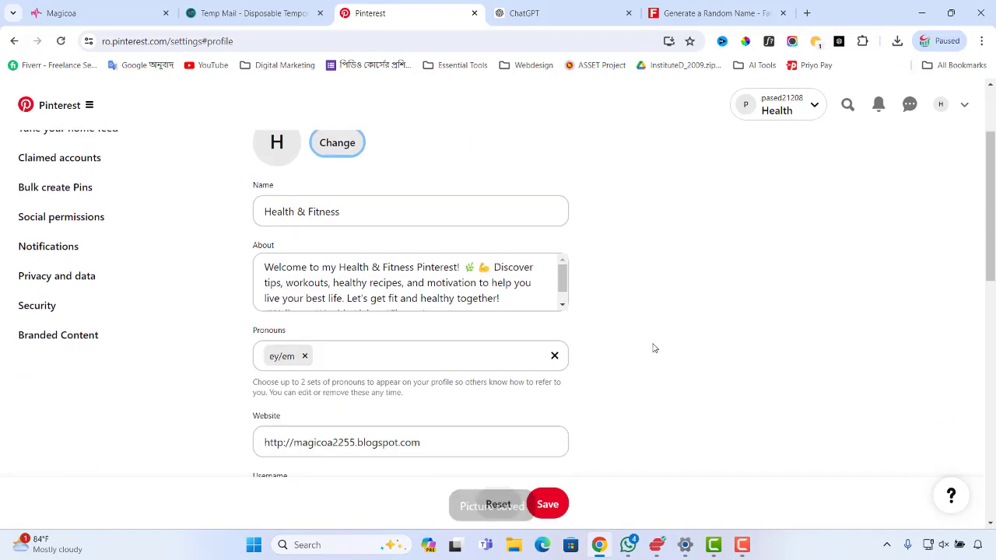
scroll(651, 347, "down", 3)
scroll(651, 348, "up", 5)
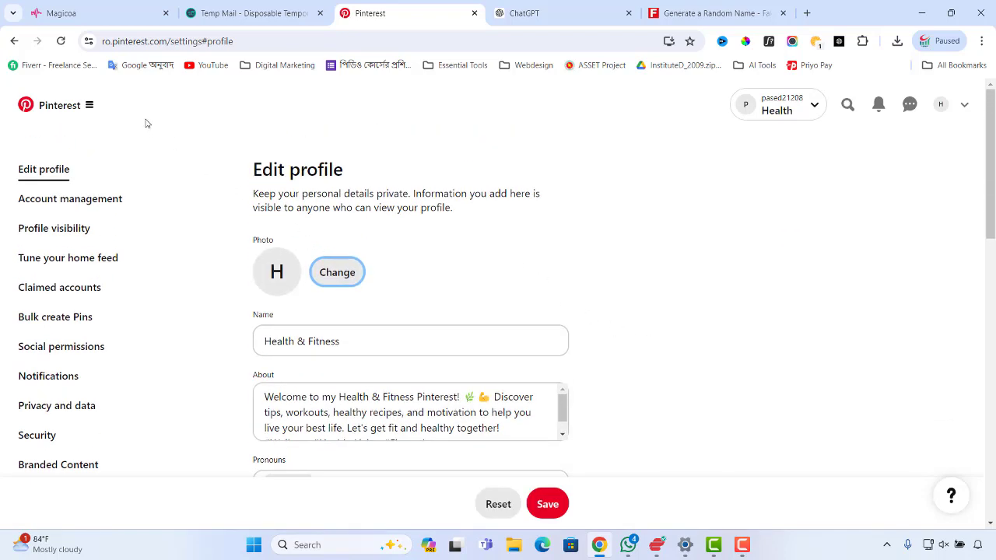
left_click(61, 41)
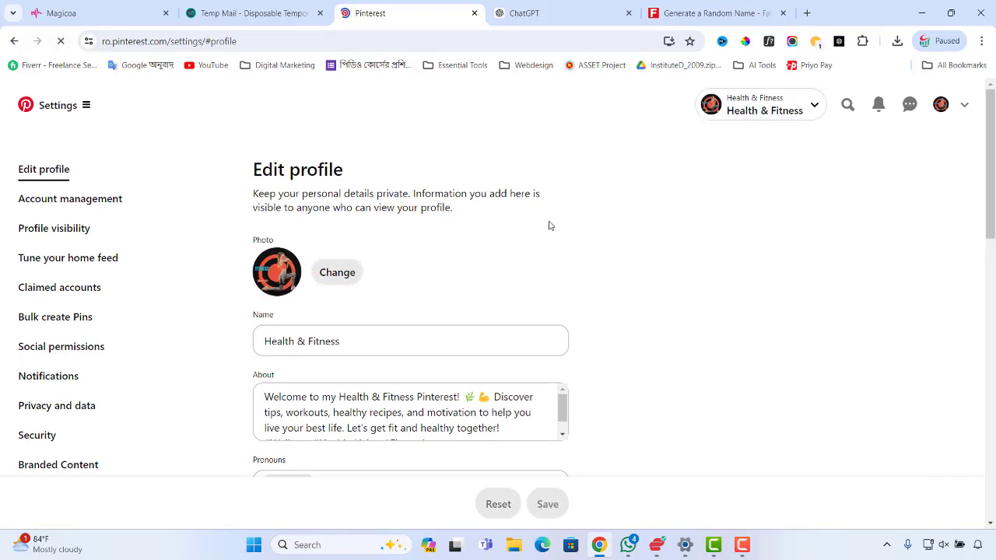
left_click(963, 105)
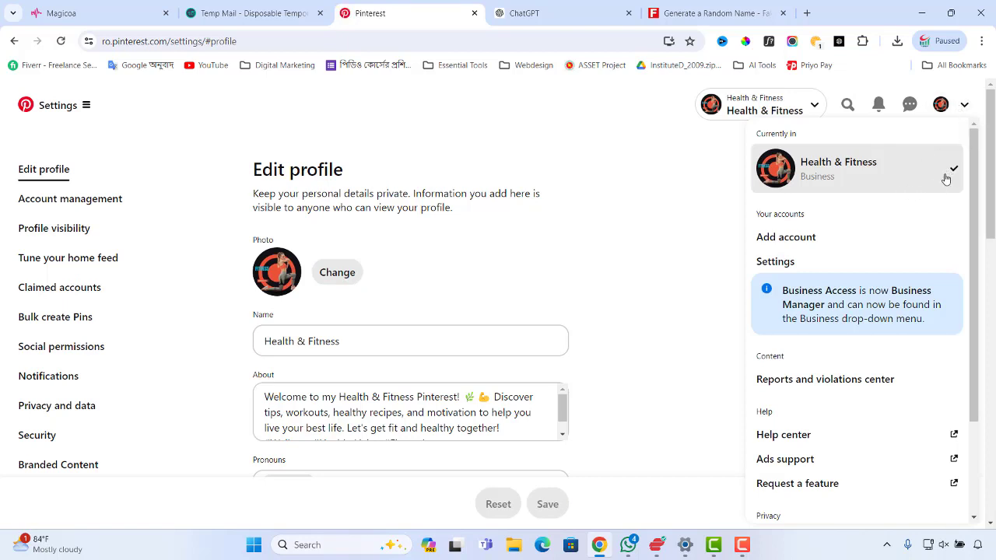
scroll(855, 280, "down", 3)
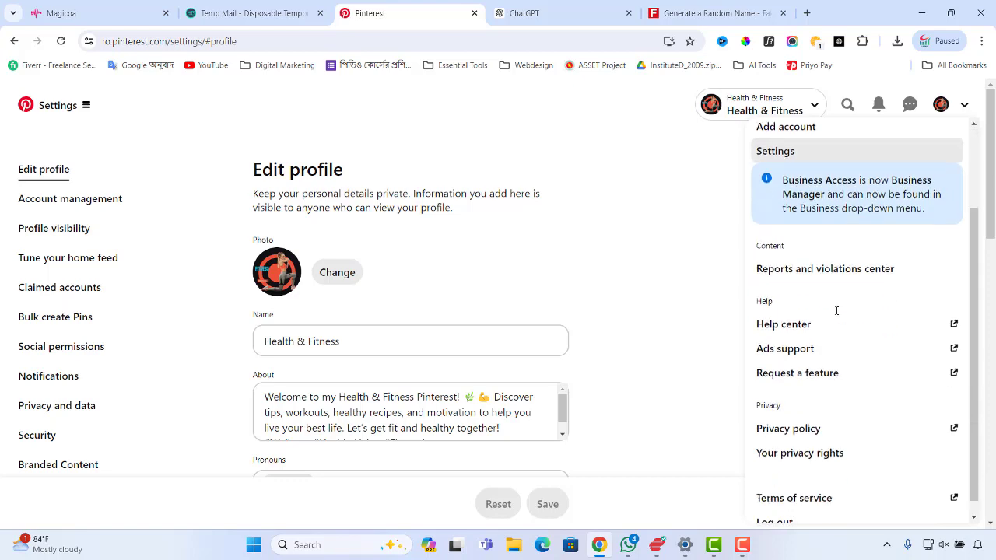
left_click(683, 293)
scroll(491, 260, "down", 10)
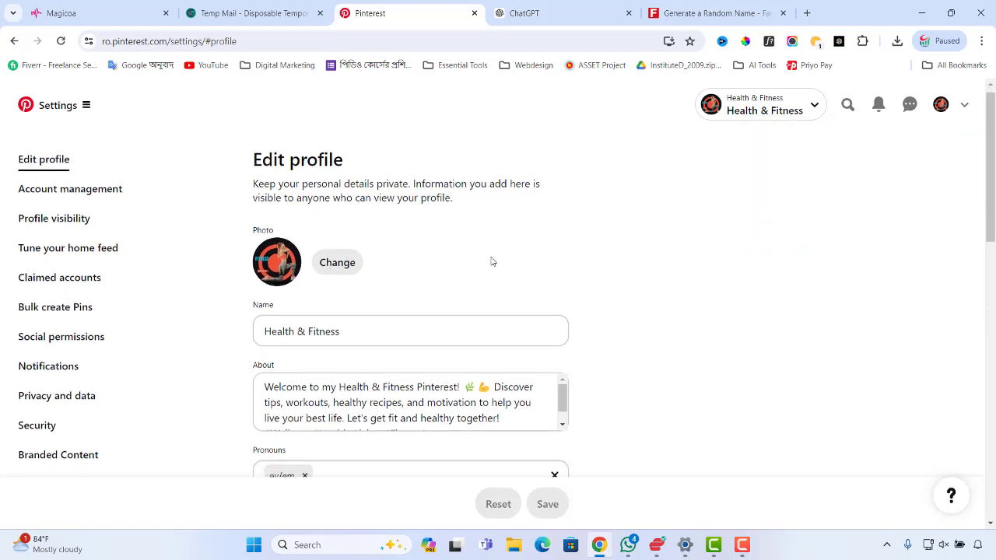
scroll(696, 324, "up", 10)
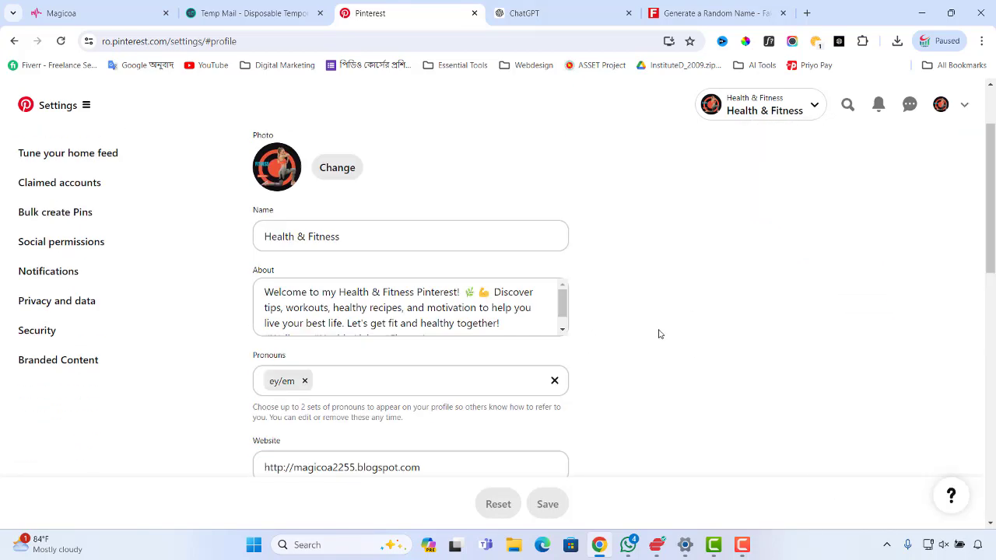
Step: Open the Business hub and look over its performance, ads and Pinterest Academy sections
left_click(66, 109)
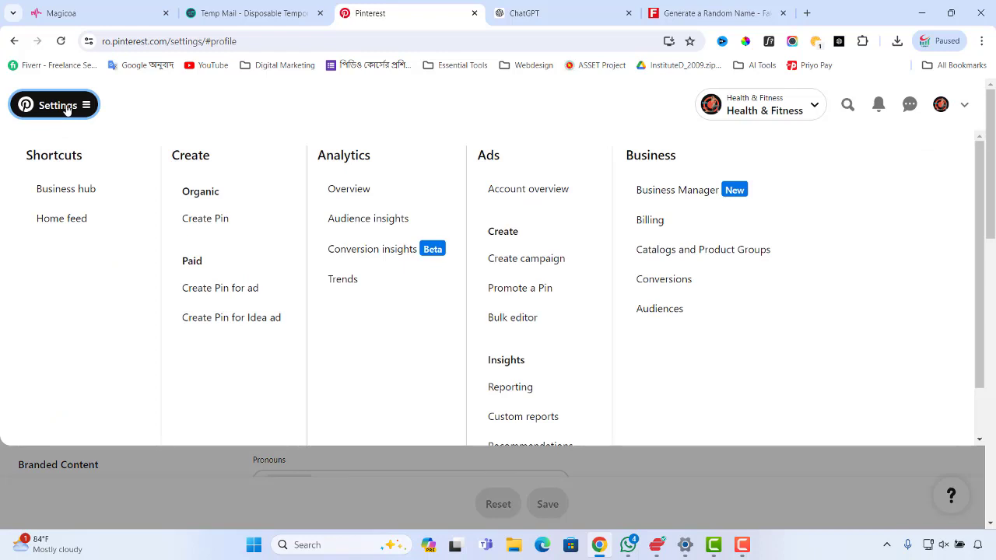
left_click(62, 194)
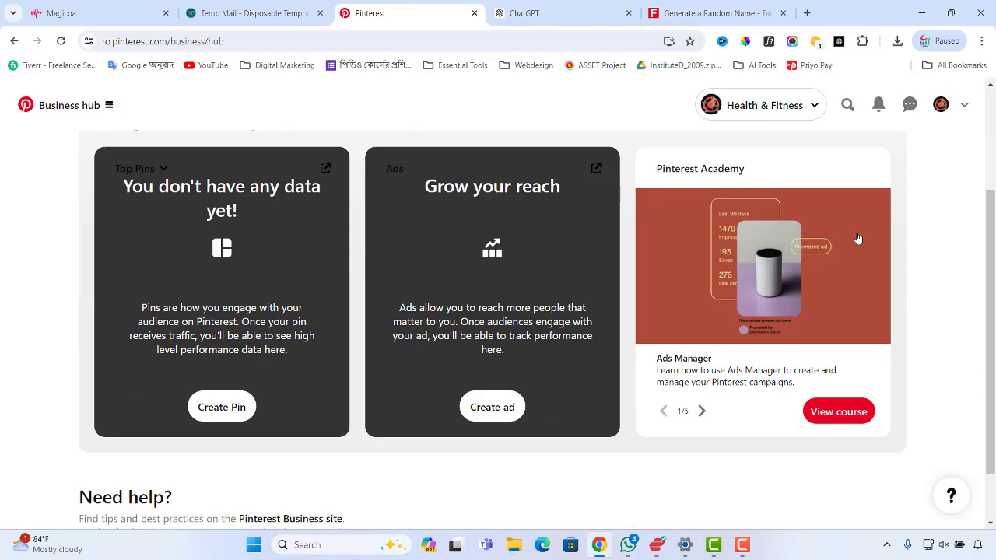
scroll(856, 240, "down", 3)
scroll(970, 178, "up", 3)
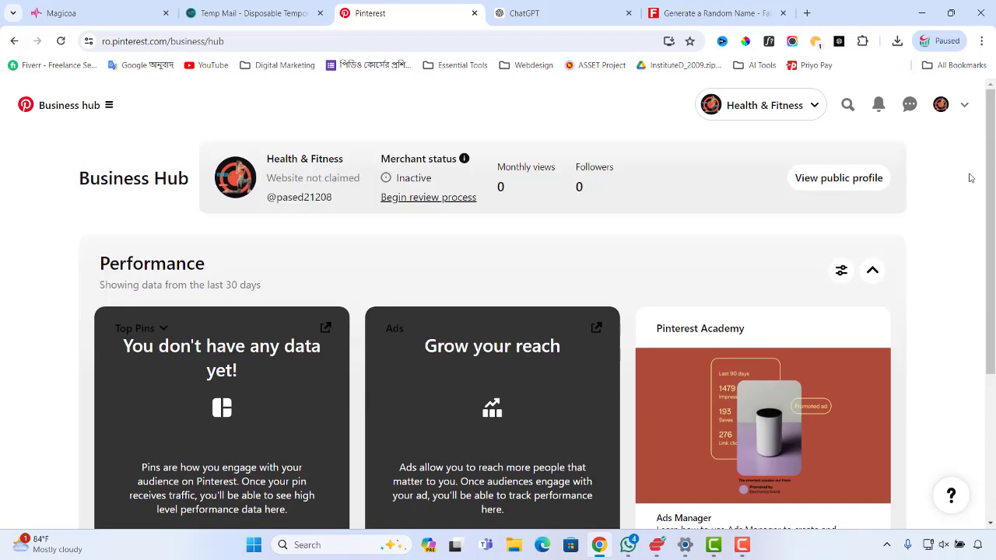
Step: Open the Health & Fitness account's profile page and examine its cover area, description and saved Pins section
left_click(964, 105)
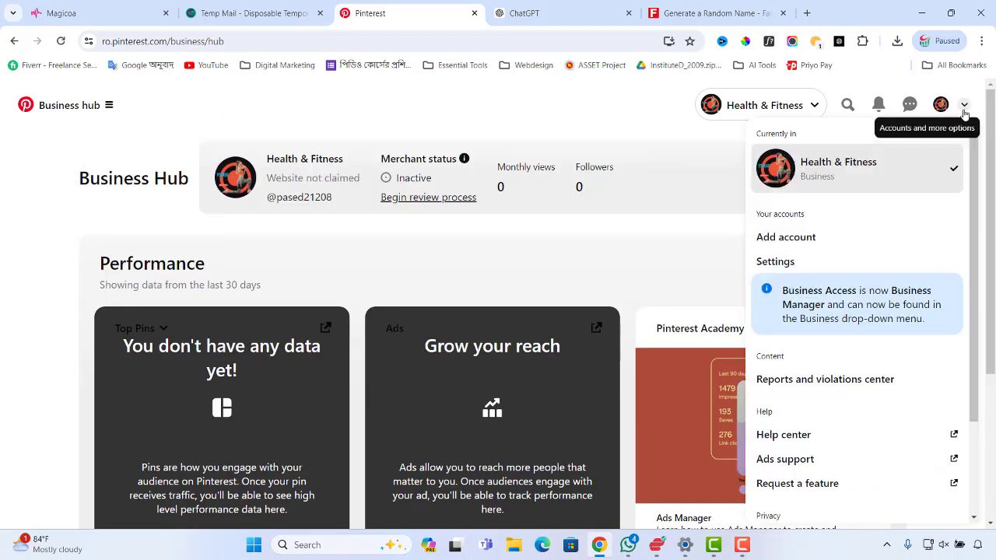
left_click(844, 163)
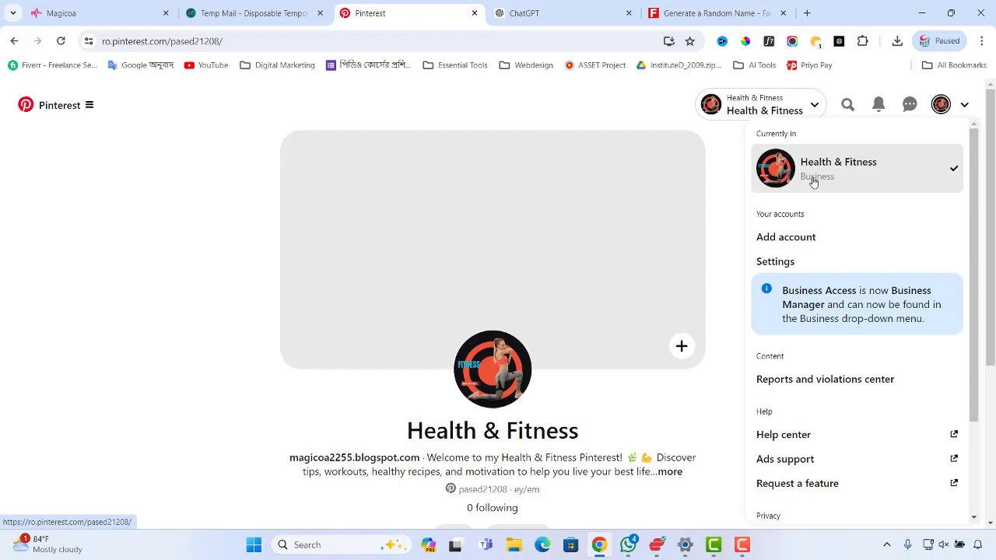
left_click(728, 216)
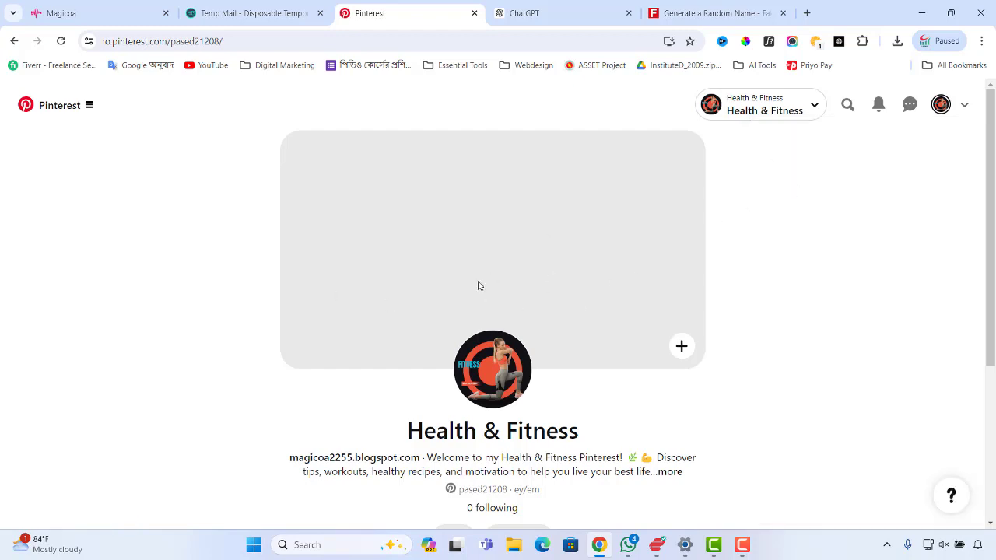
scroll(808, 388, "down", 3)
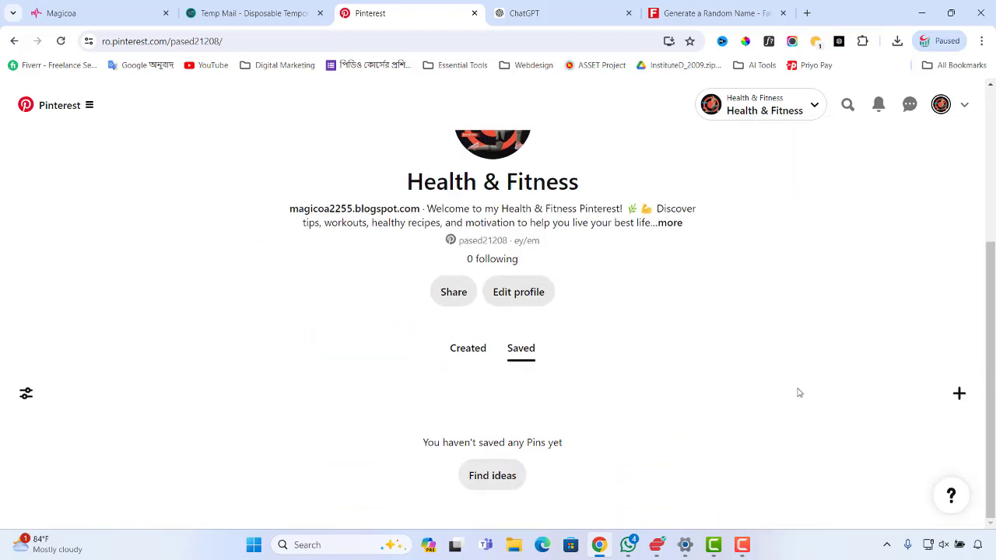
scroll(758, 379, "up", 3)
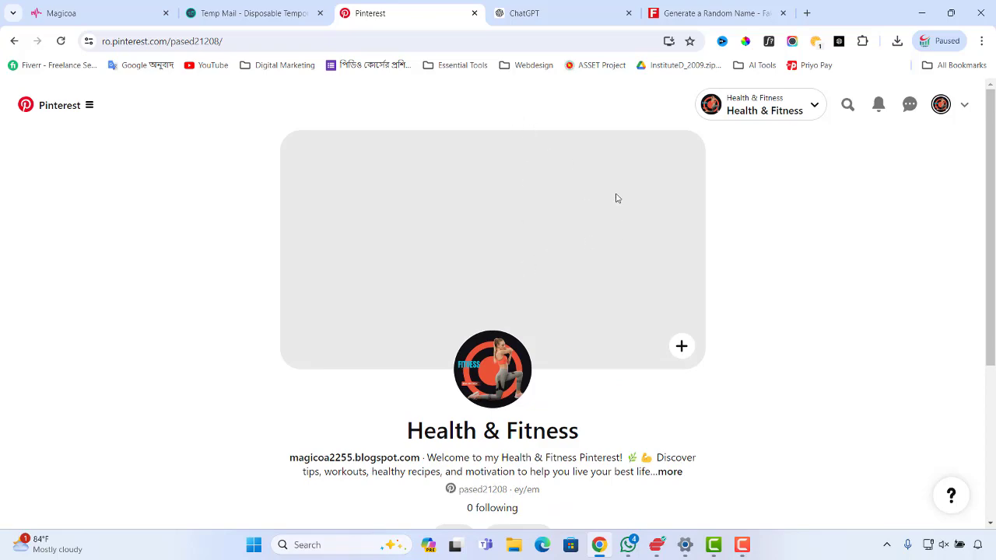
Step: Open the Canva home page in a new browser tab from the Essential Tools bookmarks
left_click(807, 14)
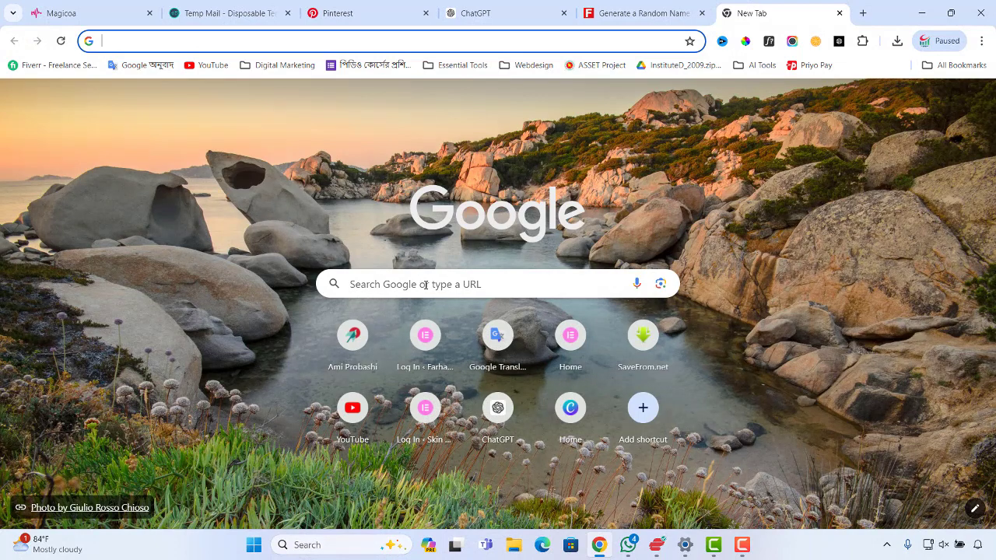
left_click(426, 283)
type("ca")
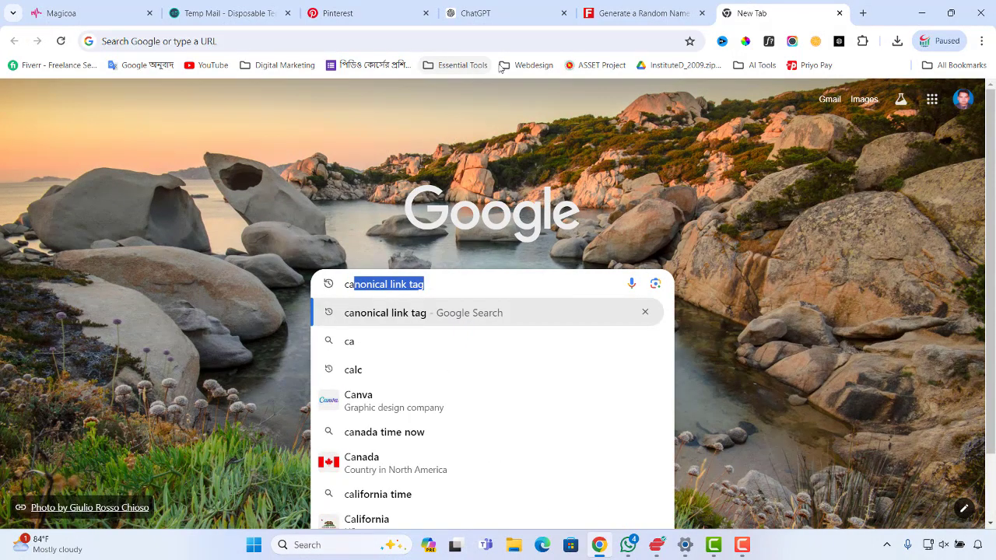
left_click(448, 67)
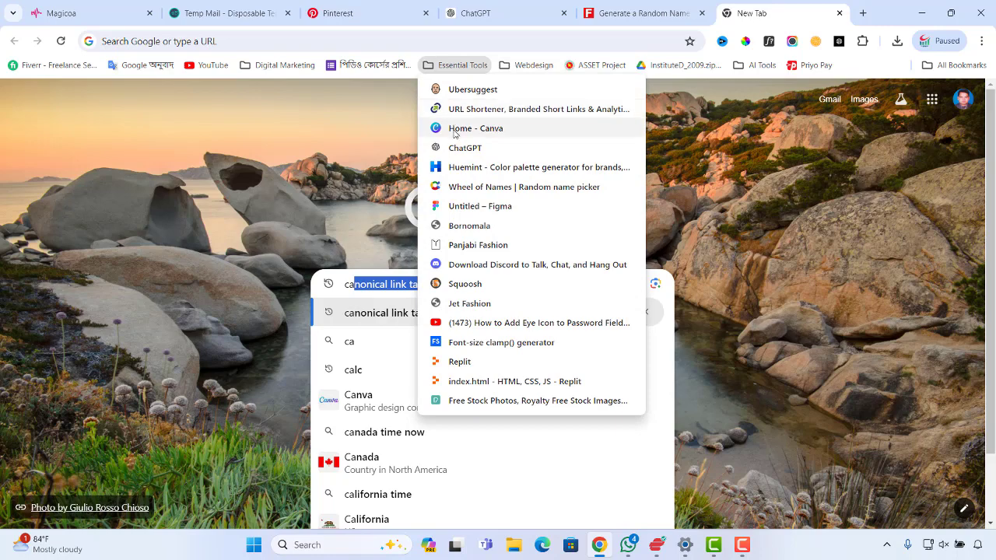
left_click(456, 127)
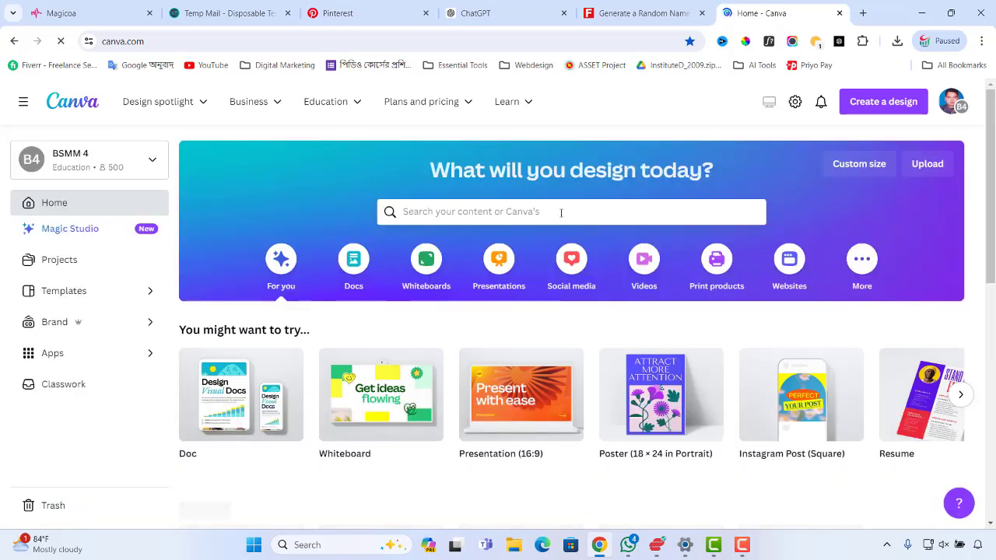
Step: Enter "healt & Fitness Pinterest cover" in the template search and choose the suggested search "pinterest cover"
type("h")
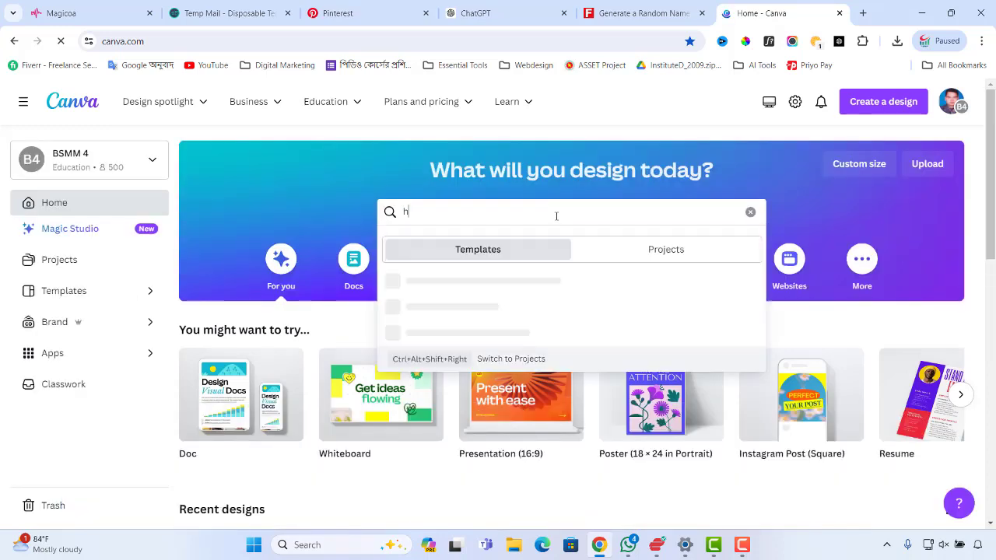
type("eal")
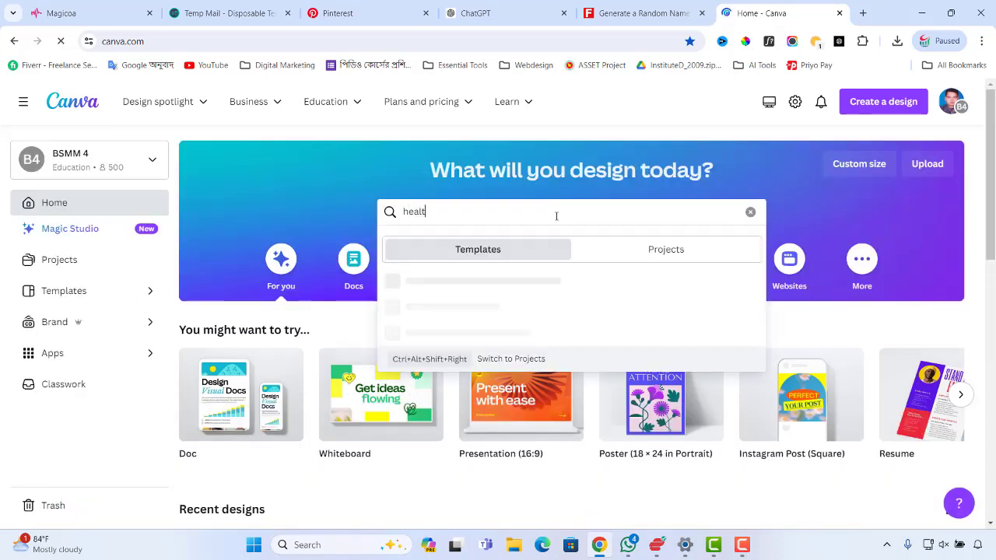
type("t & ")
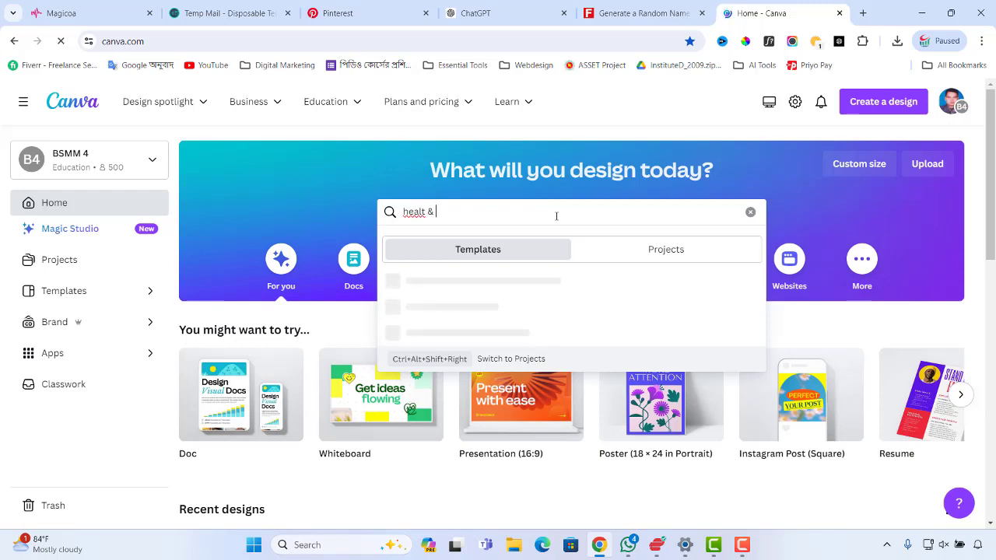
type("Fitn")
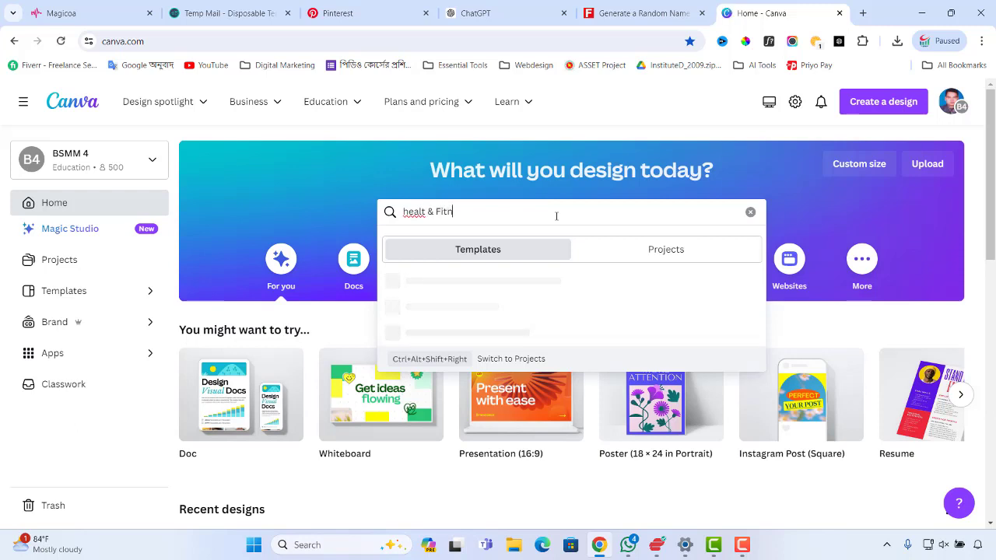
type("ess")
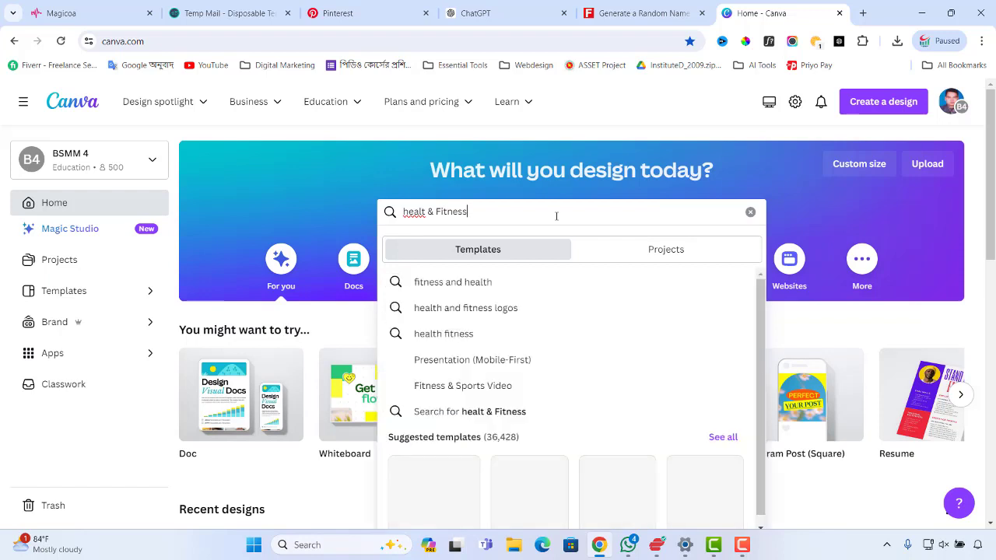
type("Pint")
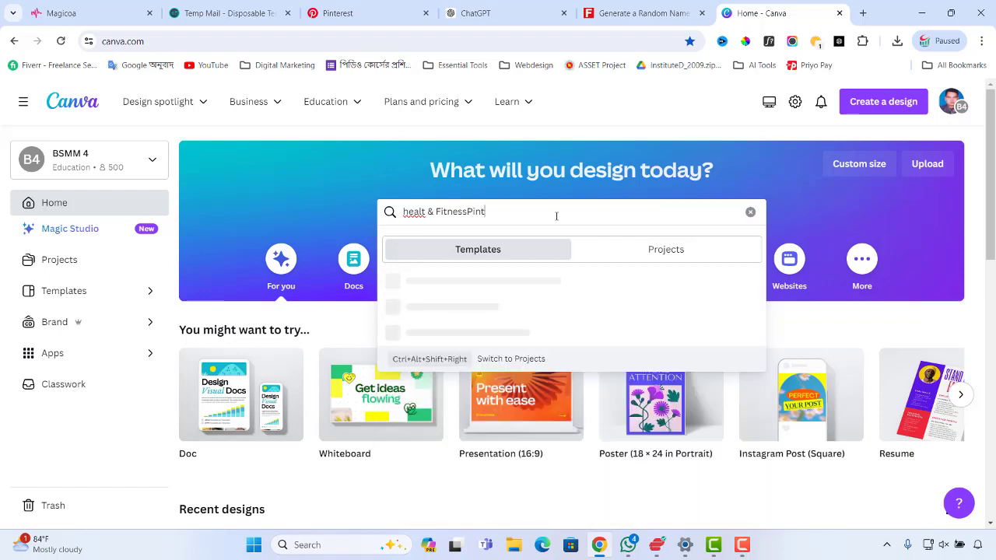
type("eres")
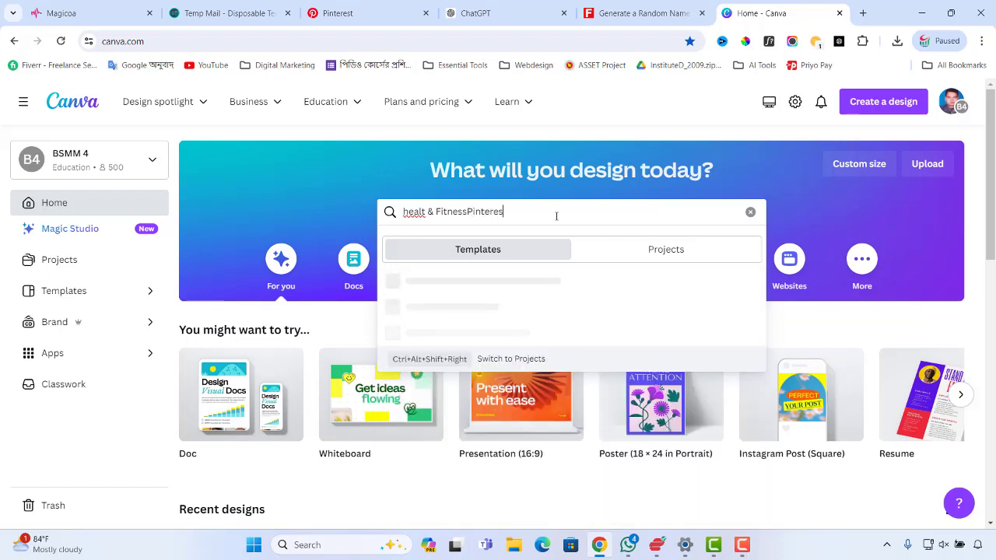
type("t cover")
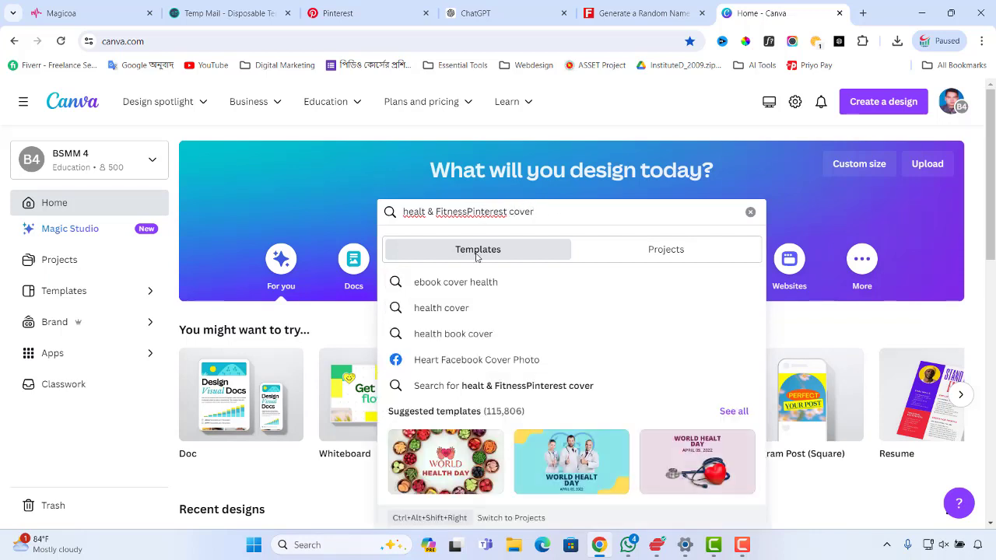
left_click(469, 212)
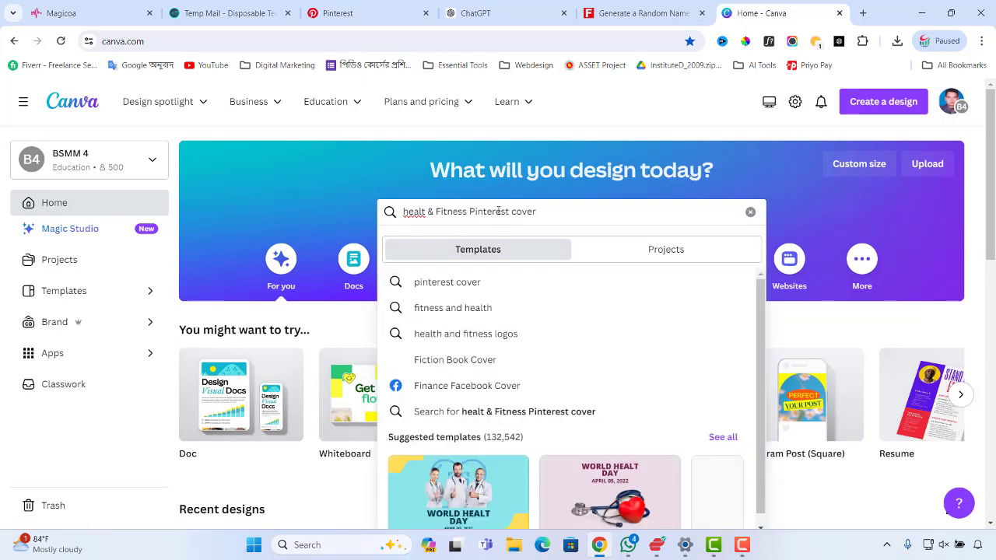
left_click(465, 282)
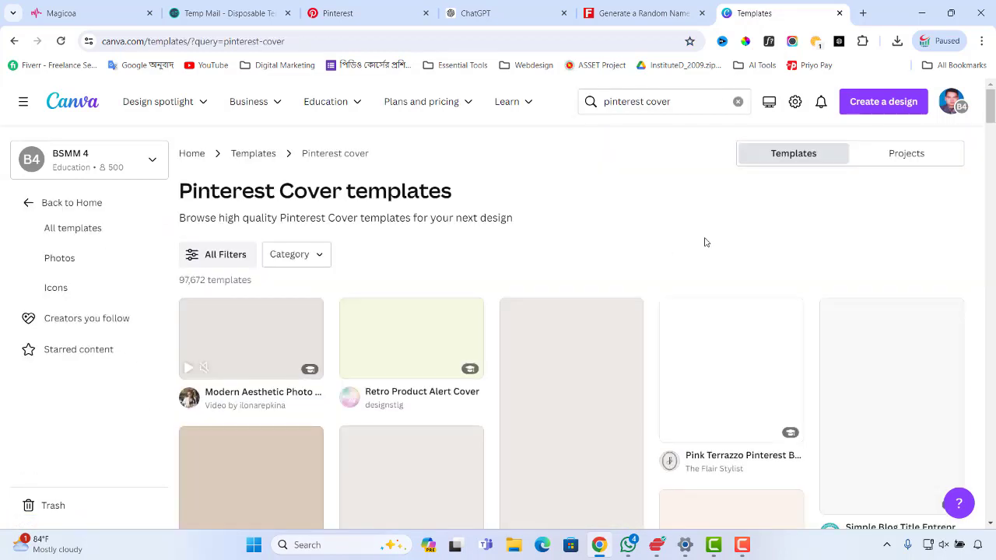
Step: Browse the Pinterest cover templates and refine the search to "pinterest cover Health & Fitness"
scroll(711, 238, "down", 3)
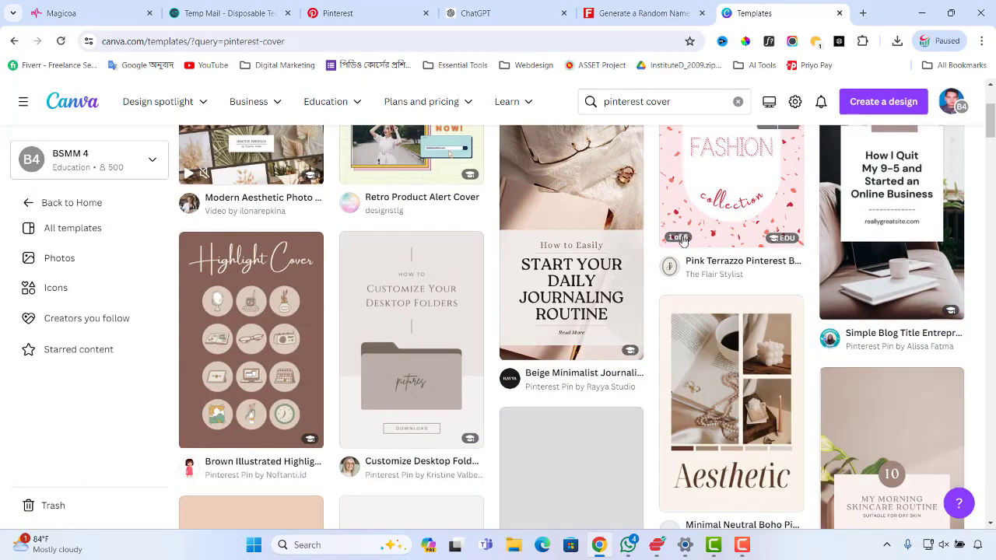
scroll(682, 241, "down", 5)
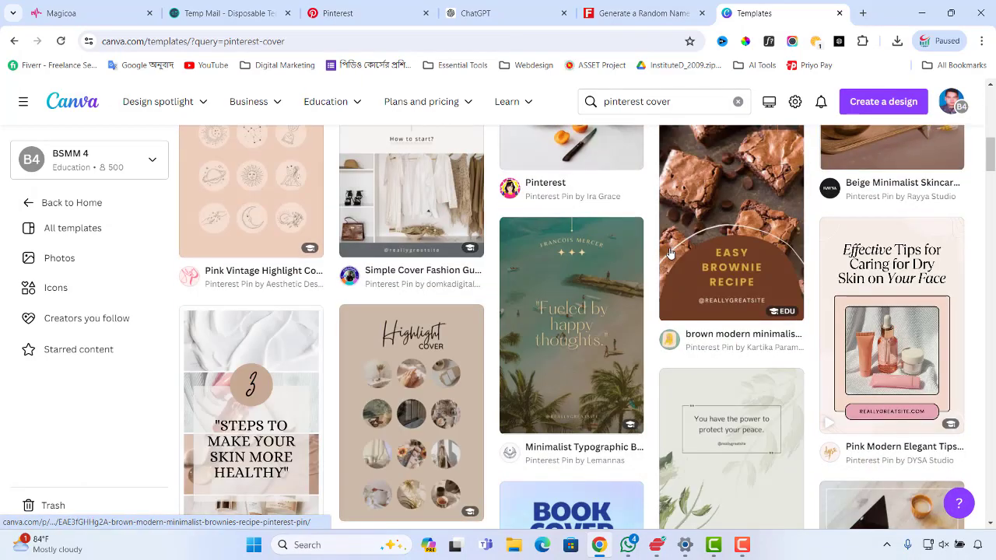
scroll(544, 264, "down", 5)
scroll(537, 242, "down", 5)
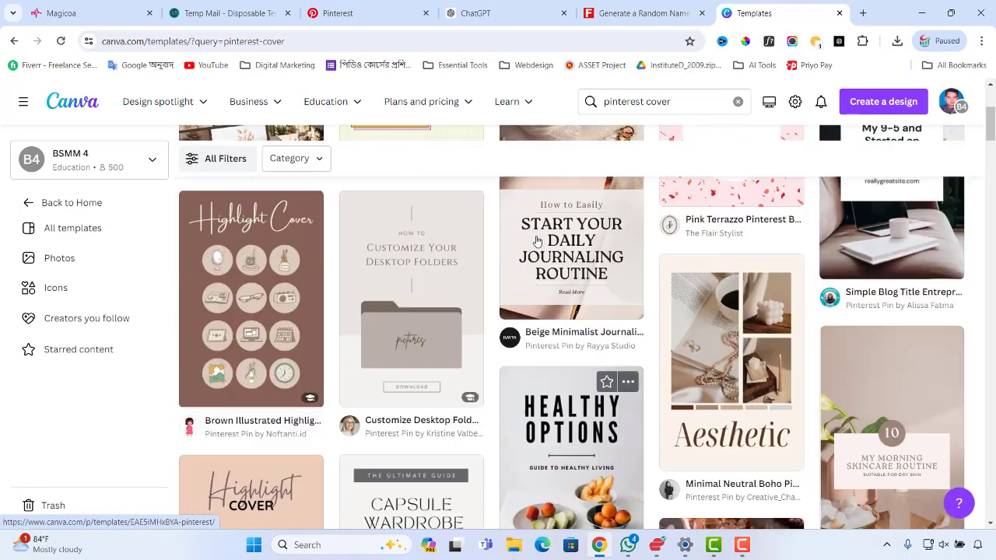
scroll(537, 242, "up", 15)
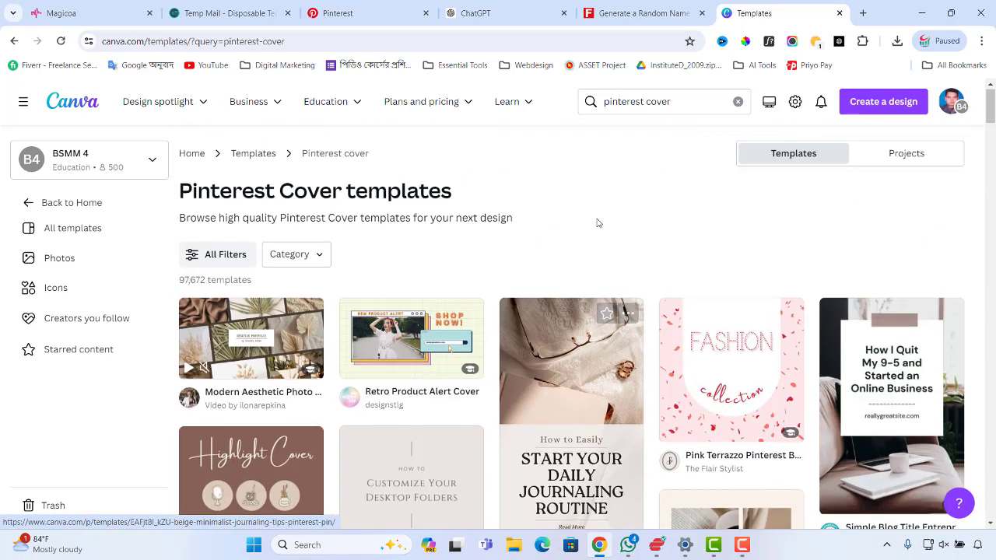
left_click(694, 104)
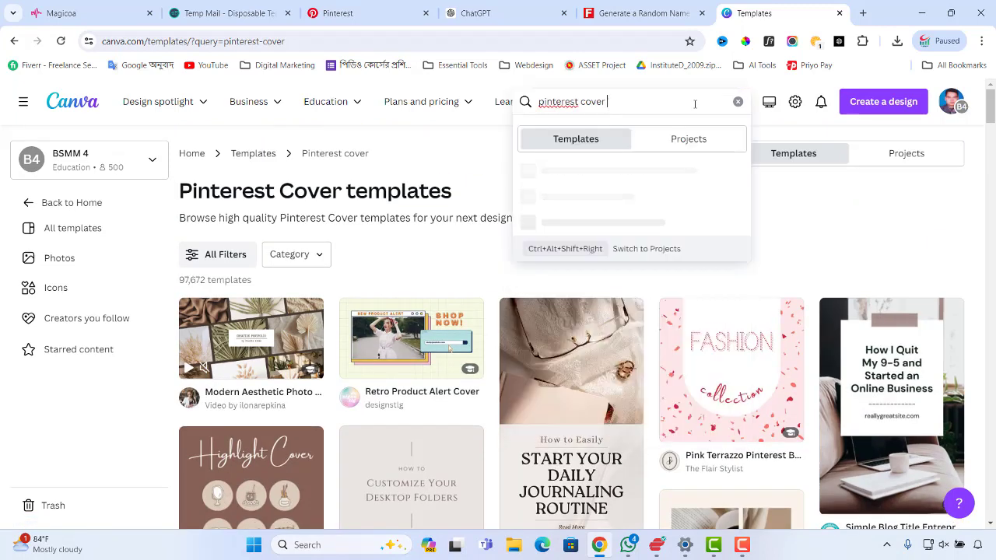
type("Heal")
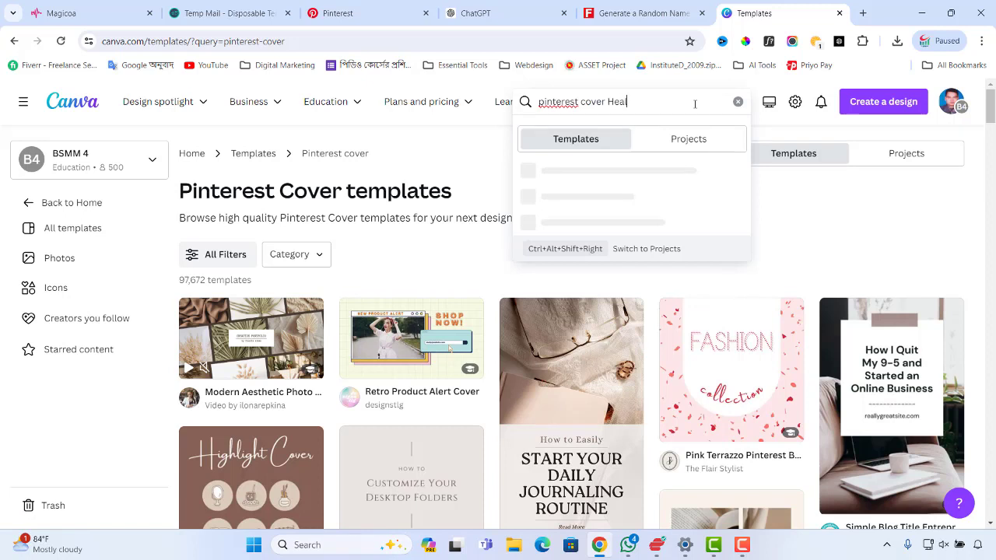
type("th &")
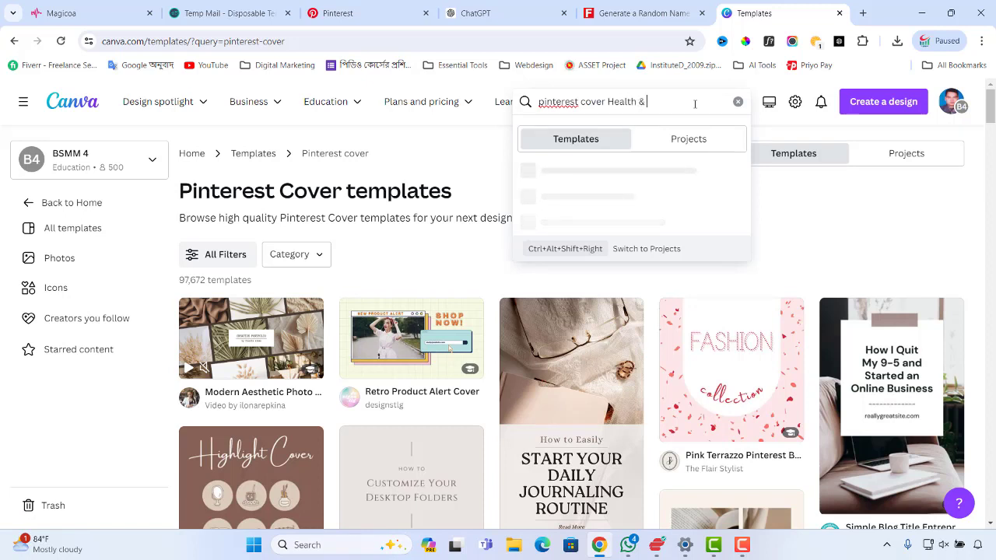
type(" Fitne")
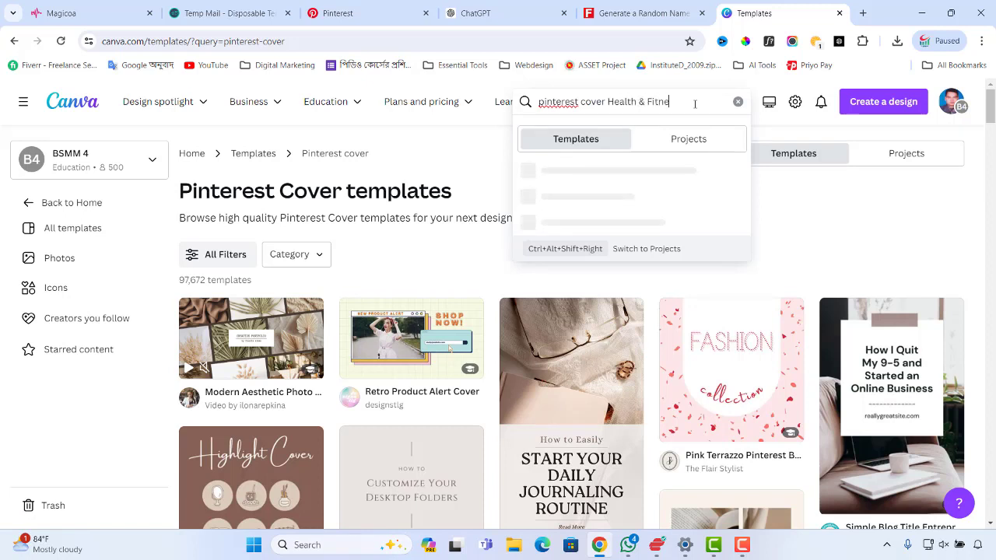
type("ss")
key("Return")
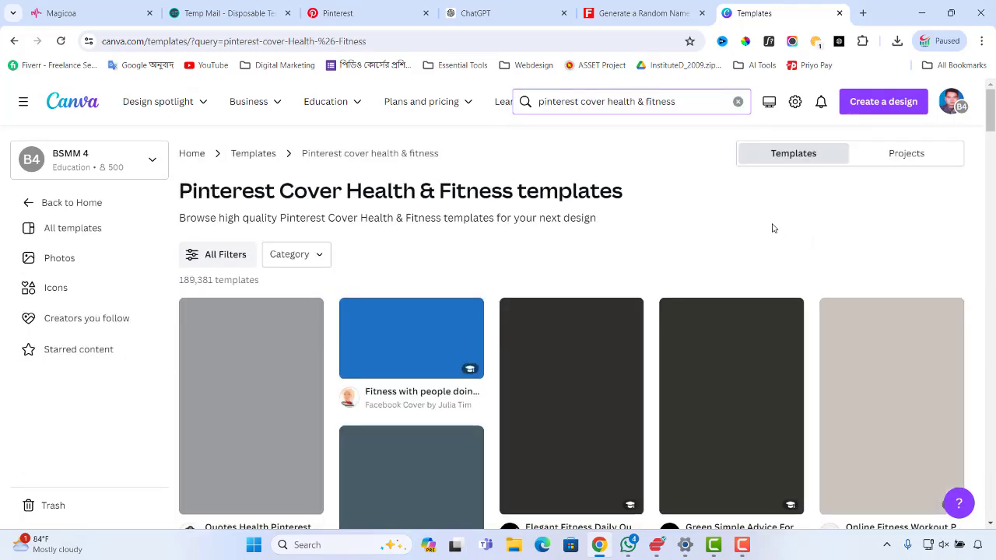
Step: Browse the health and fitness cover templates and open the Fitness end Gym (Facebook Cover) template with the red brush strokes
scroll(771, 226, "down", 1)
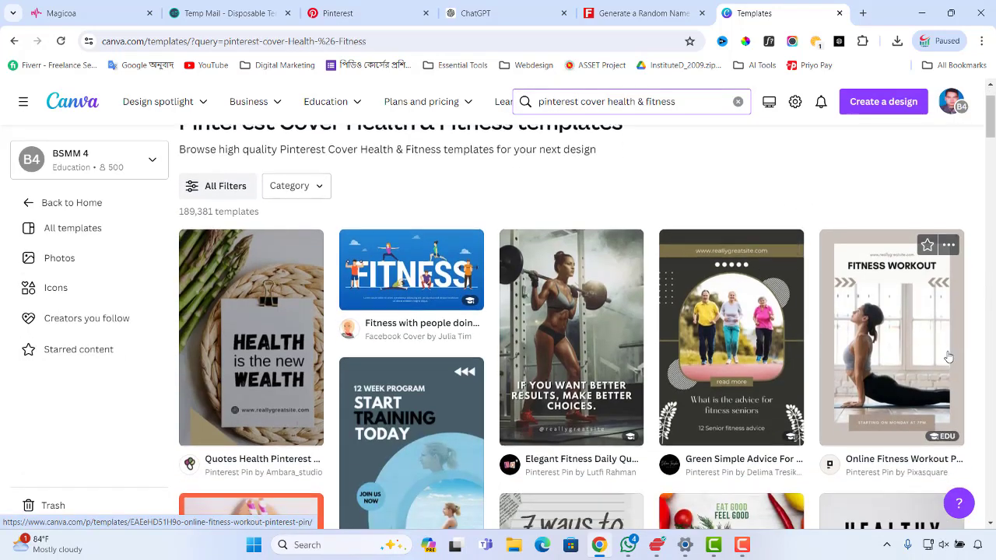
scroll(911, 332, "down", 3)
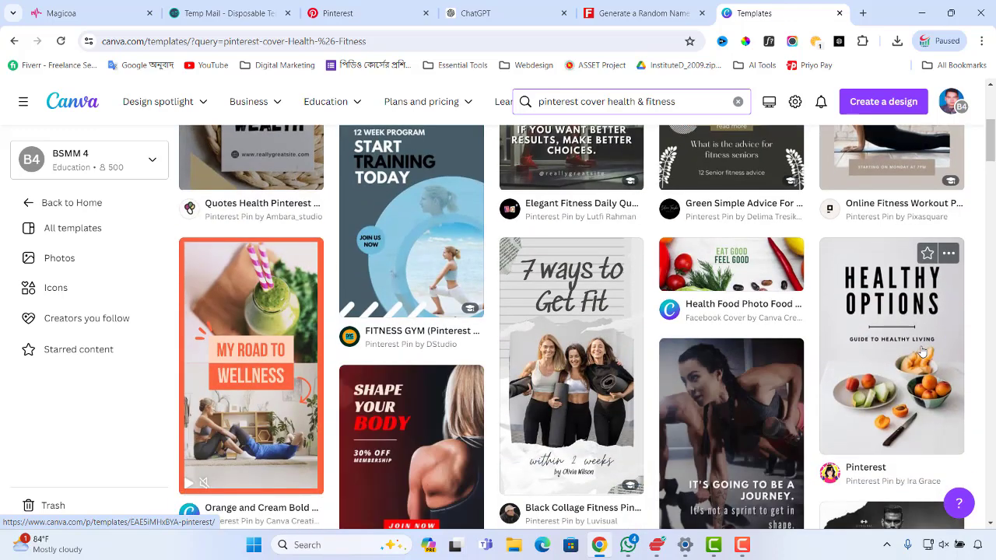
scroll(923, 353, "down", 2)
scroll(921, 351, "down", 3)
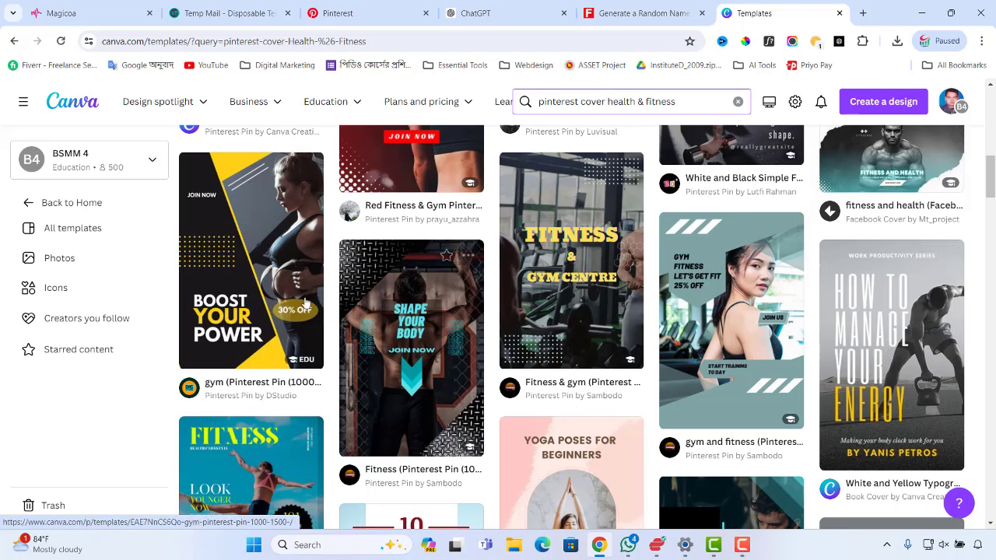
scroll(389, 342, "down", 3)
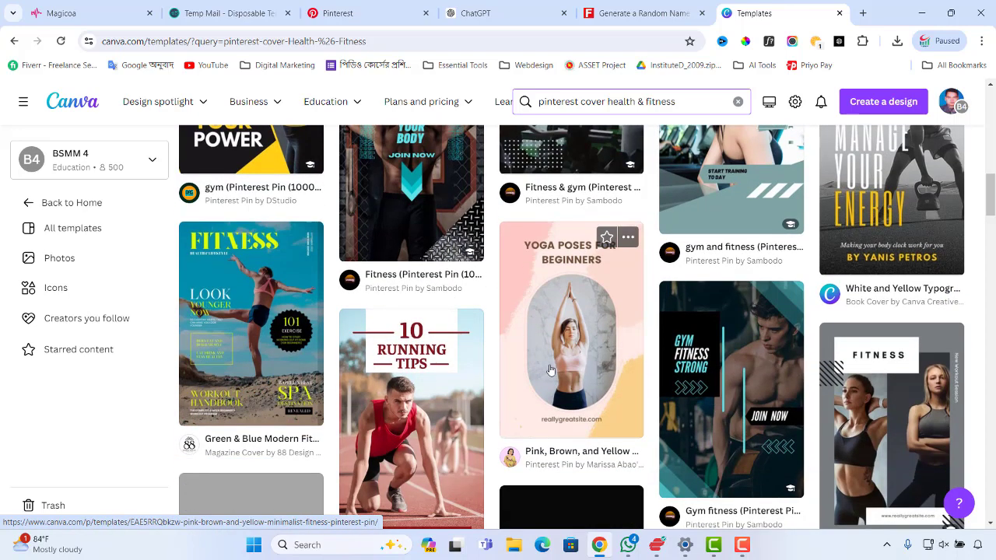
scroll(669, 381, "down", 2)
scroll(729, 386, "down", 5)
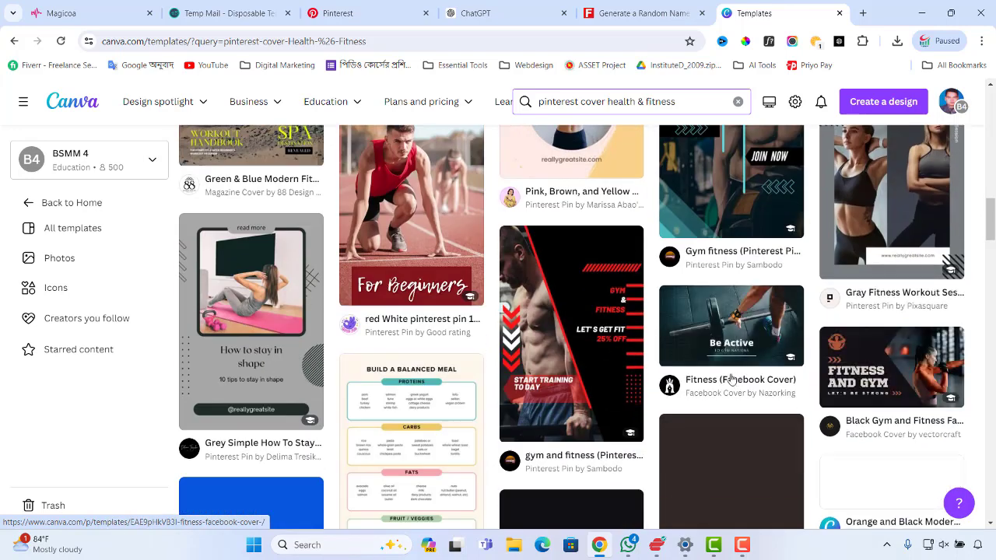
scroll(654, 381, "down", 1)
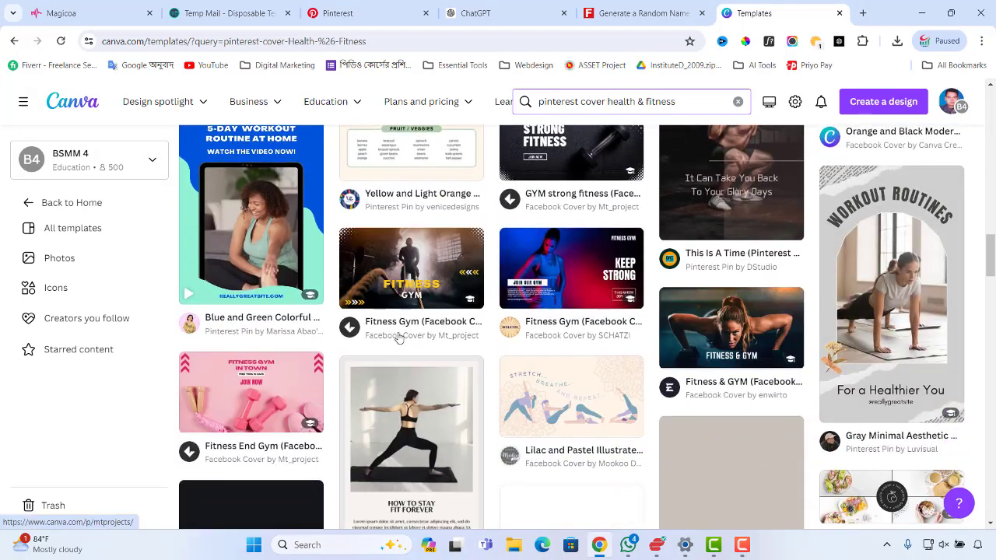
scroll(398, 339, "down", 1)
scroll(398, 339, "down", 1)
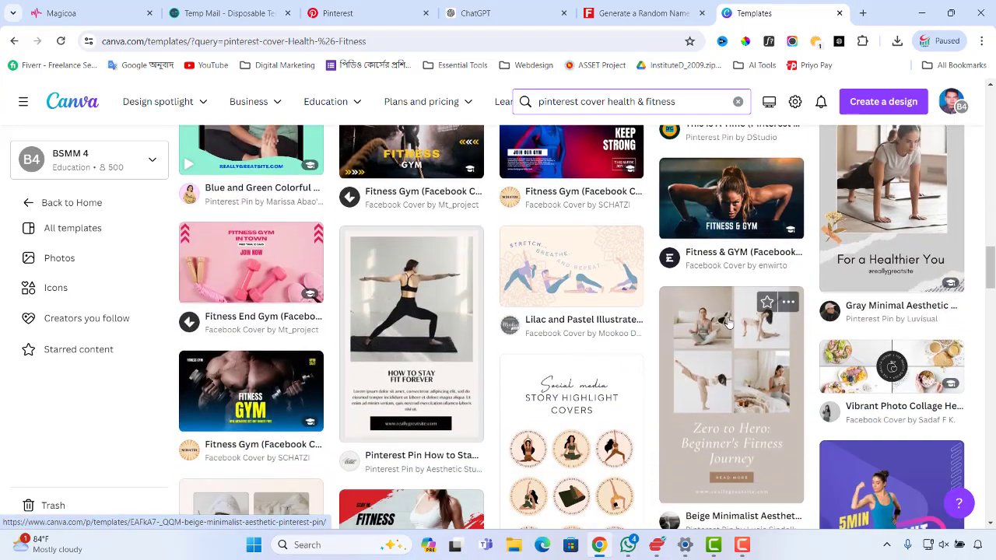
scroll(826, 315, "down", 2)
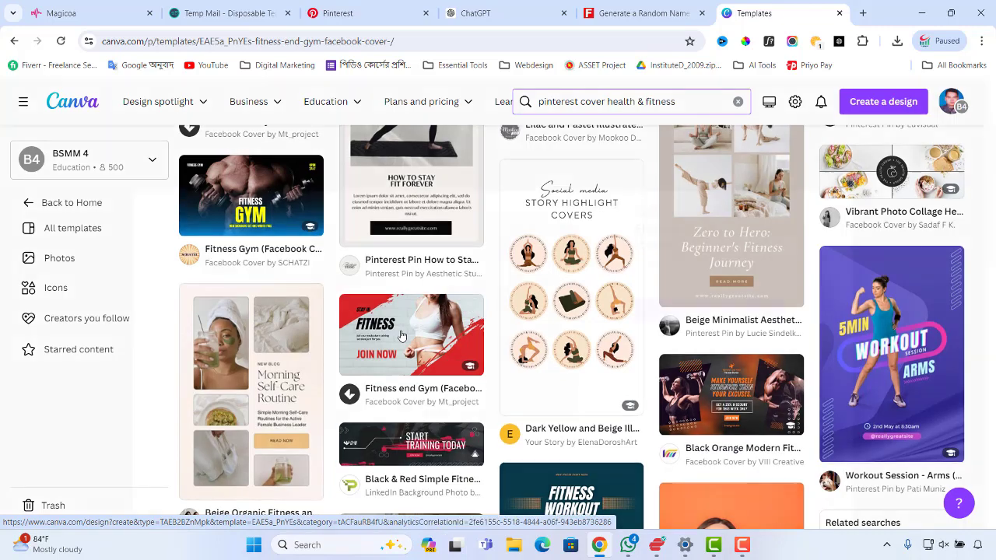
left_click(439, 303)
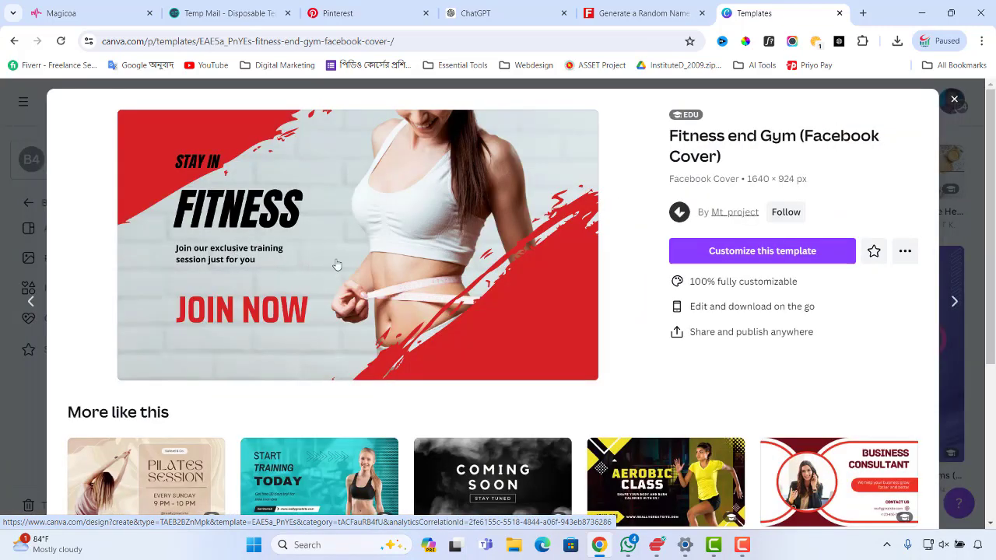
Step: Look over the similar templates and start customizing the Fitness end Gym (Facebook Cover) template as a new design
scroll(687, 326, "down", 3)
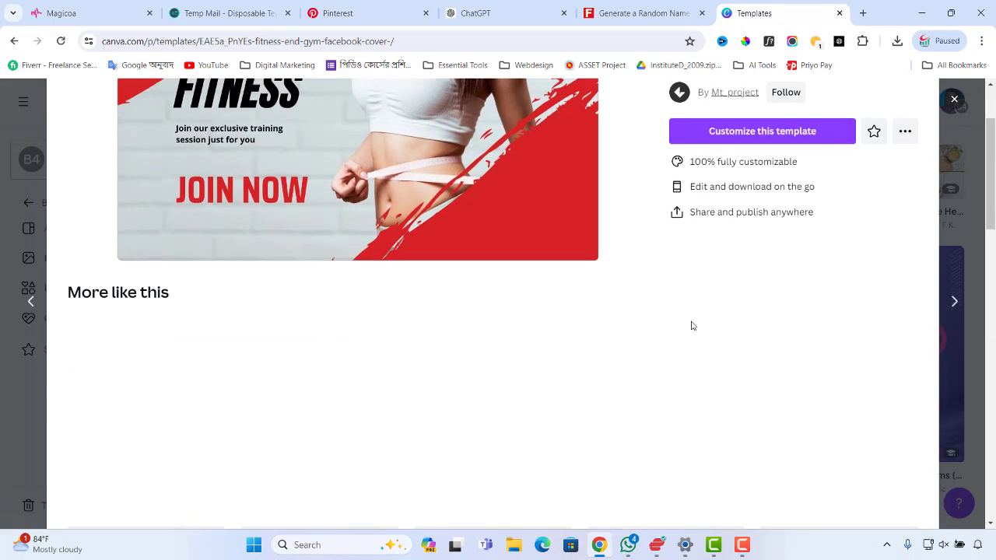
scroll(688, 326, "up", 1)
scroll(685, 322, "down", 2)
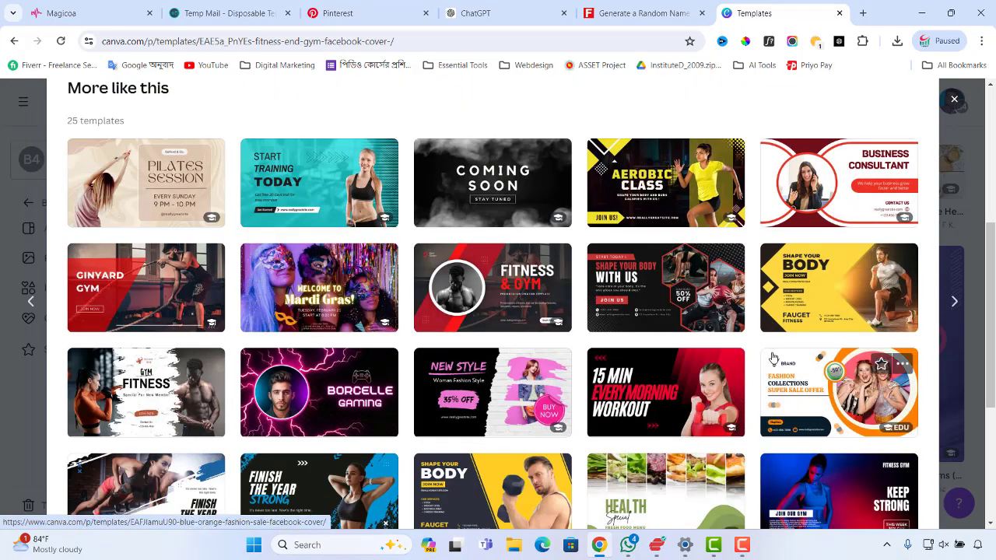
scroll(773, 358, "down", 2)
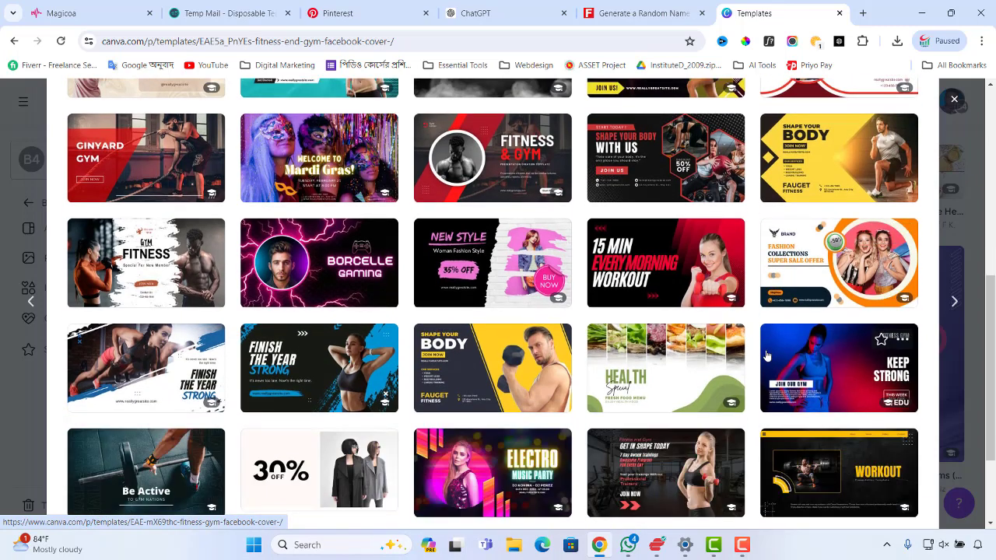
scroll(761, 354, "down", 3)
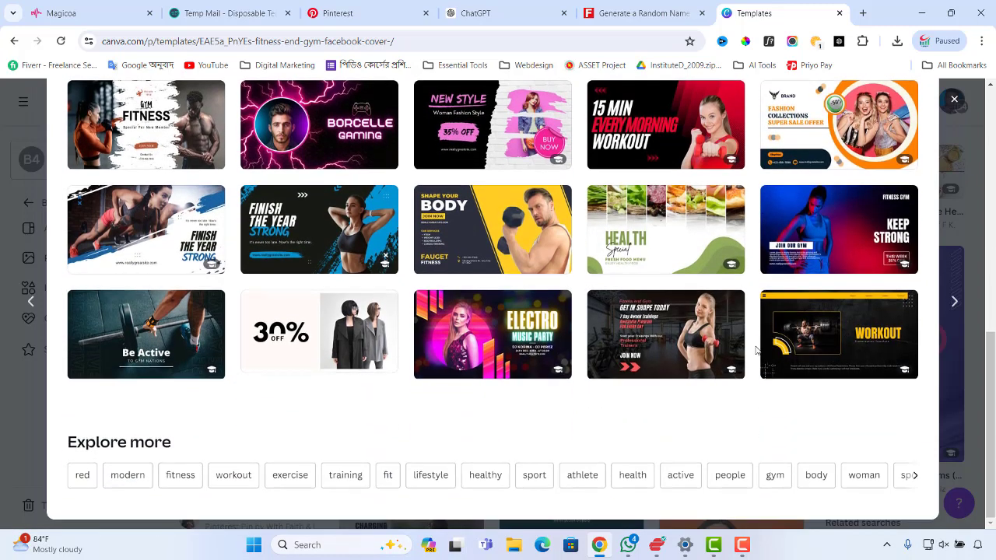
scroll(744, 340, "up", 10)
left_click(771, 251)
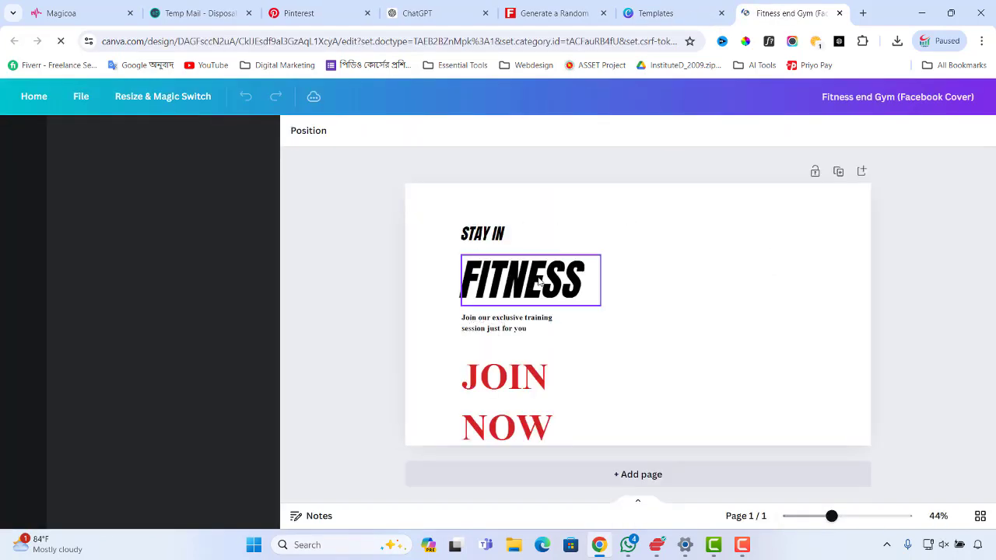
Step: Replace the "STAY IN" text above the FITNESS heading with "HEALTH &"
double_click(491, 236)
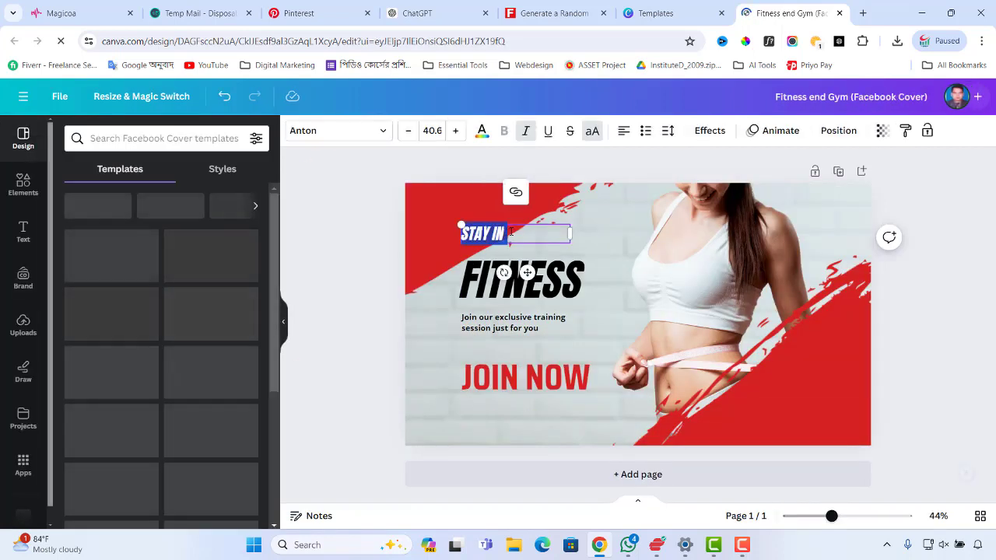
type("HEAL")
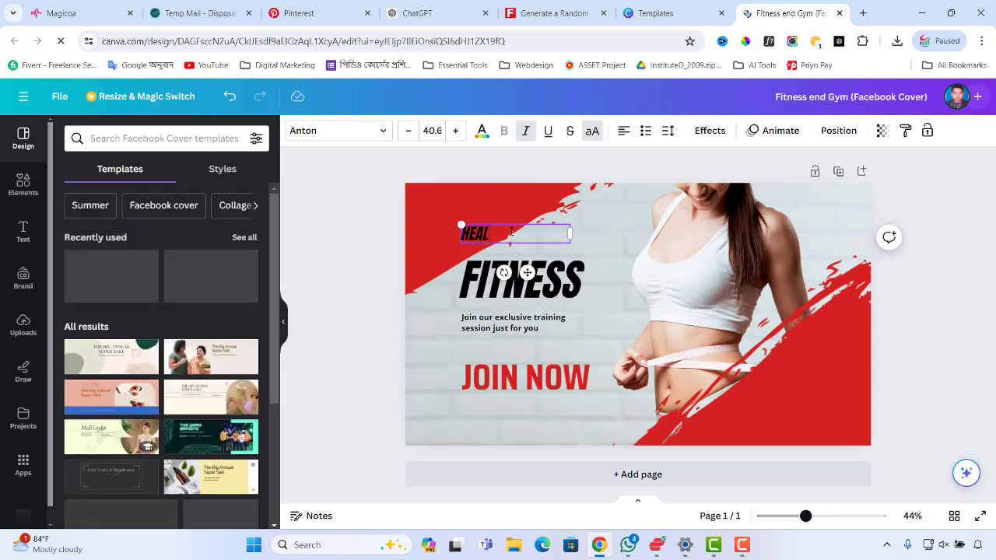
type("TH &")
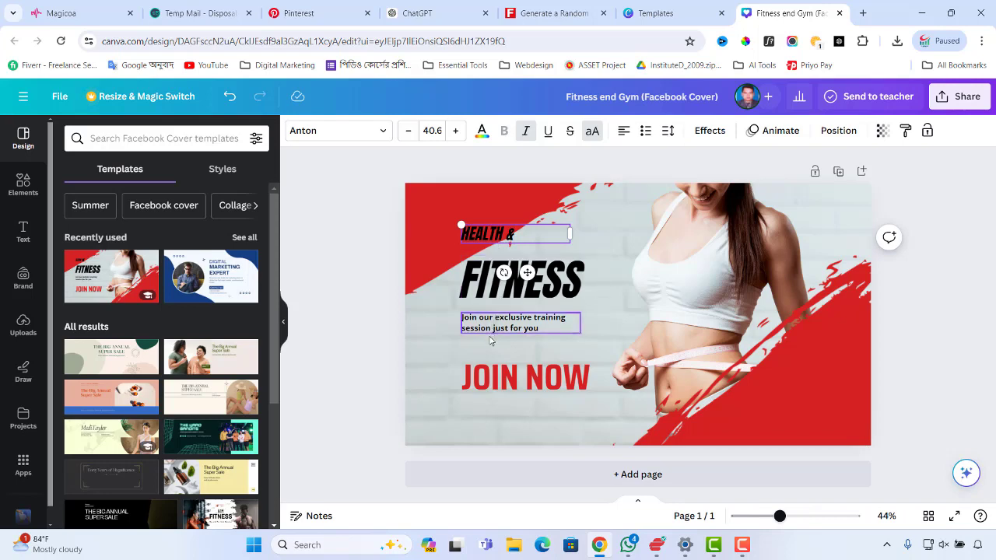
left_click(917, 318)
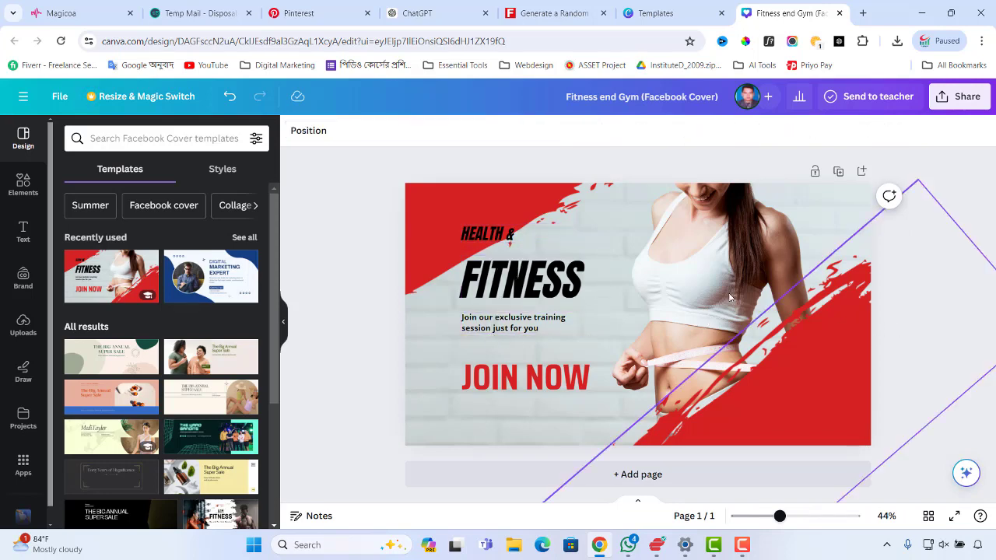
Step: Download the cover design as a PNG and start naming the file with "Hea" in the Desktop PDO folder
left_click(963, 97)
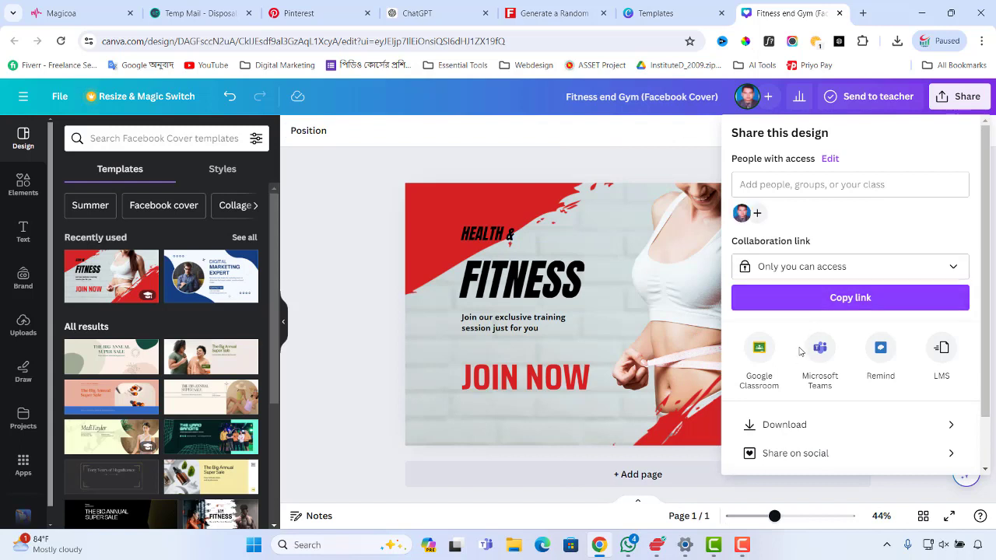
left_click(794, 424)
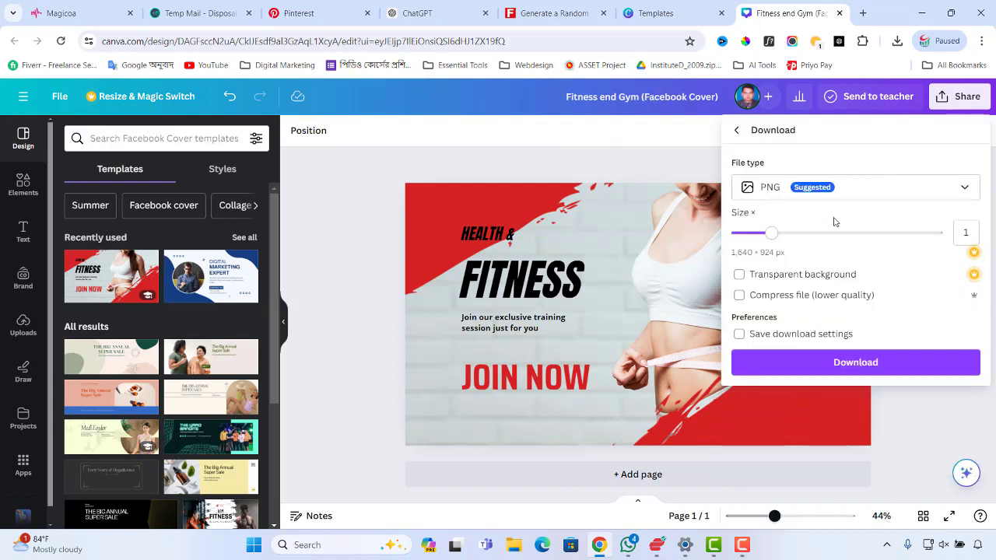
left_click(858, 362)
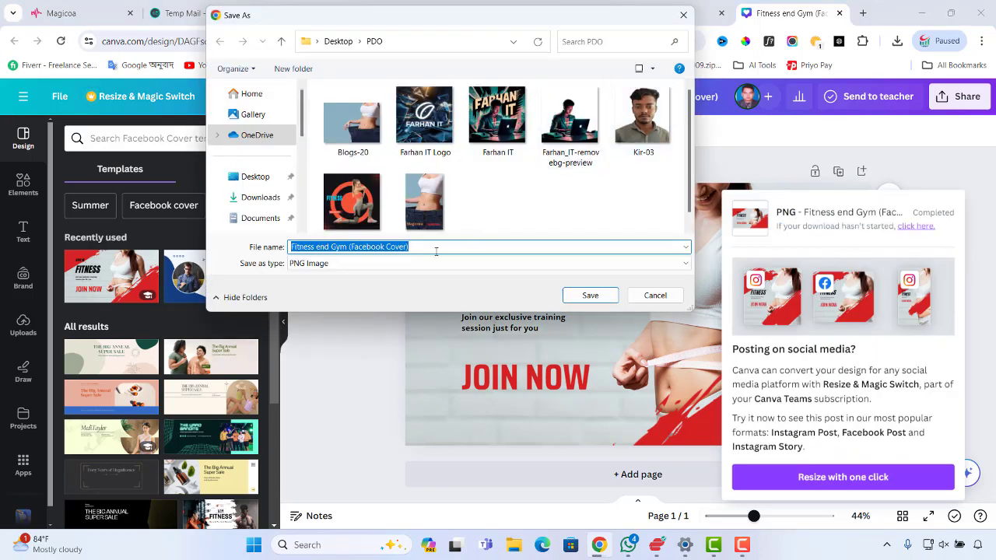
type("Hea")
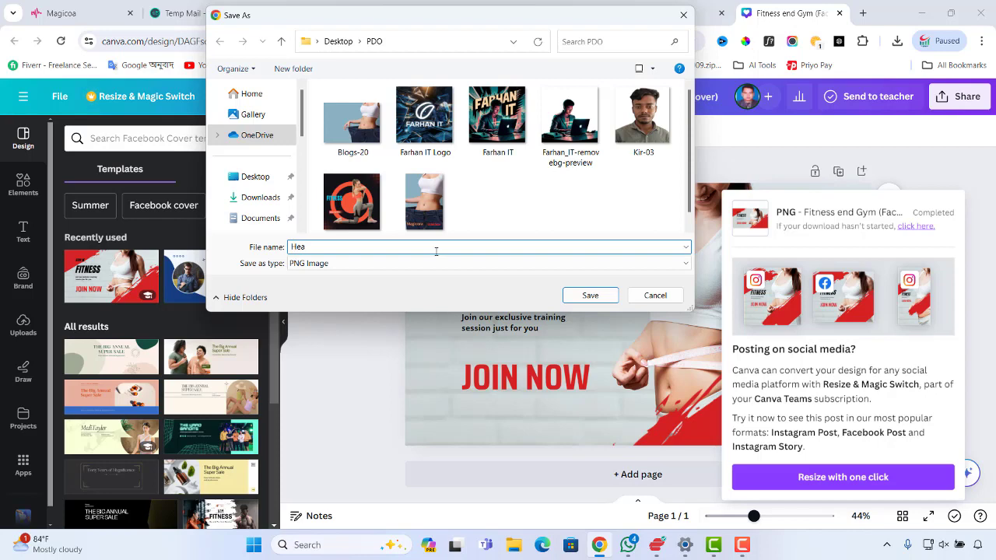